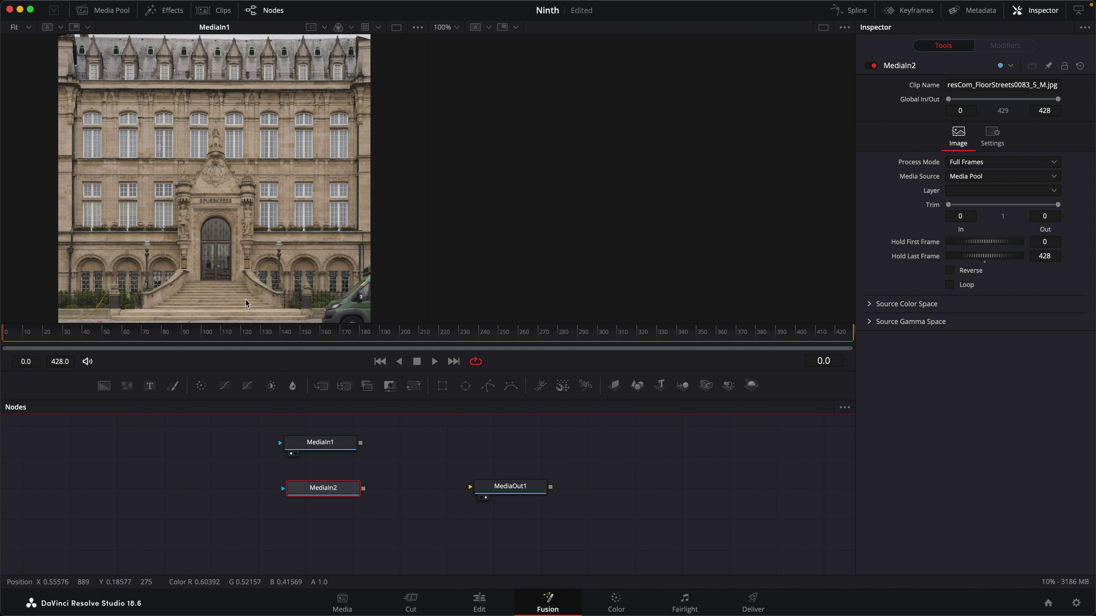
Step: Preview the cobblestone image from MediaIn2 and build a connected chain of Camera 3D, Merge 3D and Renderer 3D nodes
drag(350, 487, 331, 263)
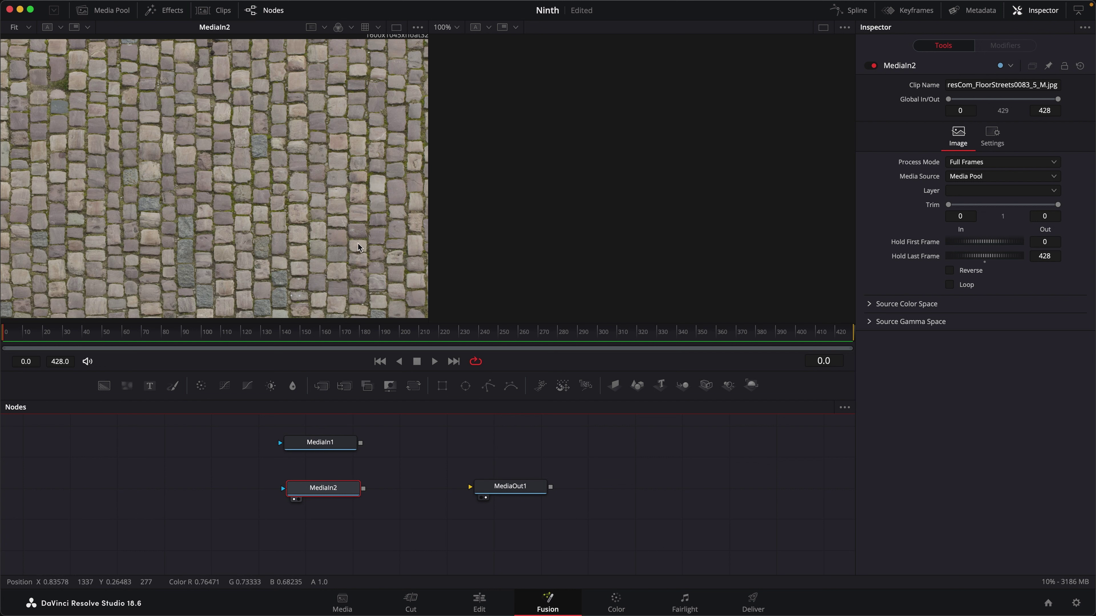
scroll(432, 496, right, 5)
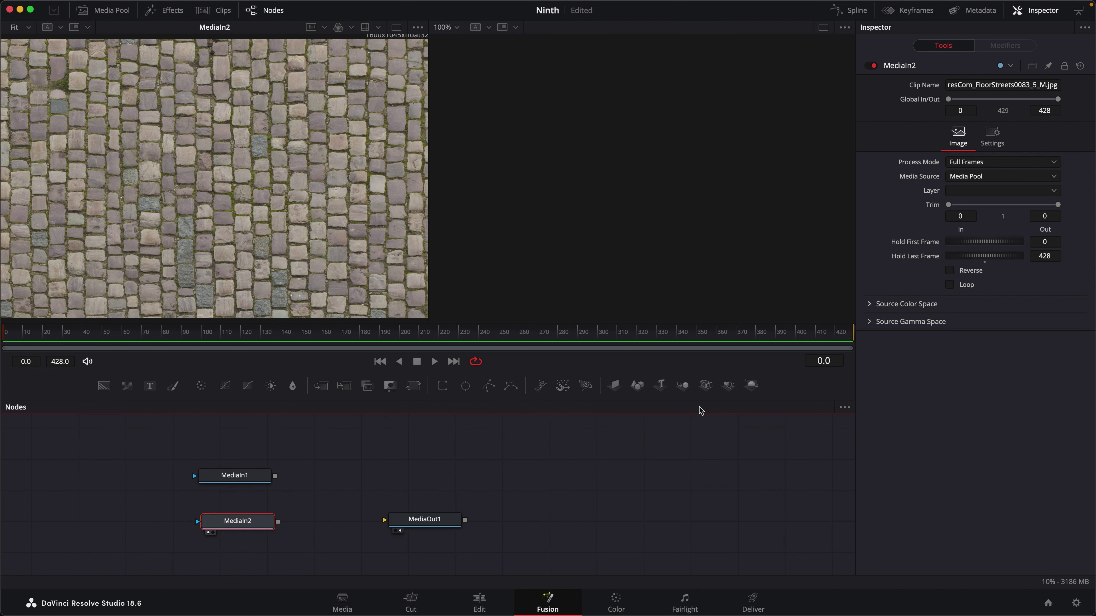
drag(710, 391, 379, 453)
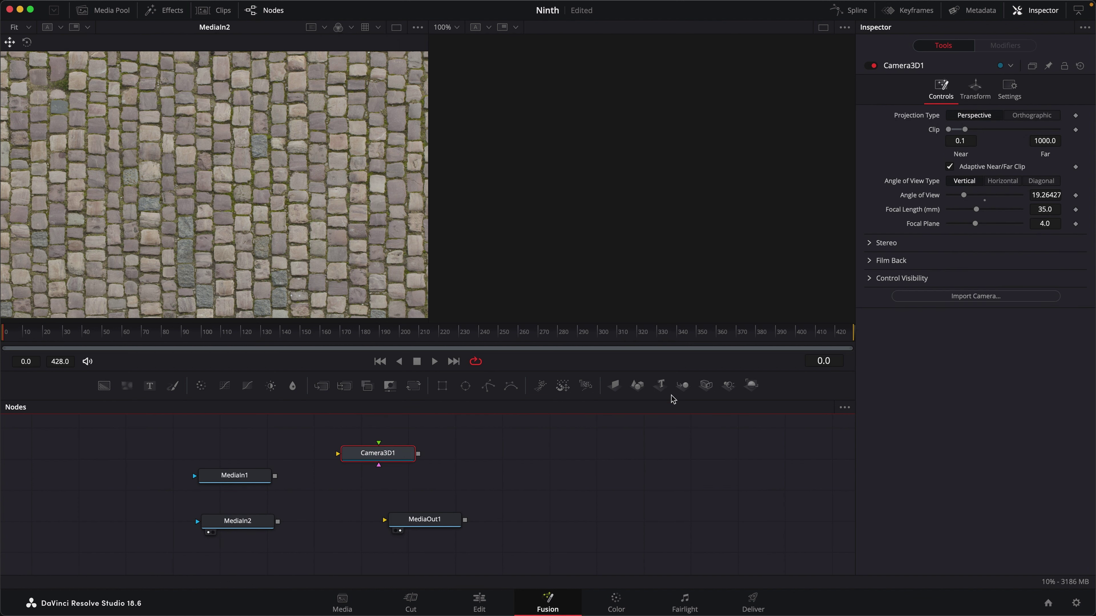
click(686, 388)
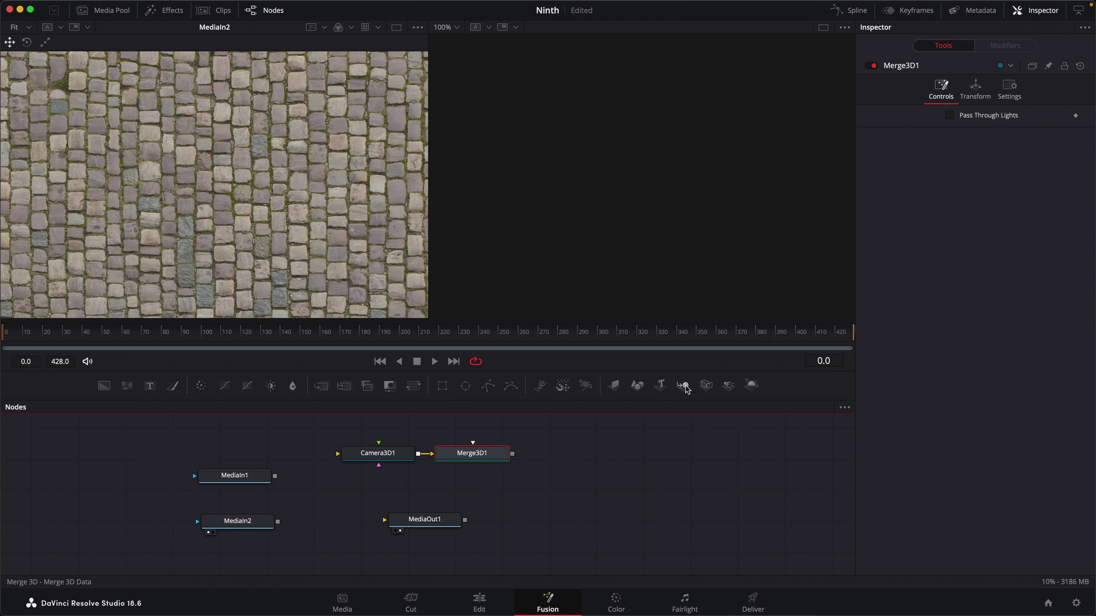
click(751, 388)
scroll(324, 496, up, 2)
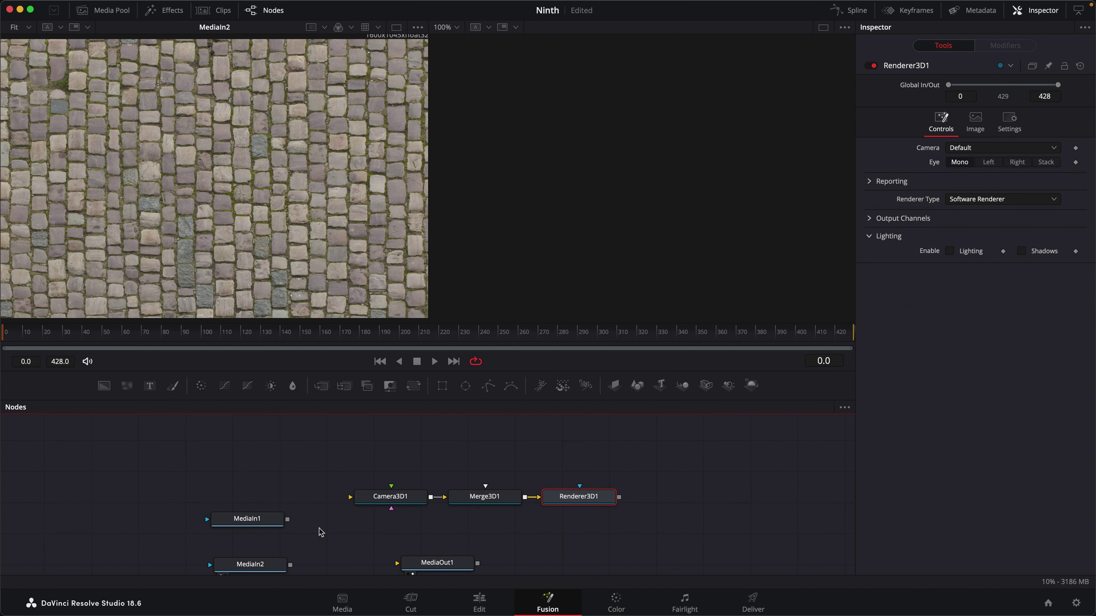
Step: Move both media input nodes above the 3D node chain and connect Renderer3D1 to MediaOut1
drag(319, 501, 315, 442)
scroll(435, 416, right, 3)
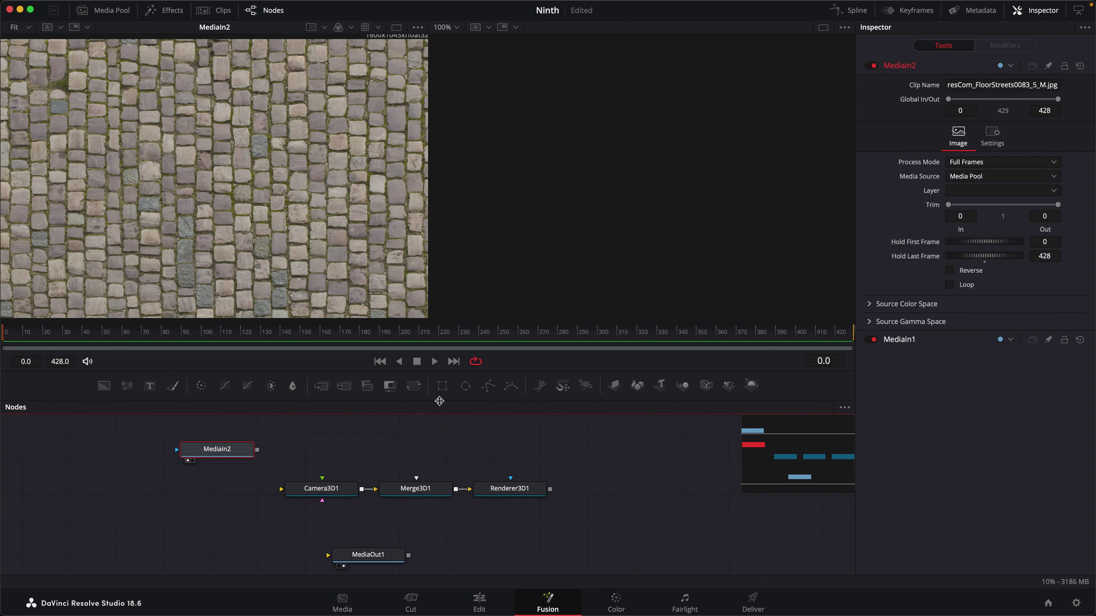
drag(503, 507, 485, 568)
scroll(485, 568, up, 2)
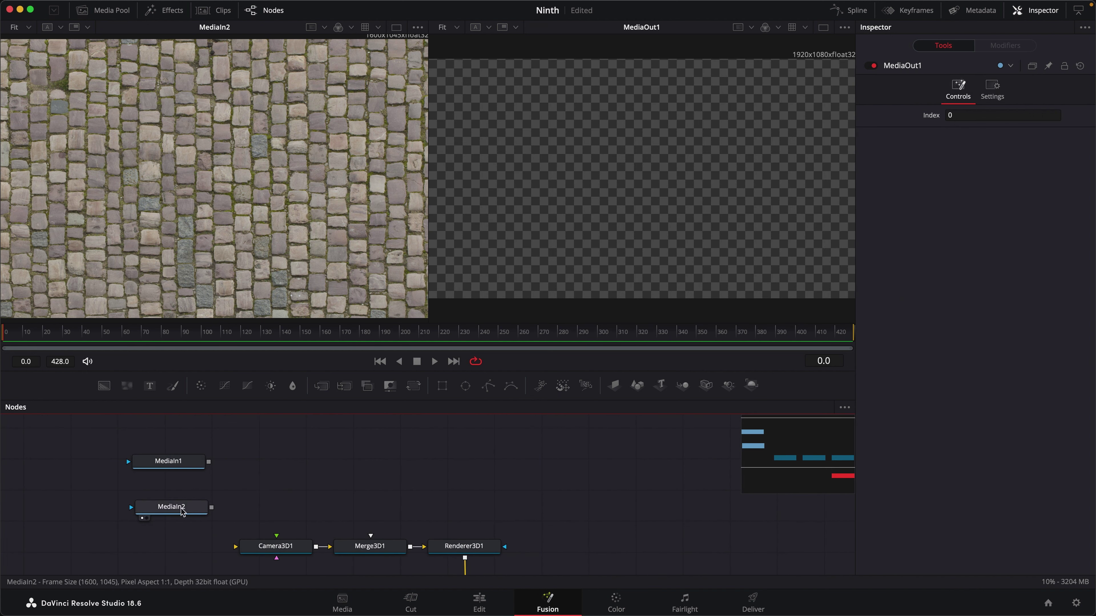
Step: Show Merge3D1 in the first viewer and feed MediaIn2 into it through a new Shape 3D plane
drag(171, 507, 277, 491)
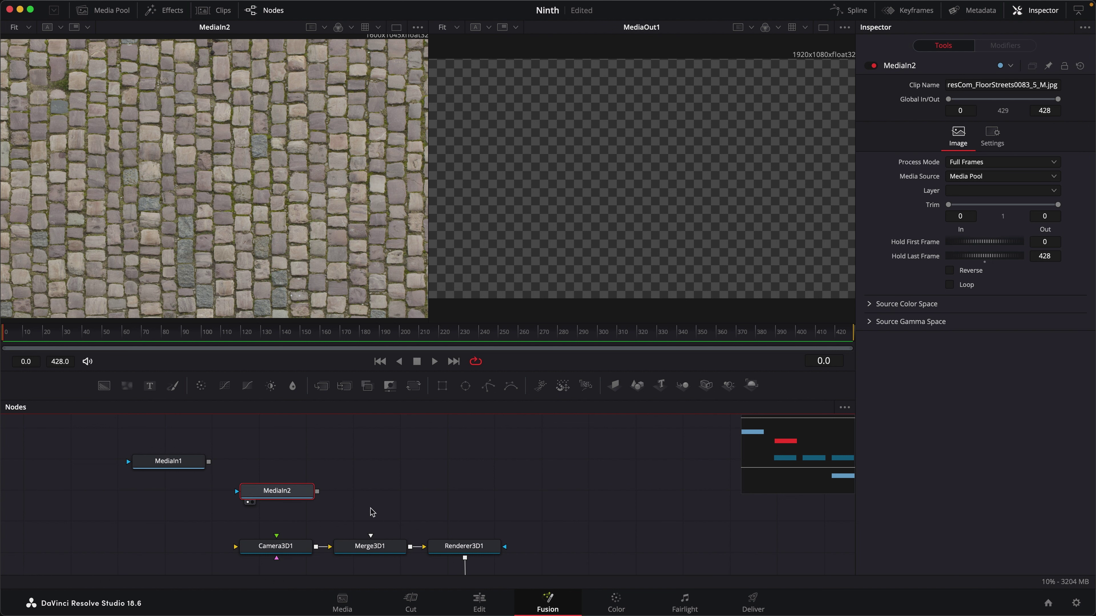
key(1)
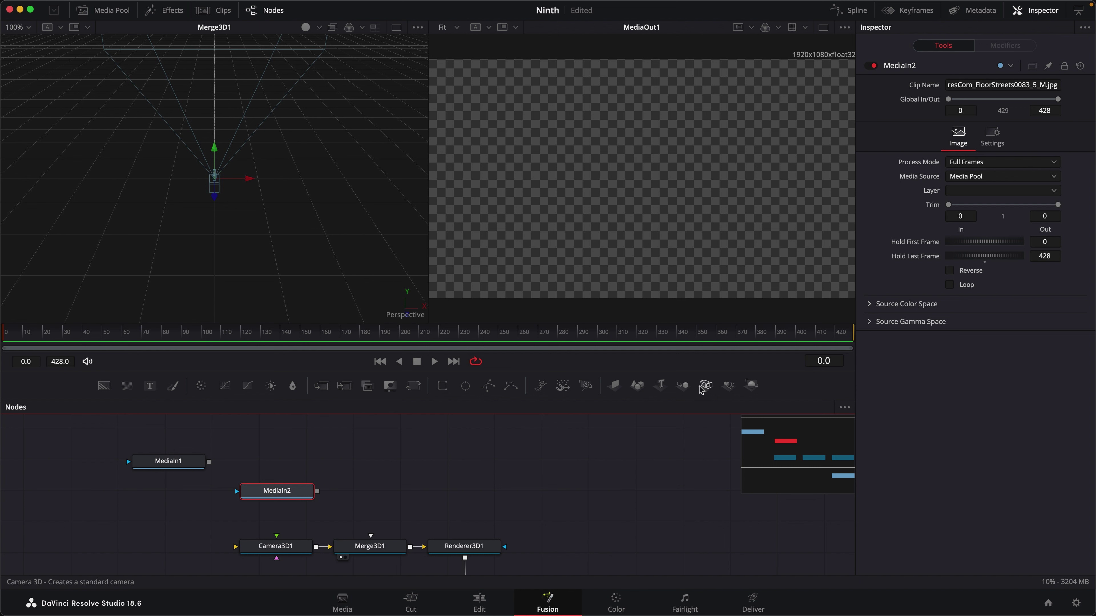
drag(612, 425, 370, 489)
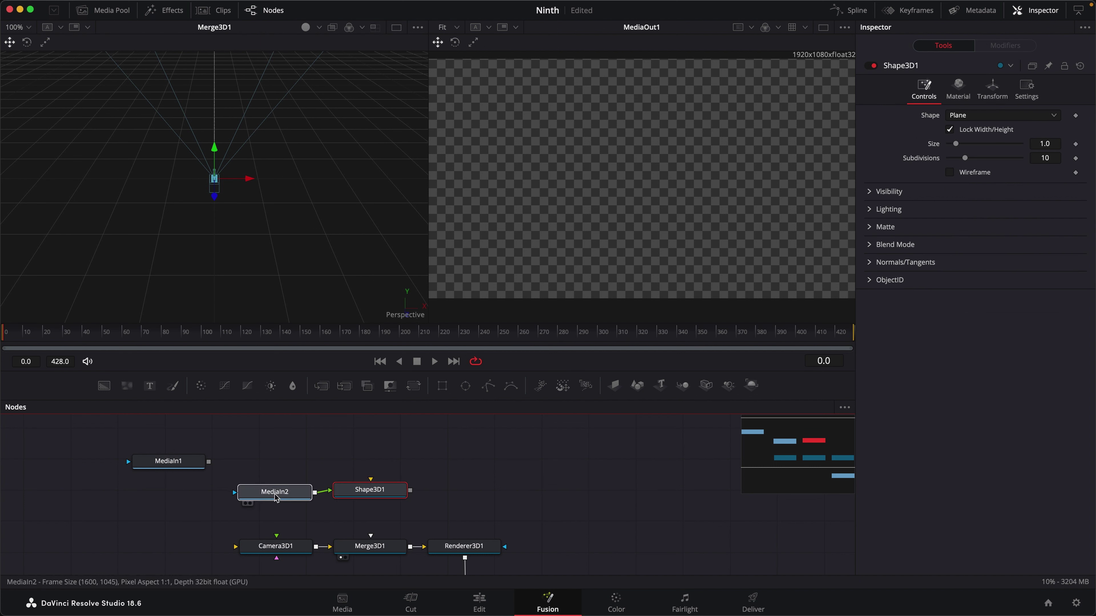
click(247, 502)
drag(358, 499, 272, 203)
drag(410, 490, 333, 192)
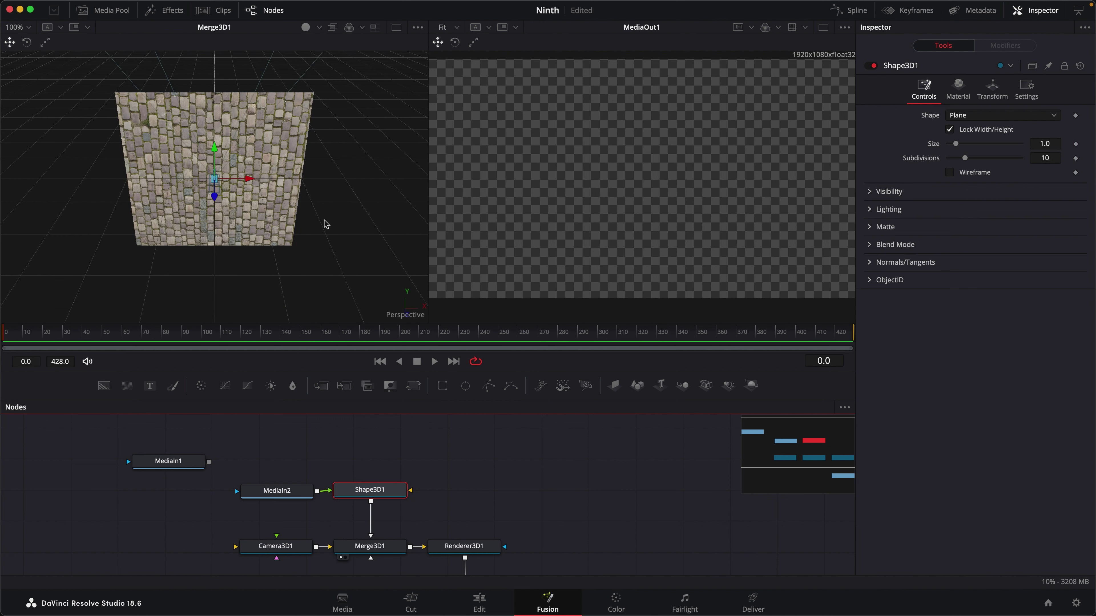
drag(281, 491, 208, 489)
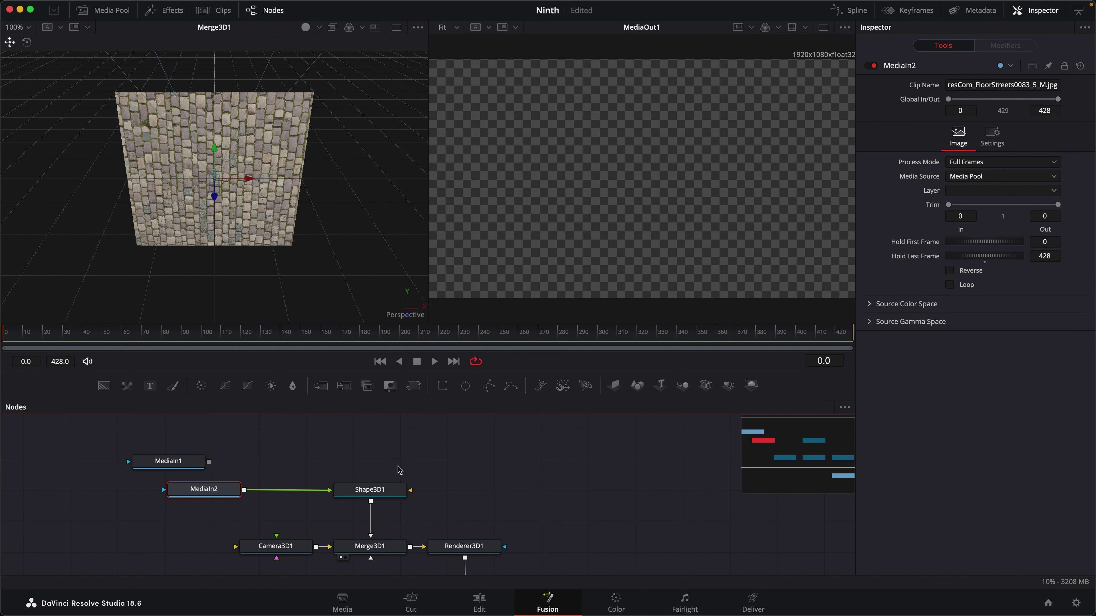
Step: Lay the cobblestone plane flat by setting Shape3D1's X rotation to -90
click(399, 490)
click(992, 88)
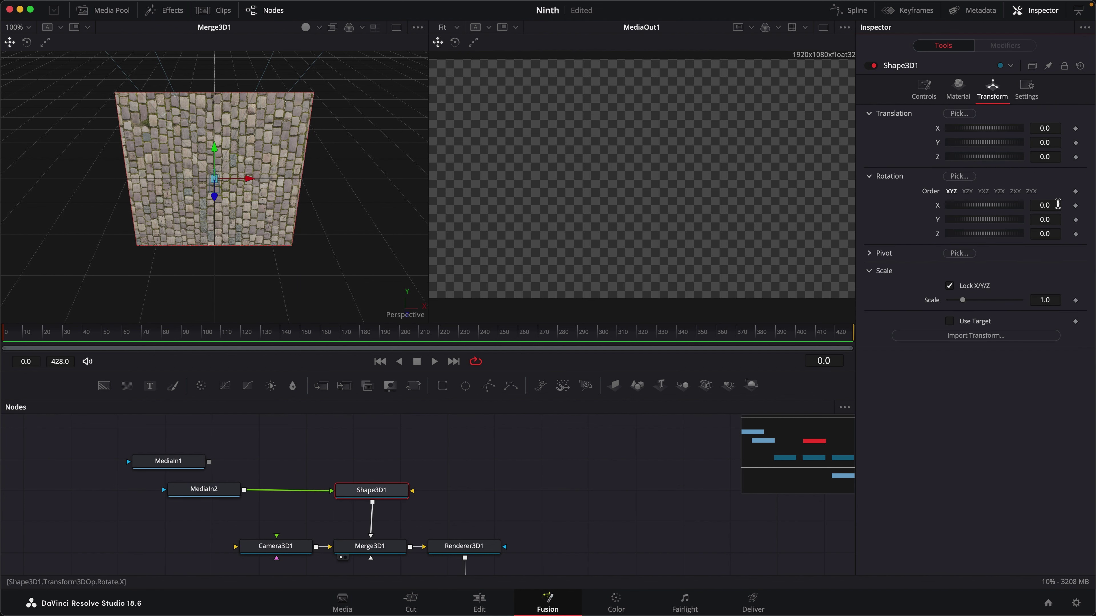
click(1058, 204)
text(-90)
key(Tab)
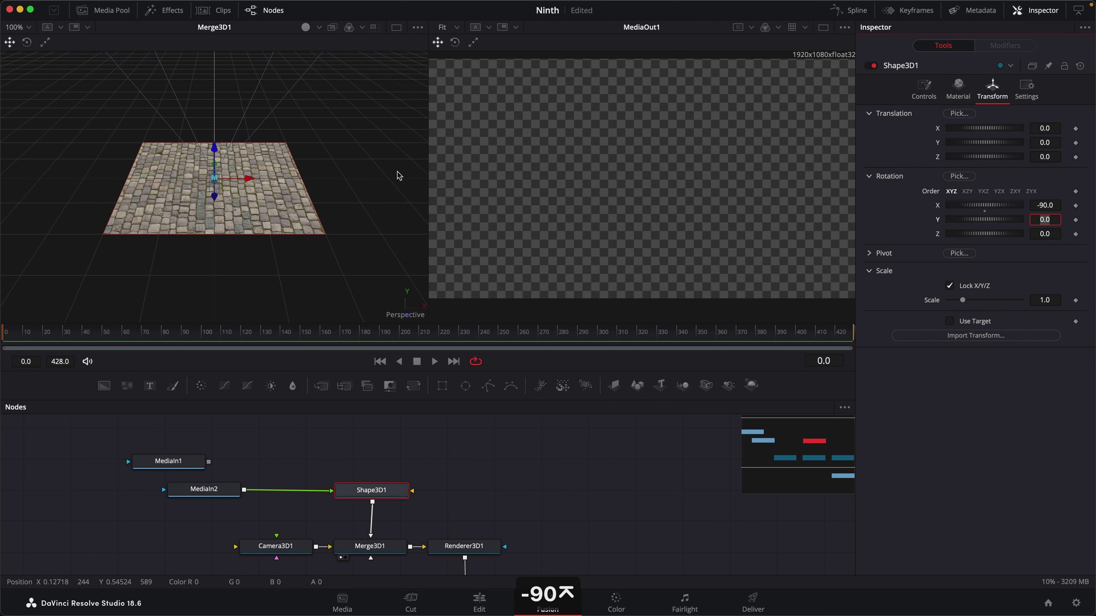
drag(380, 496, 378, 496)
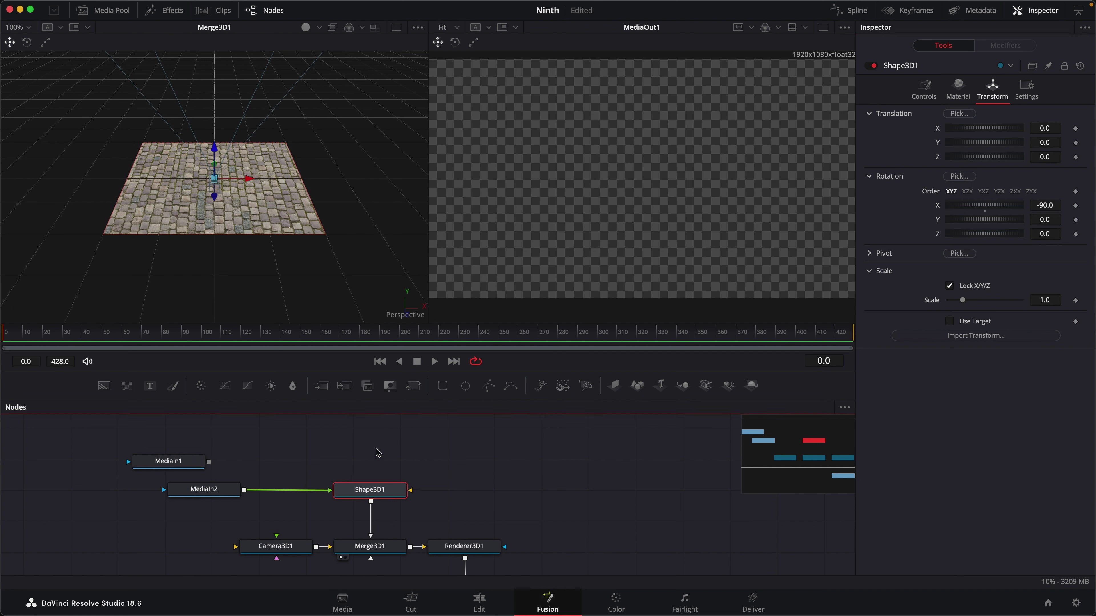
Step: Unlock the plane's scale axes and set its Y scale to 60 and its X scale to 5
click(949, 286)
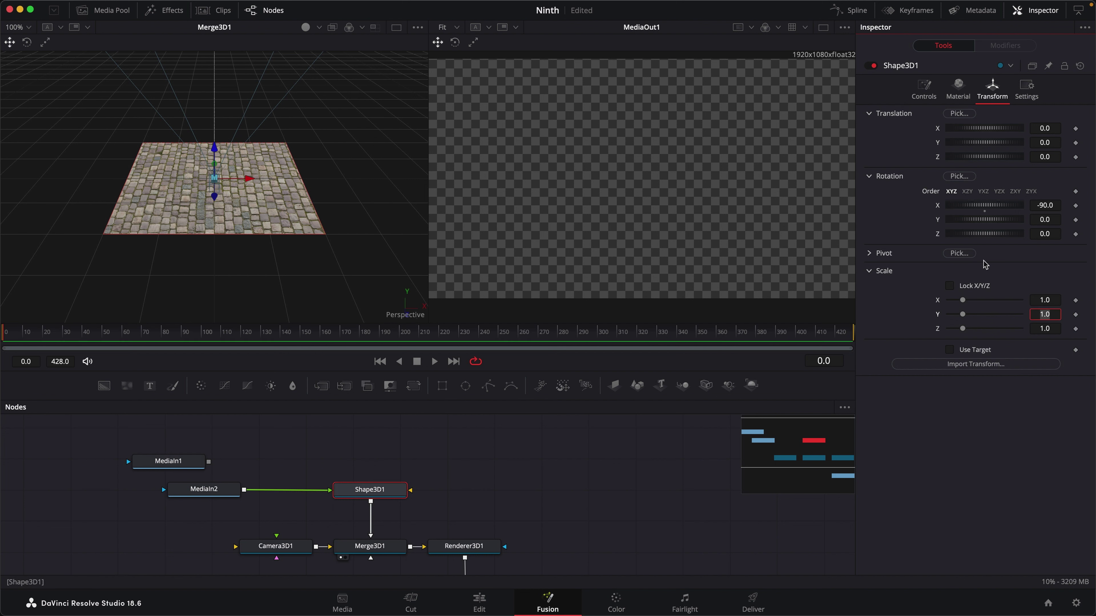
text(77)
key(BackSpace)
text(0)
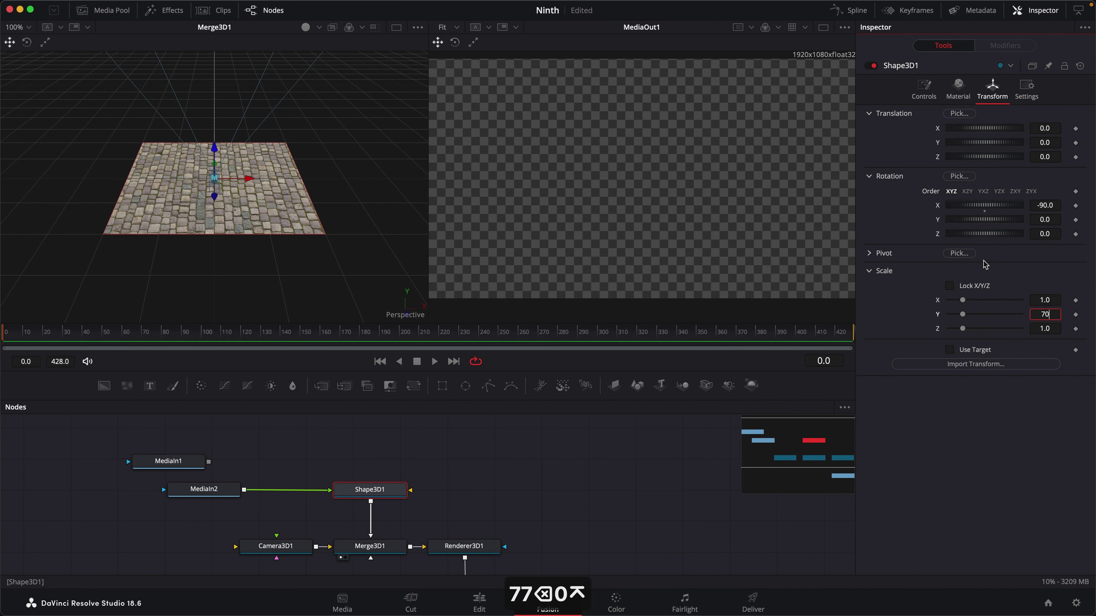
key(Return)
text(60)
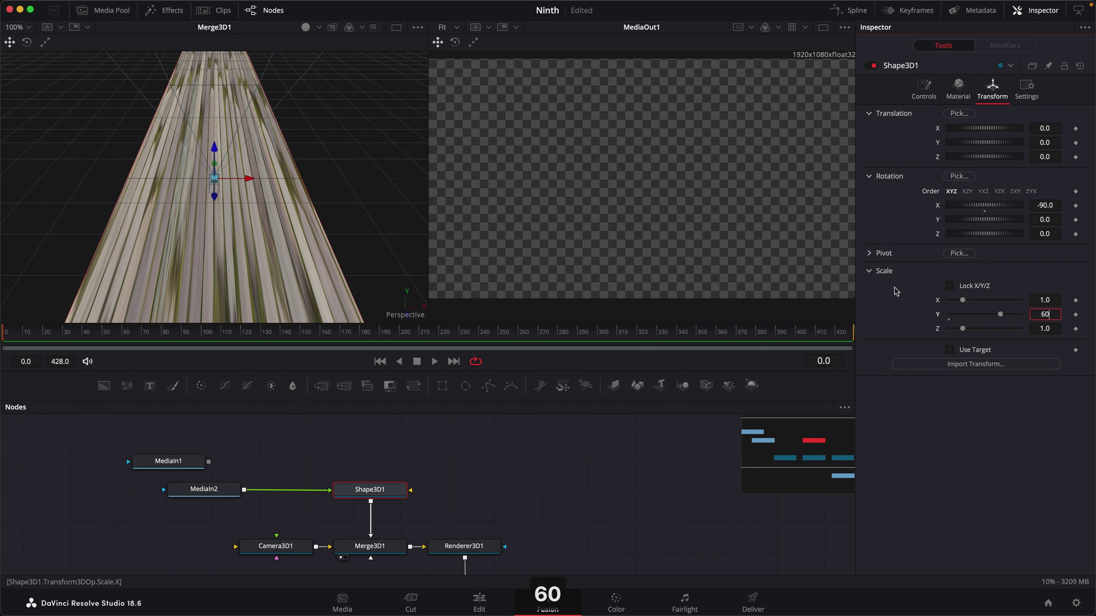
key(Return)
drag(963, 300, 1023, 304)
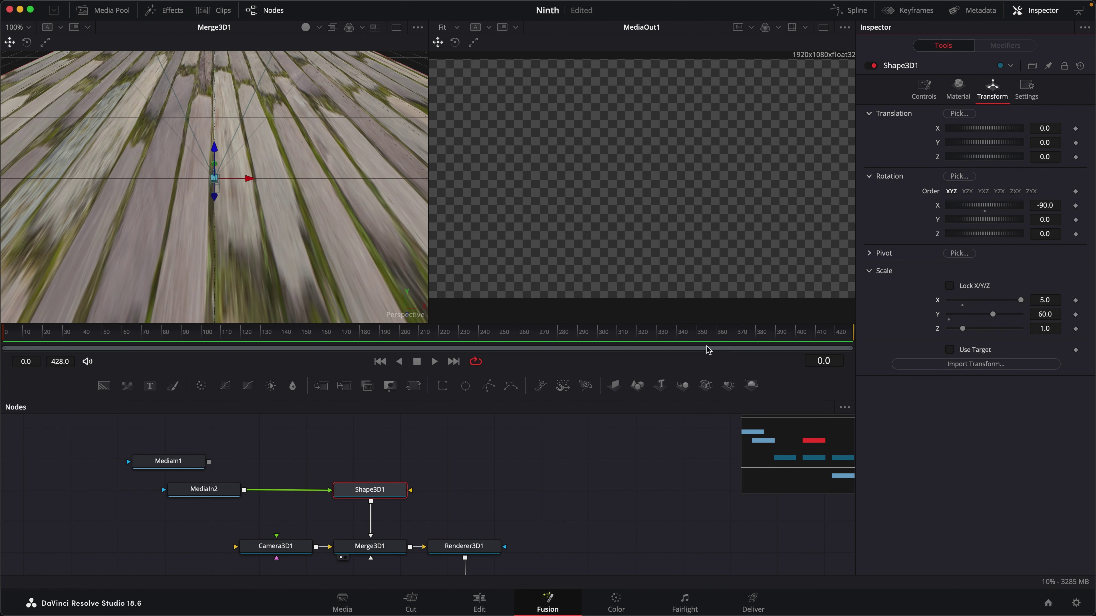
Step: Space Camera3D1 away from Merge3D1 in the node graph and raise the camera to a Y translation of 0.277
drag(273, 553, 186, 557)
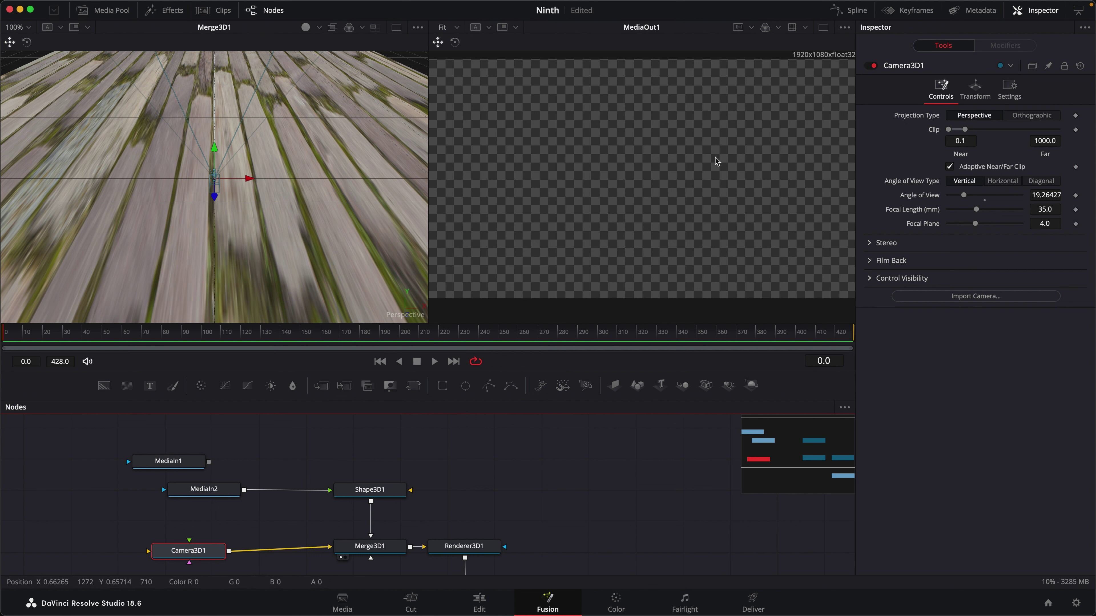
drag(214, 555, 212, 551)
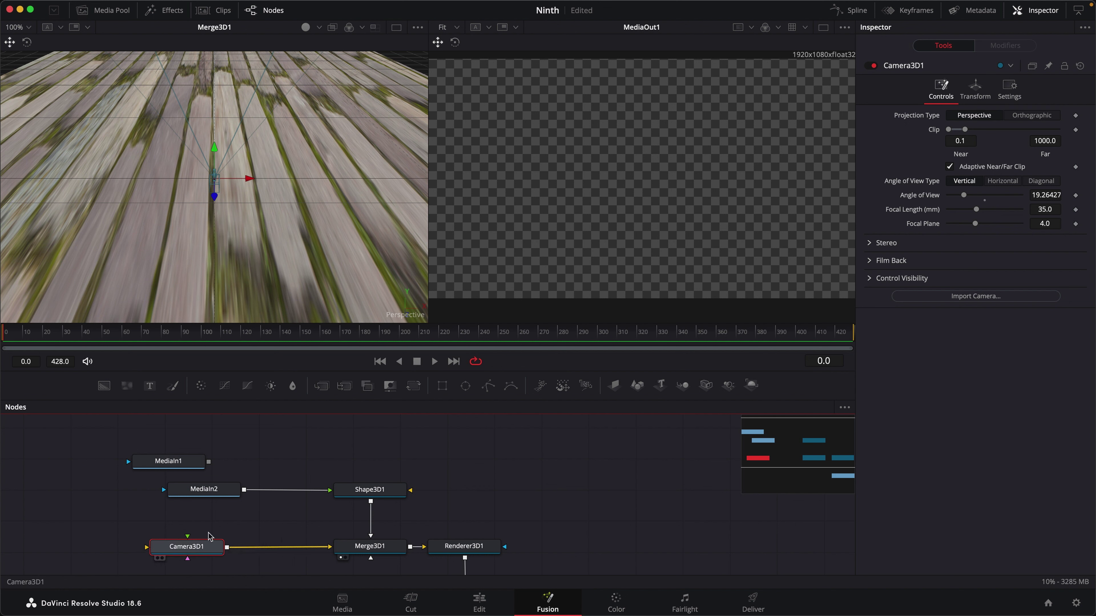
click(975, 91)
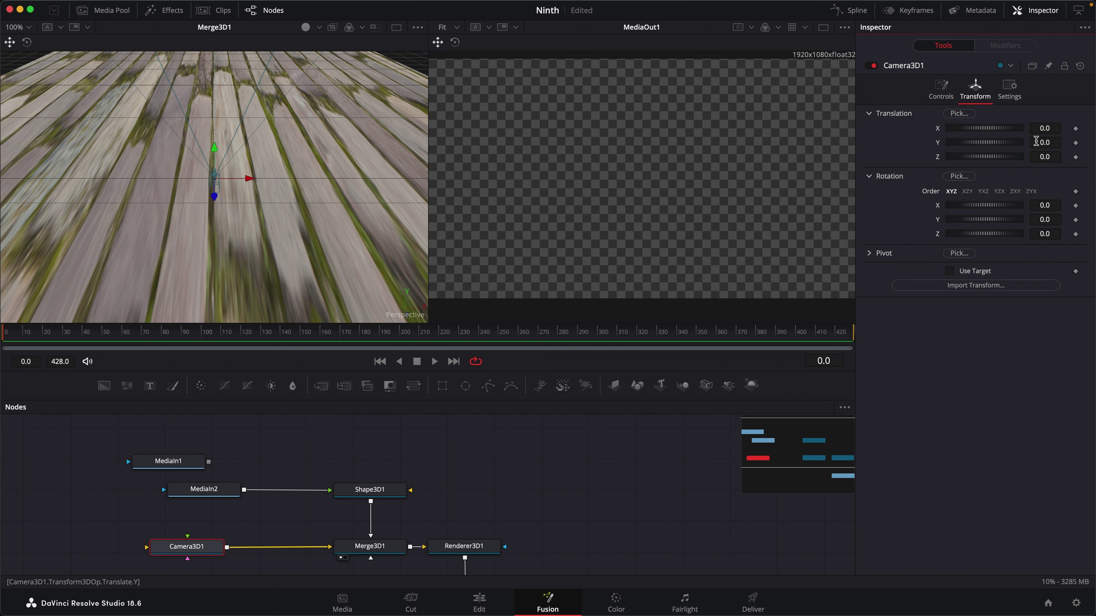
drag(1035, 142, 1067, 142)
scroll(309, 204, up, 2)
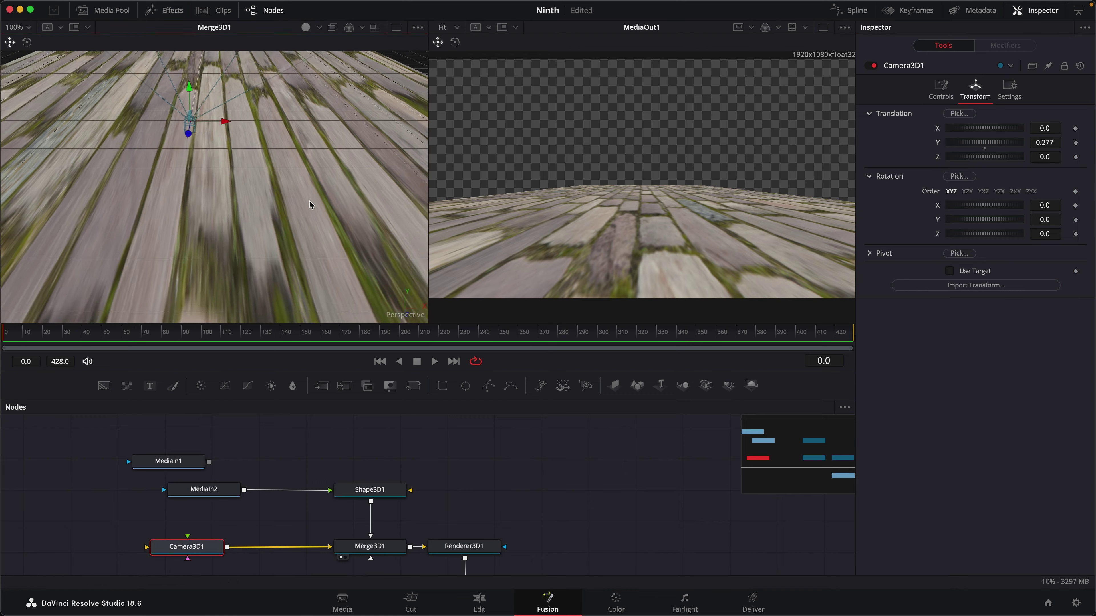
scroll(309, 204, down, 10)
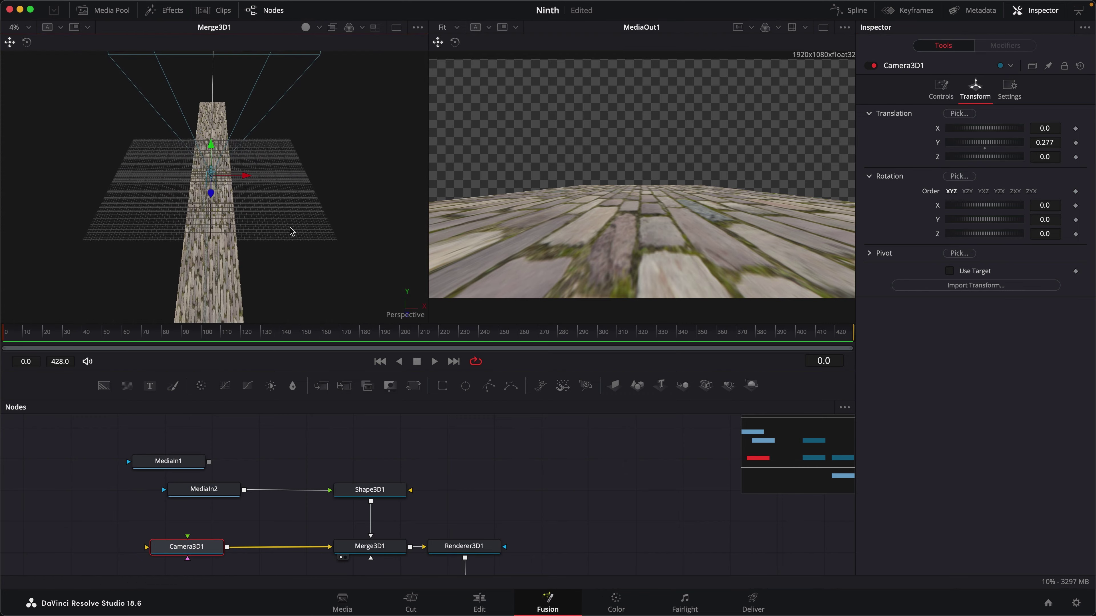
drag(314, 198, 271, 208)
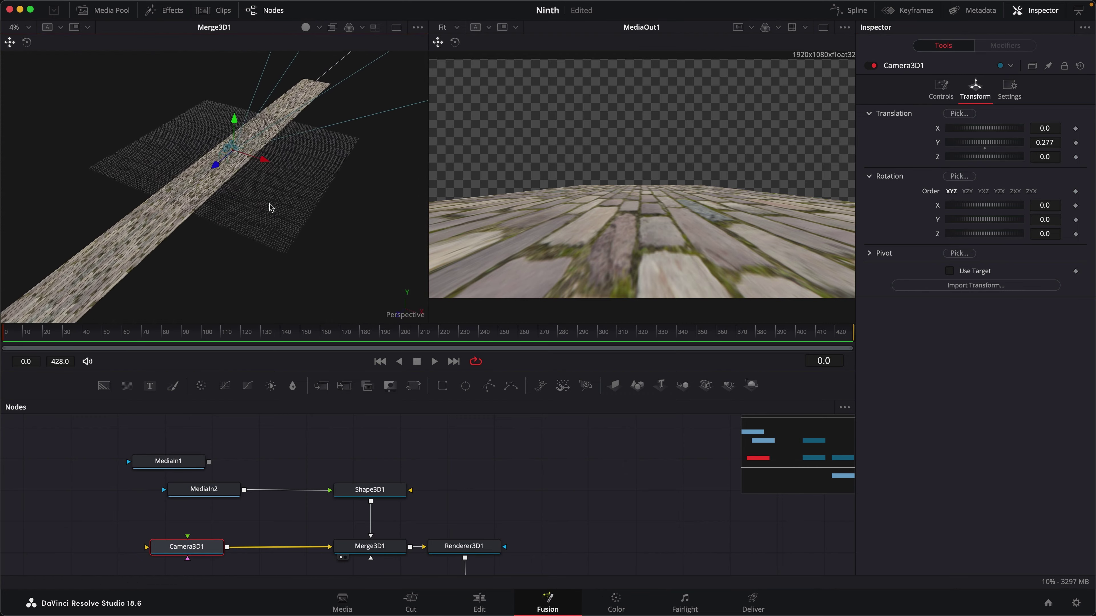
scroll(271, 208, down, 4)
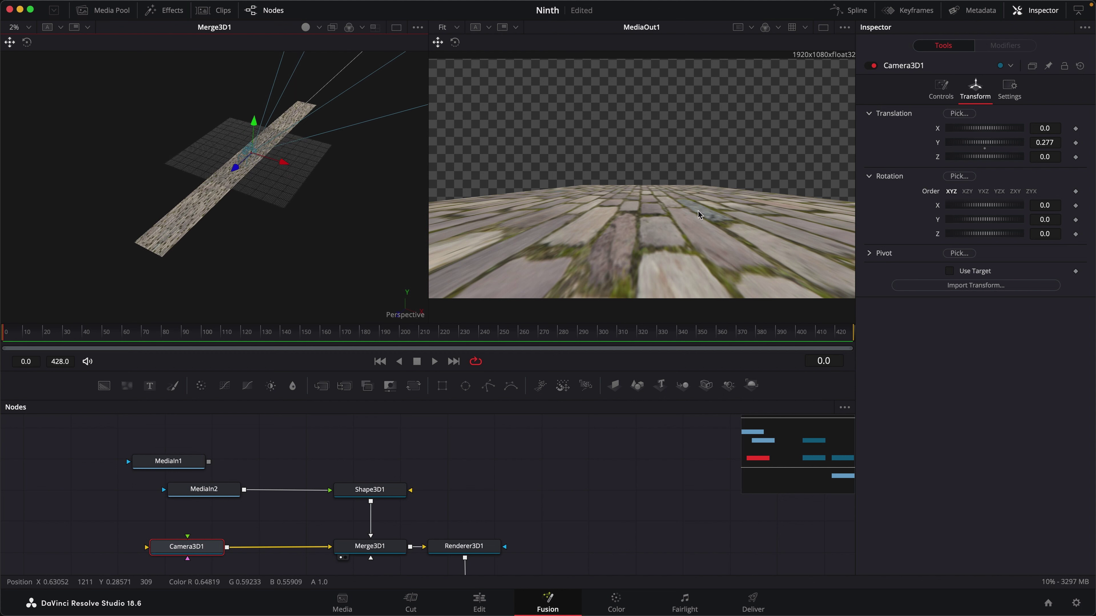
Step: Make room around the media input nodes and insert a Texture 2D node between MediaIn2 and Shape3D1
drag(189, 467, 220, 434)
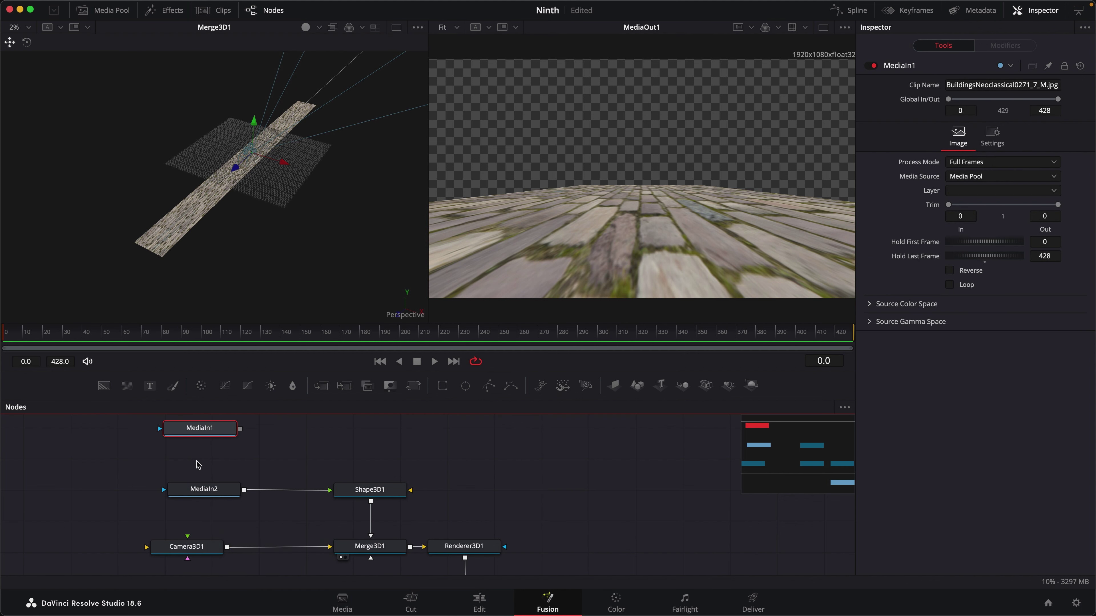
drag(211, 492, 124, 494)
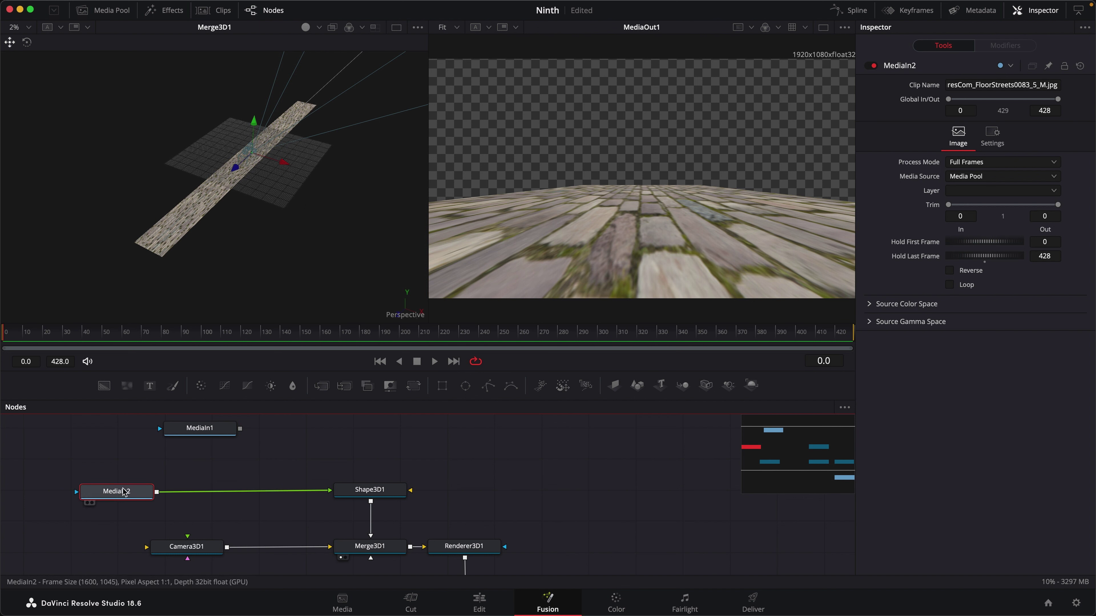
key(shift+space)
text(tex)
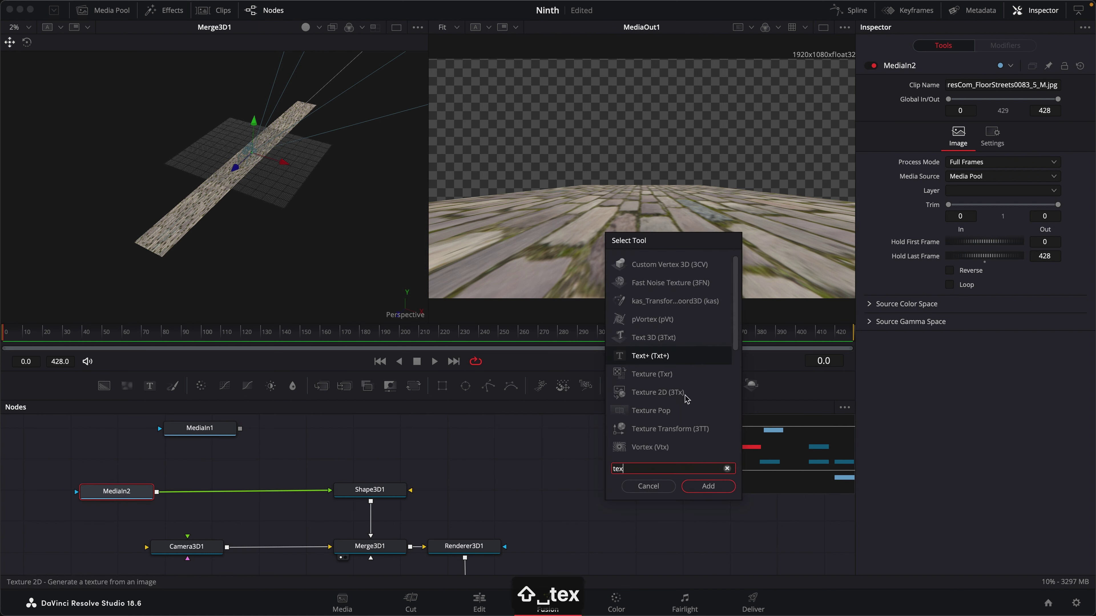
double_click(657, 391)
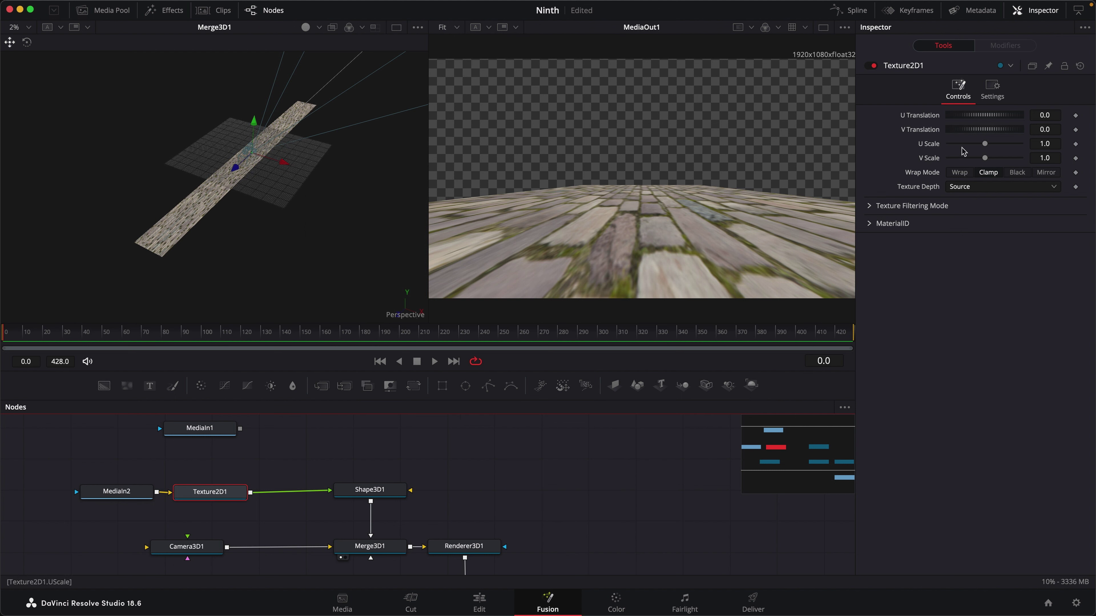
Step: Tile the cobblestone texture by setting wrap mode to Wrap, U scale to 0.157 and V scale to 0.141
mouse_move(967, 148)
mouse_down()
mouse_move(961, 164)
mouse_move(942, 142)
mouse_up()
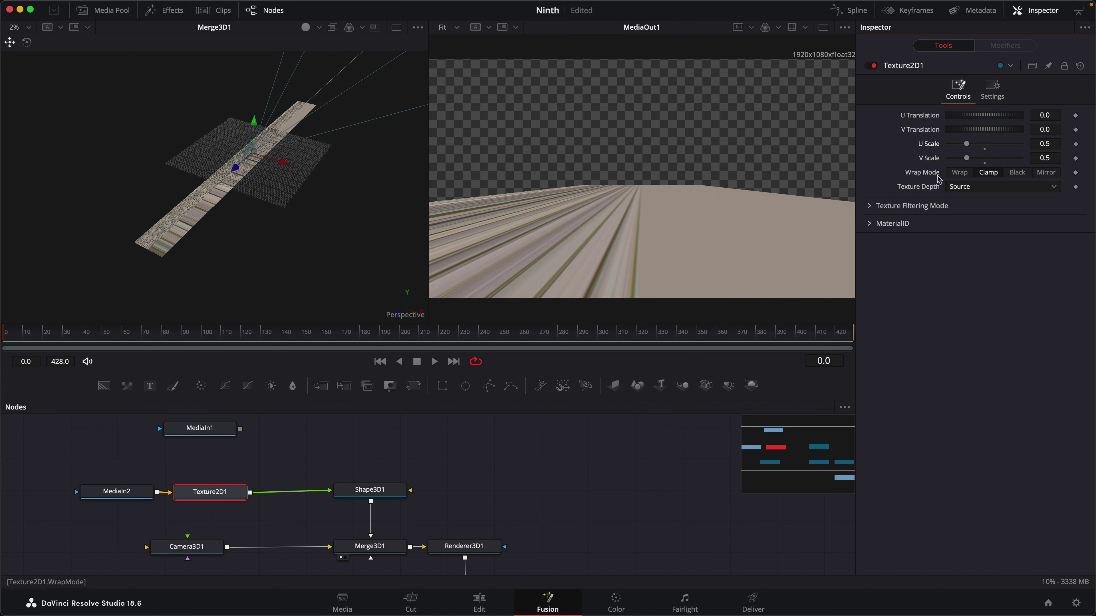
click(960, 173)
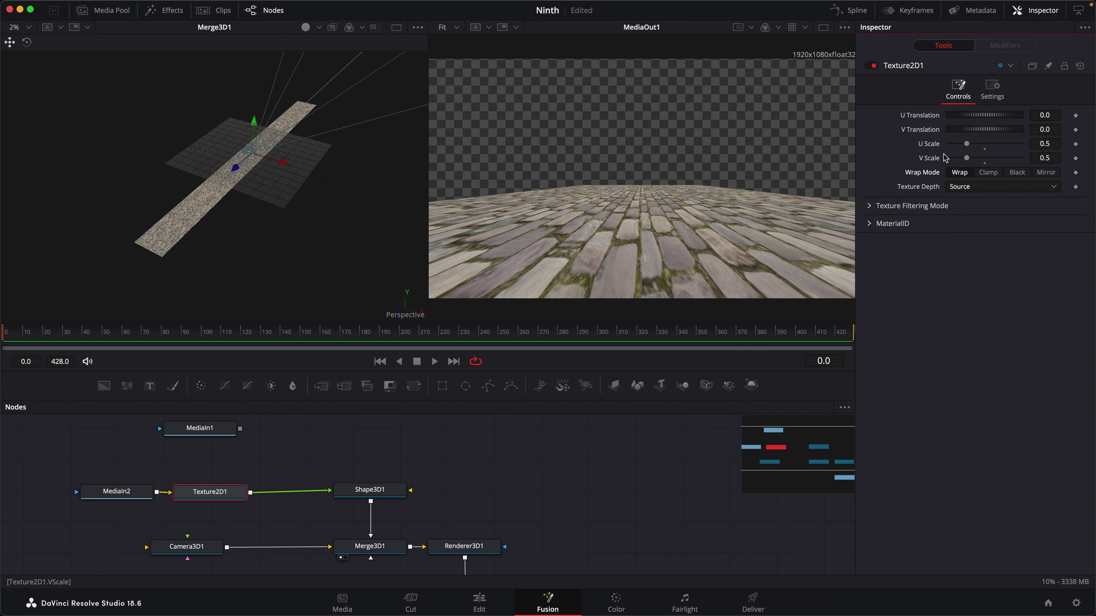
drag(967, 158, 958, 155)
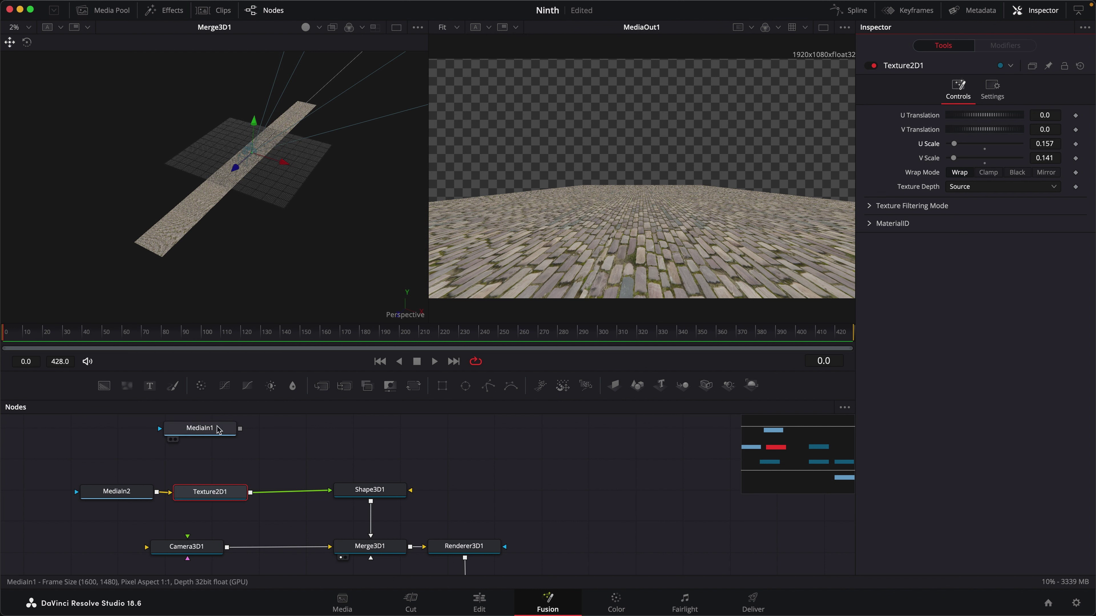
Step: Preview the MediaIn1 facade image, attach an Image Plane 3D node to it and connect the image plane to Merge3D1
drag(200, 428, 159, 431)
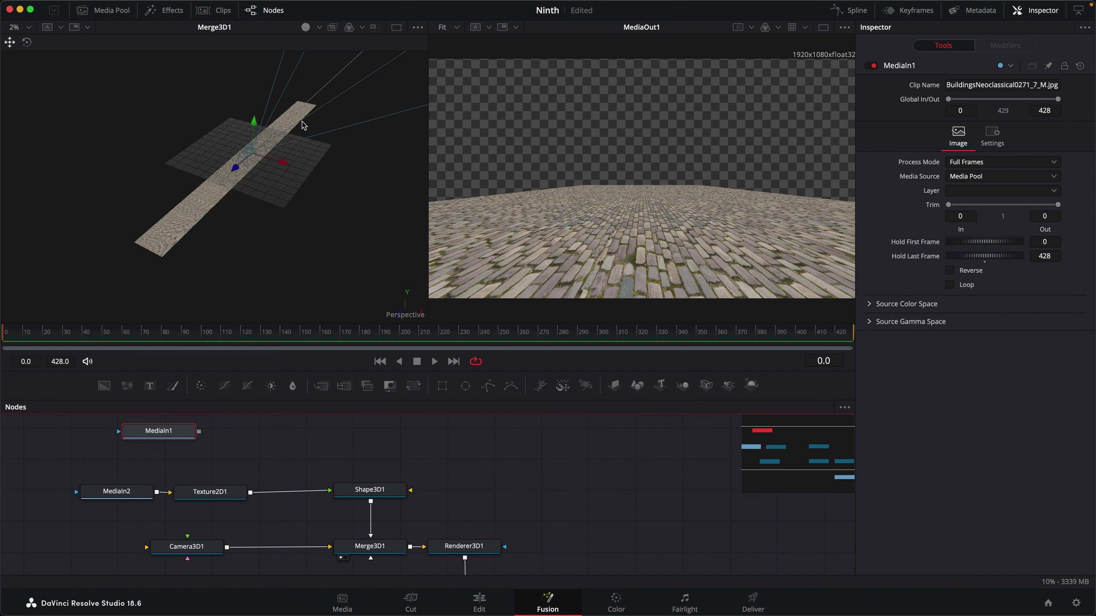
key(1)
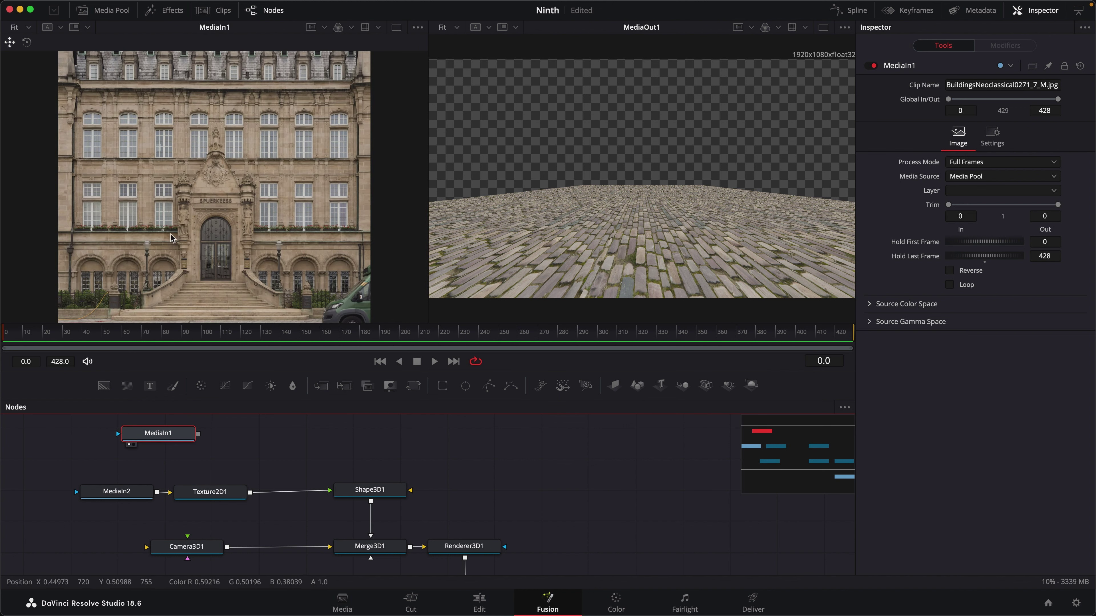
drag(166, 434, 148, 436)
click(614, 385)
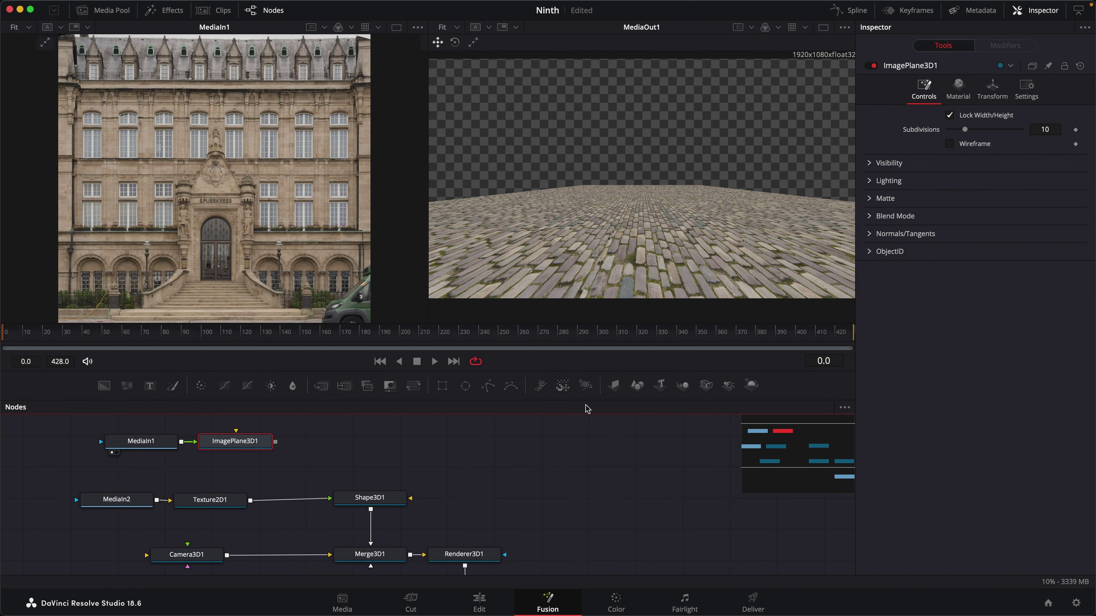
drag(301, 441, 389, 555)
Step: Tidy the node graph using Arrange Tools, with Shape3D1 beside Texture2D1, MediaIn1 and ImagePlane3D1 well above Merge3D1, and Renderer3D1 below it
drag(377, 498, 315, 501)
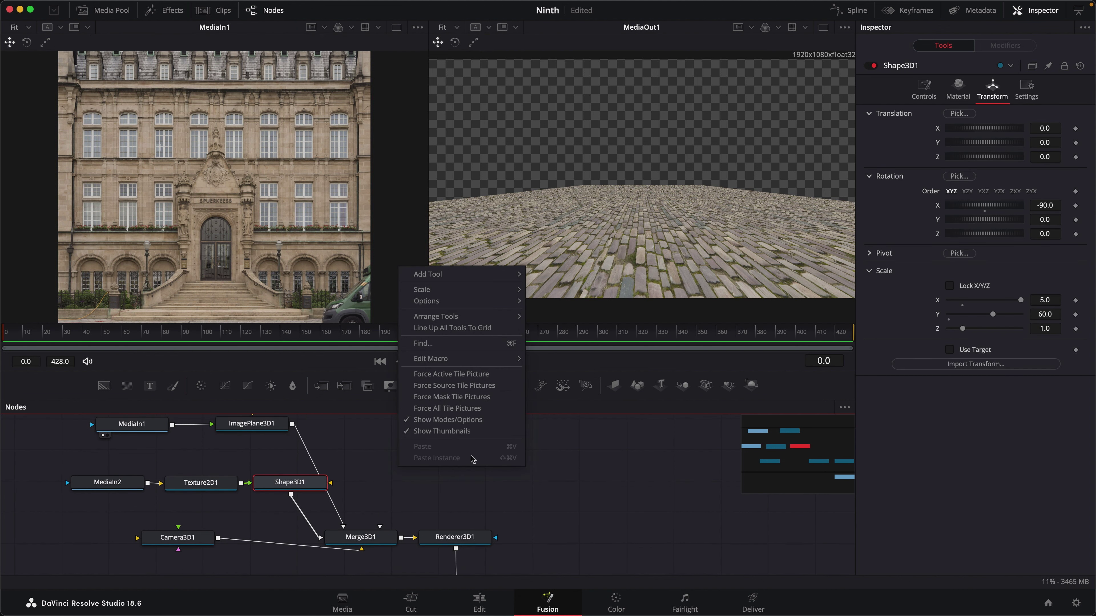
right_click(399, 466)
mouse_move(466, 321)
click(554, 319)
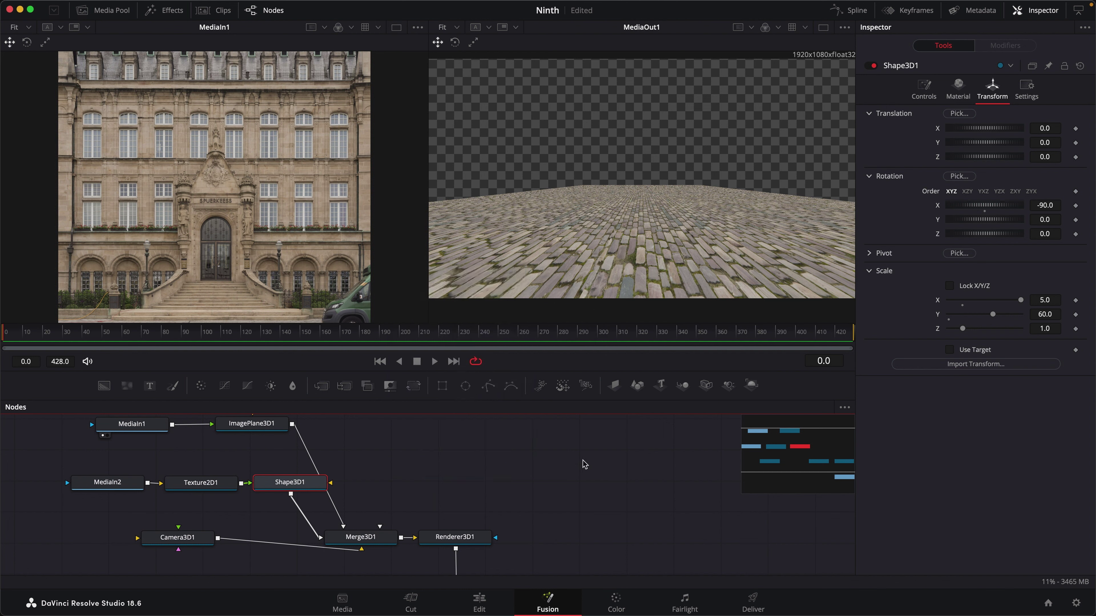
scroll(424, 496, down, 3)
drag(426, 505, 426, 505)
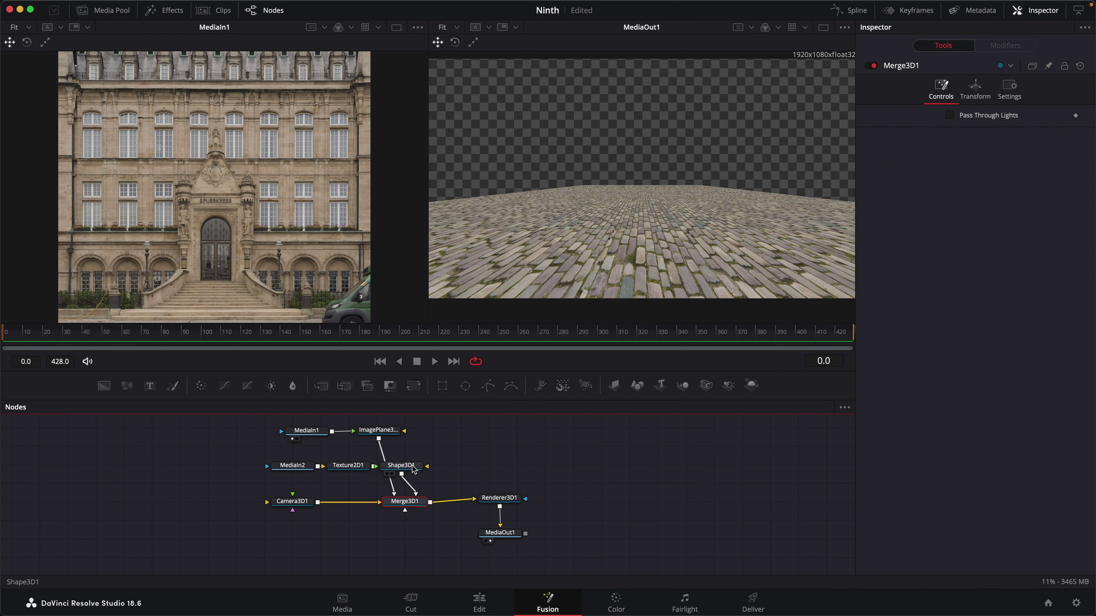
mouse_move(411, 466)
mouse_down()
mouse_move(388, 466)
mouse_move(427, 456)
mouse_up()
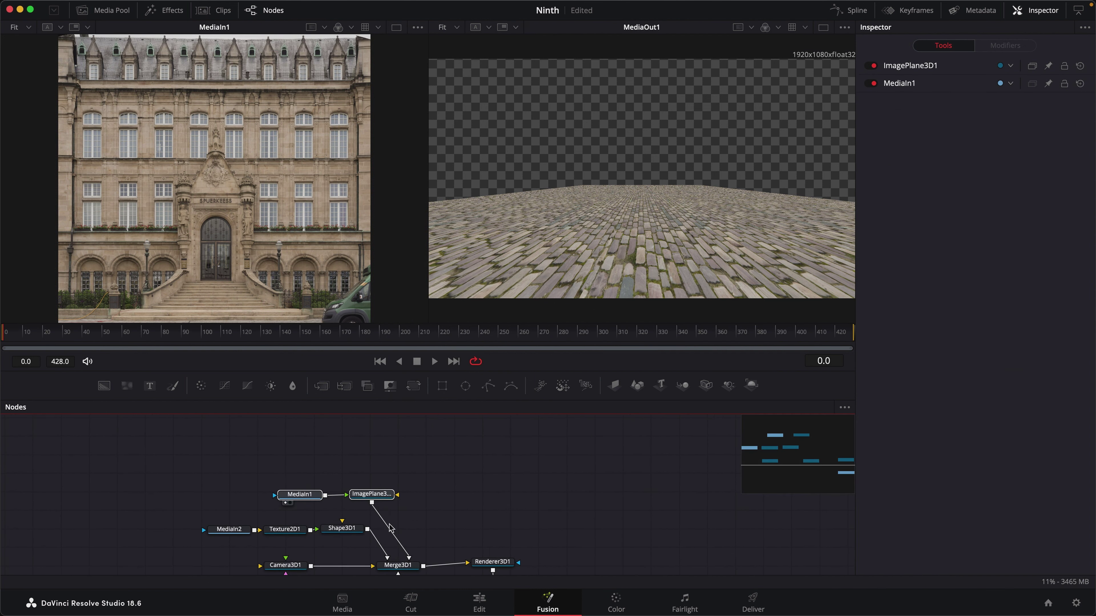
drag(372, 495, 371, 437)
drag(487, 488, 359, 544)
drag(391, 425, 420, 425)
click(307, 425)
Step: Examine the facade's image plane in the Merge3D1 view, the MediaIn1 image and the image plane's transform settings
click(420, 554)
key(1)
click(420, 425)
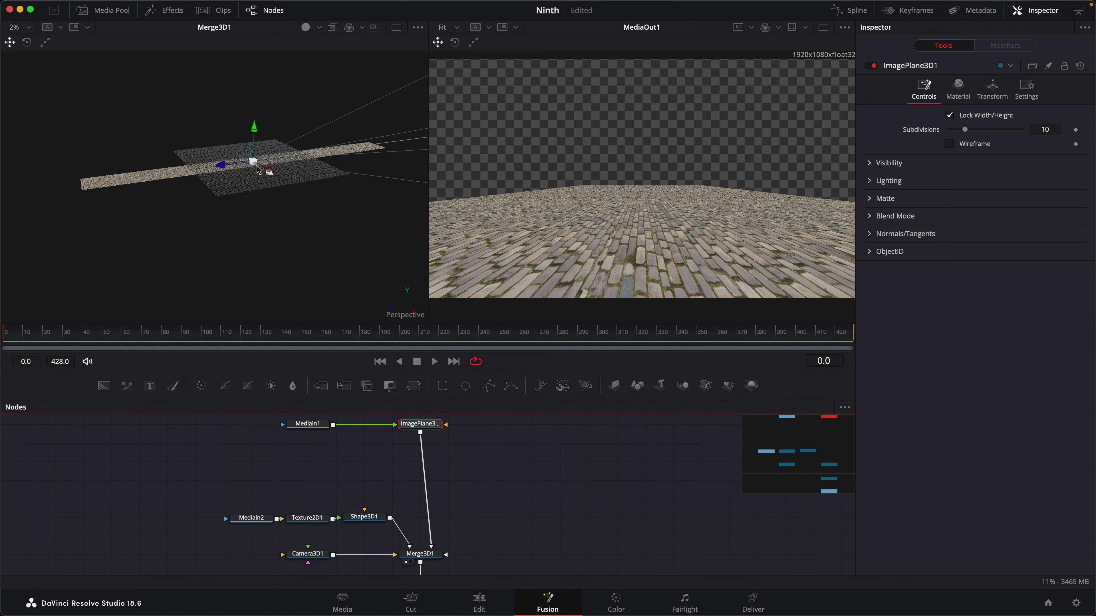
drag(302, 424, 235, 219)
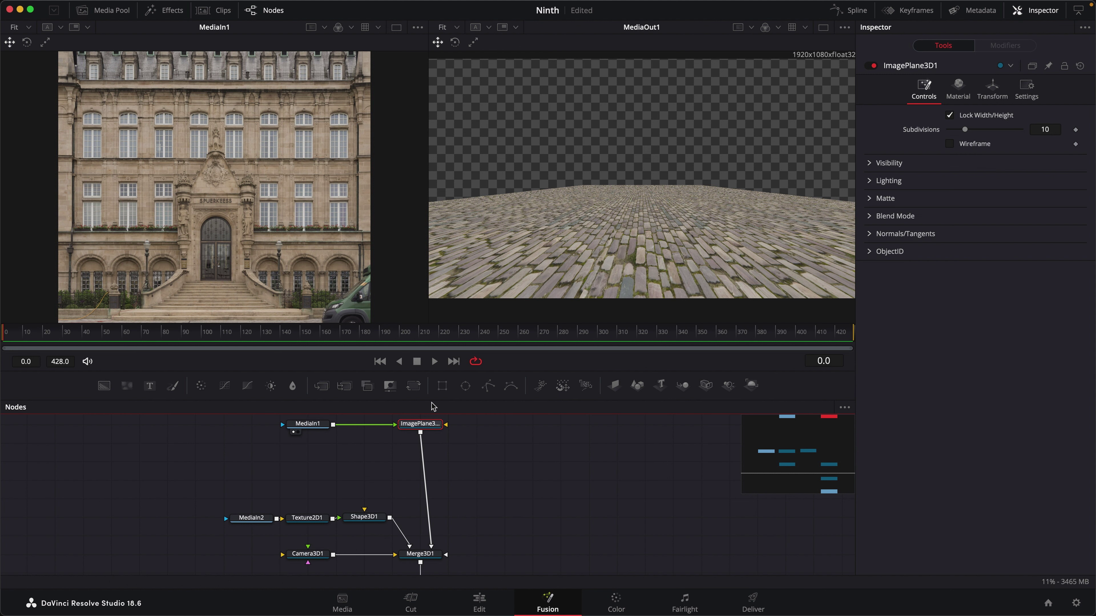
click(992, 88)
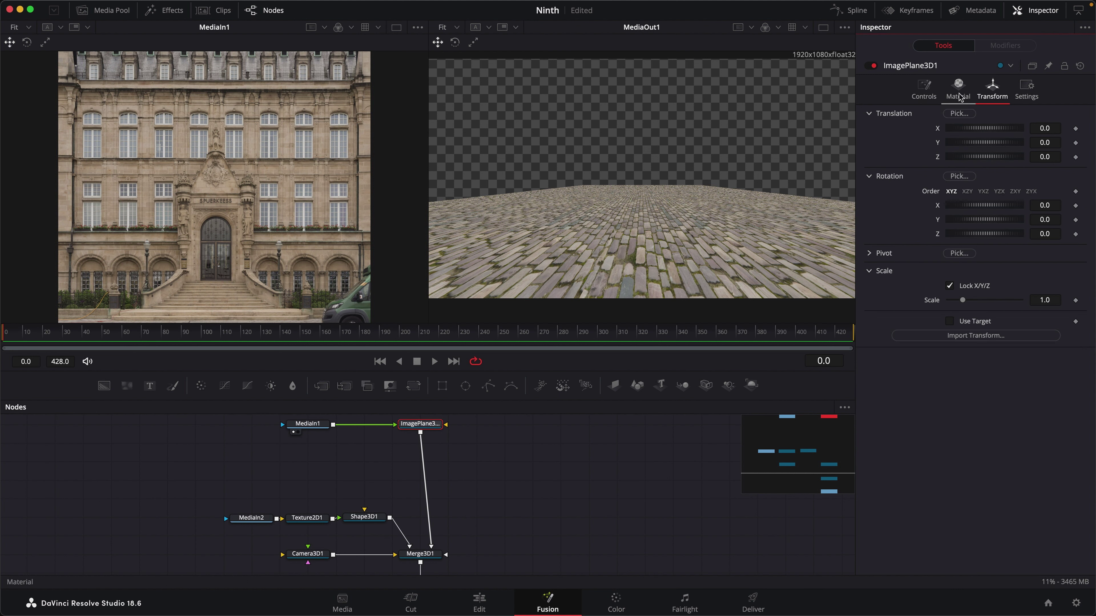
click(926, 89)
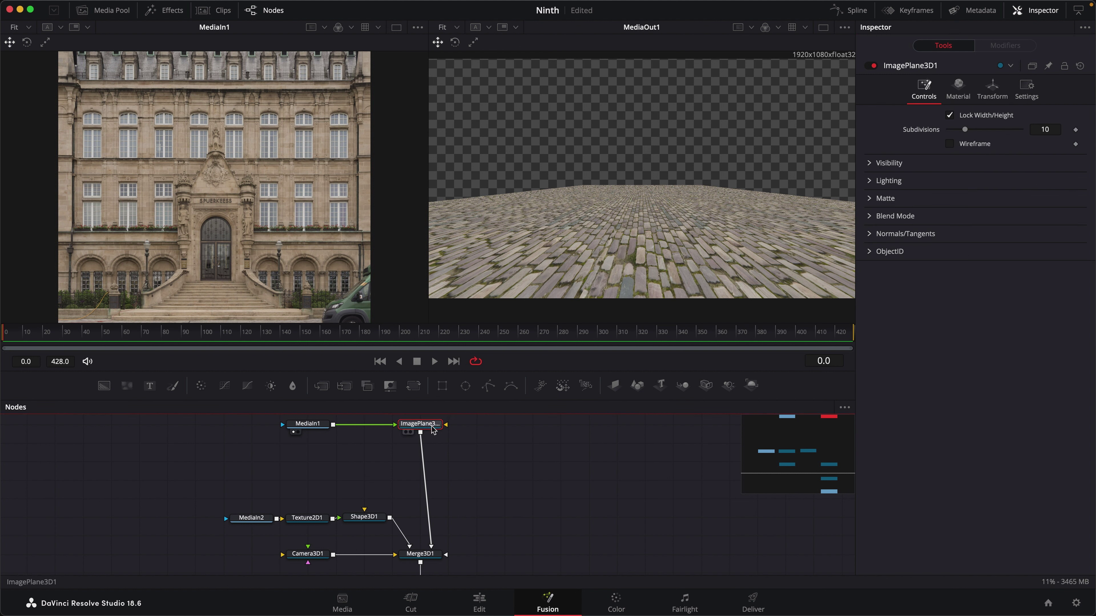
Step: Insert a Transform 3D node between ImagePlane3D1 and Merge3D1
key(shift+space)
text(tr)
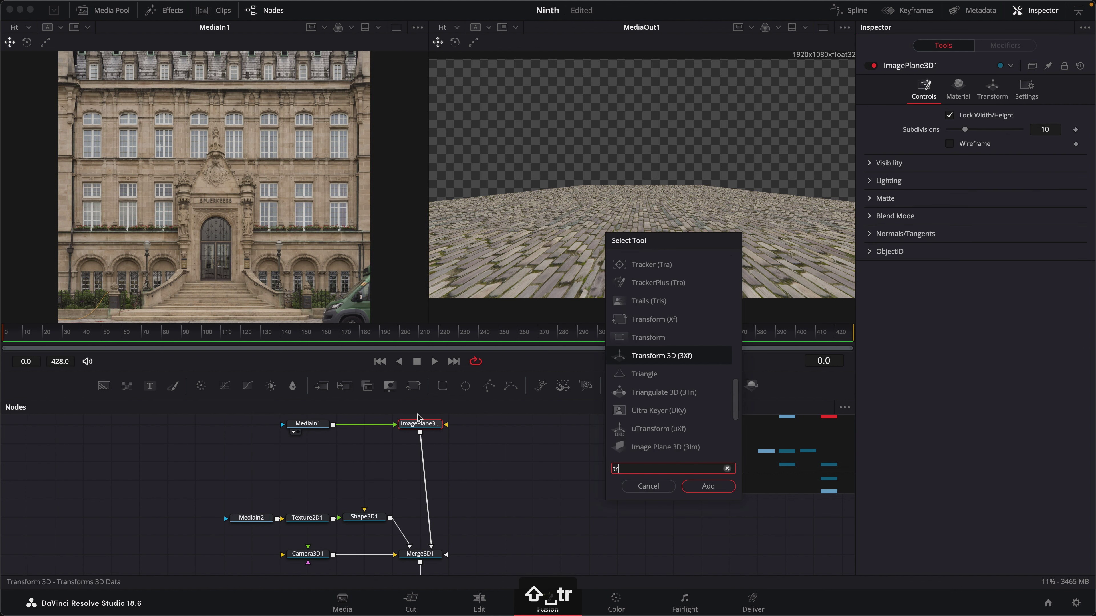
click(688, 356)
click(708, 486)
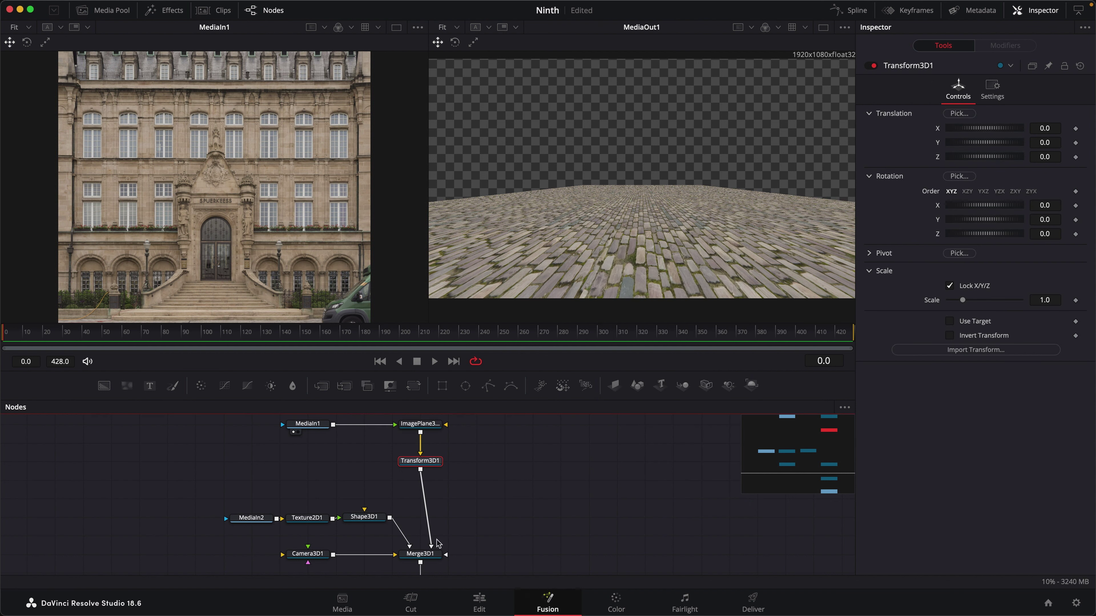
Step: View the merged scene, move the facade to the street's far end at a Z translation of about -30.04 and scale it to 5.0
click(406, 562)
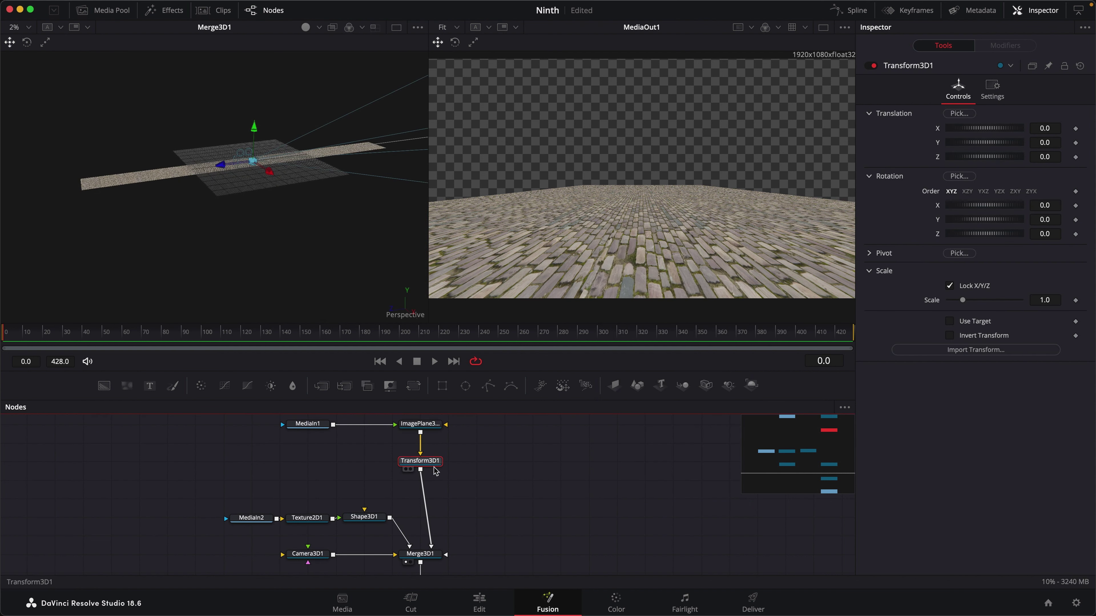
drag(225, 169, 348, 148)
scroll(353, 204, up, 5)
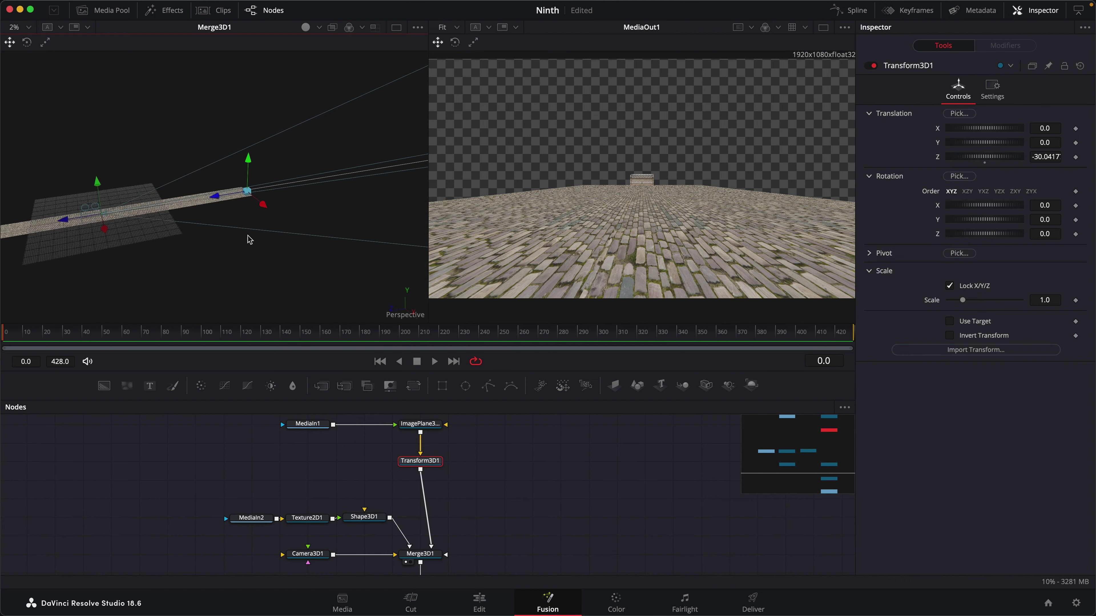
key(ctrl+f)
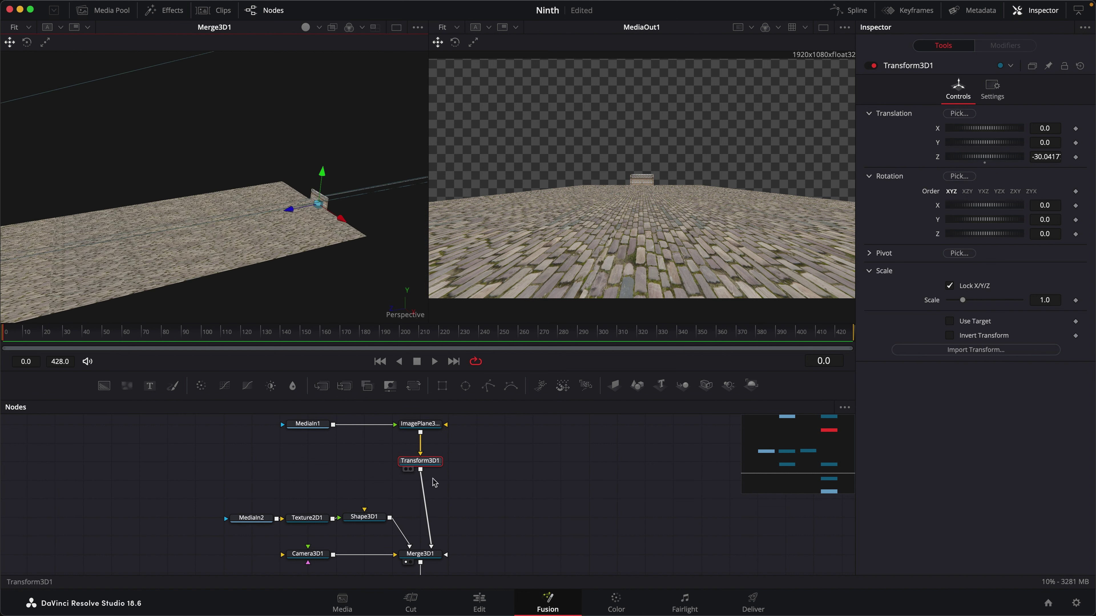
drag(962, 299, 1024, 301)
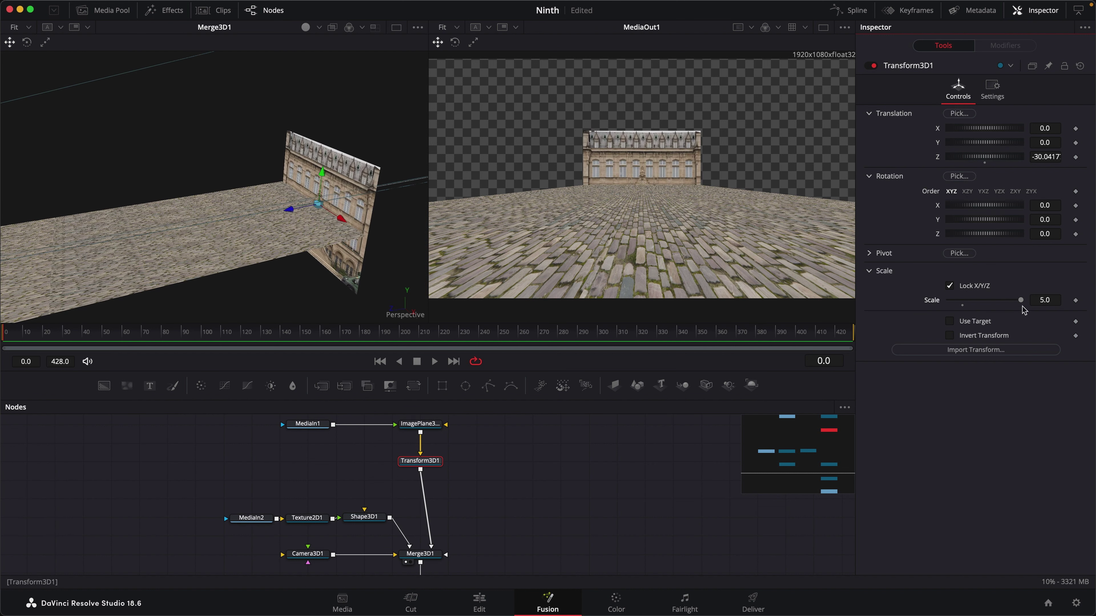
Step: Rest the facade on the street's far edge at a Y translation of about 2.27 and a Z translation of about -29.98
drag(328, 158, 342, 116)
drag(343, 212, 255, 181)
drag(238, 131, 239, 133)
drag(263, 91, 262, 89)
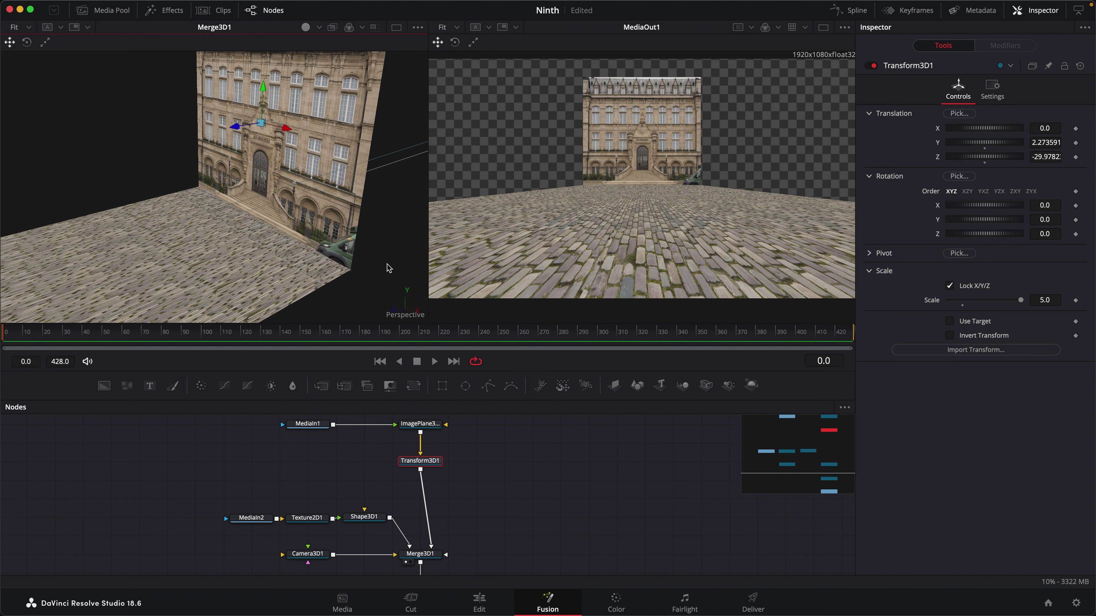
drag(386, 254, 307, 201)
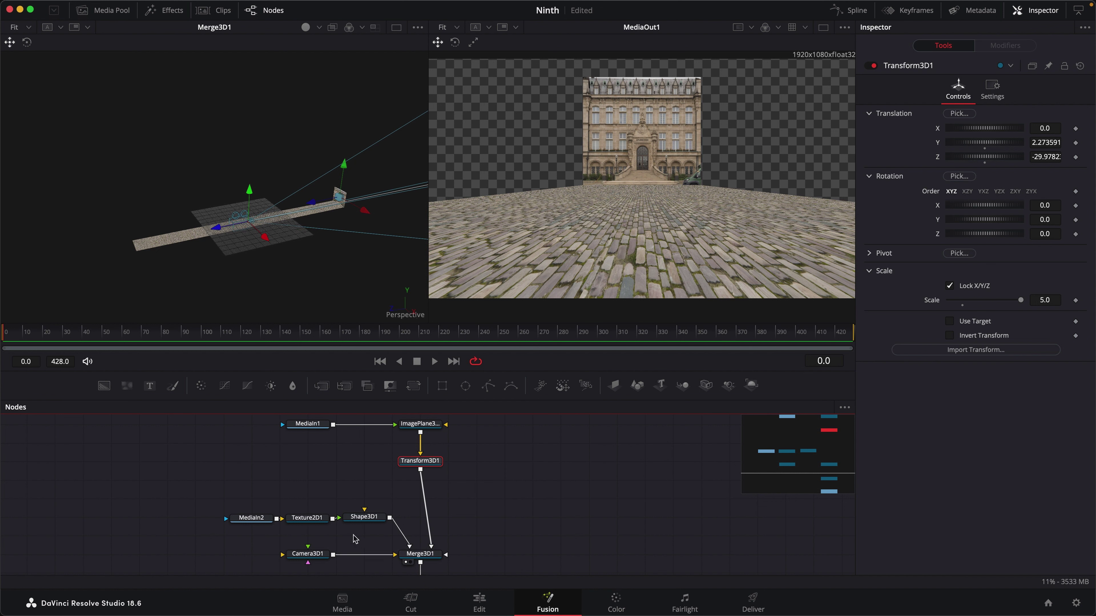
Step: Keyframe Camera3D1's Z translation from about 32.83 at frame 0 to about -31.06 at frame 428
click(308, 554)
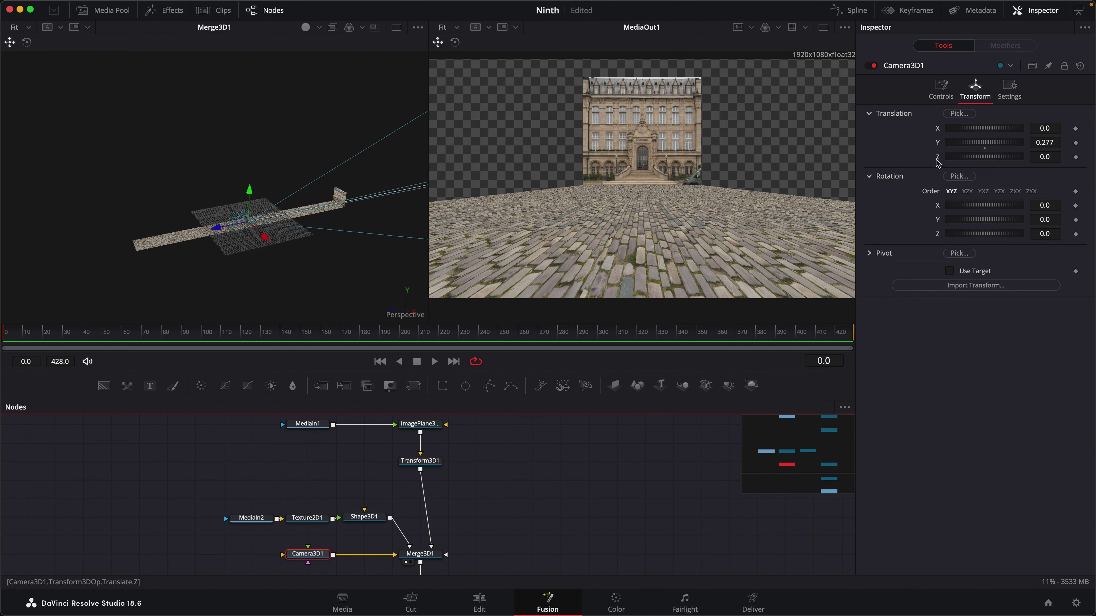
drag(222, 232, 93, 254)
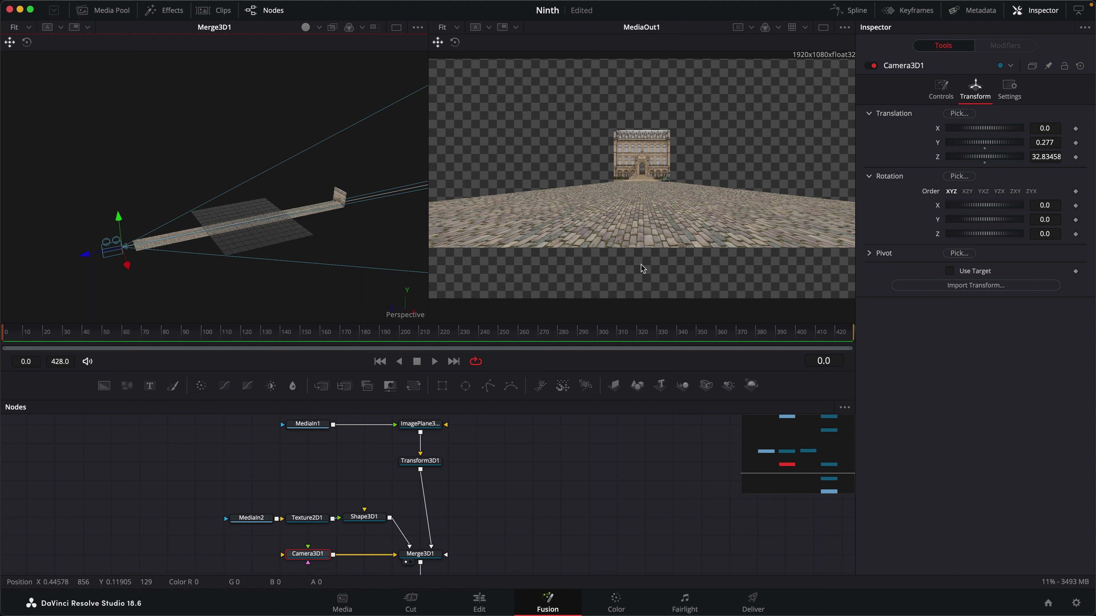
click(1075, 157)
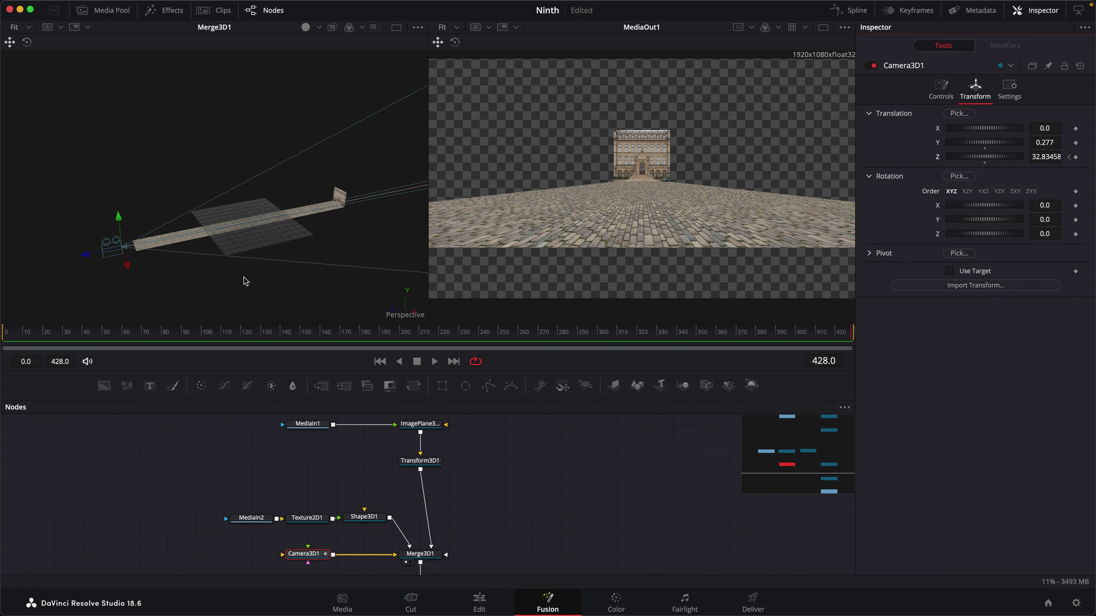
drag(89, 263, 304, 218)
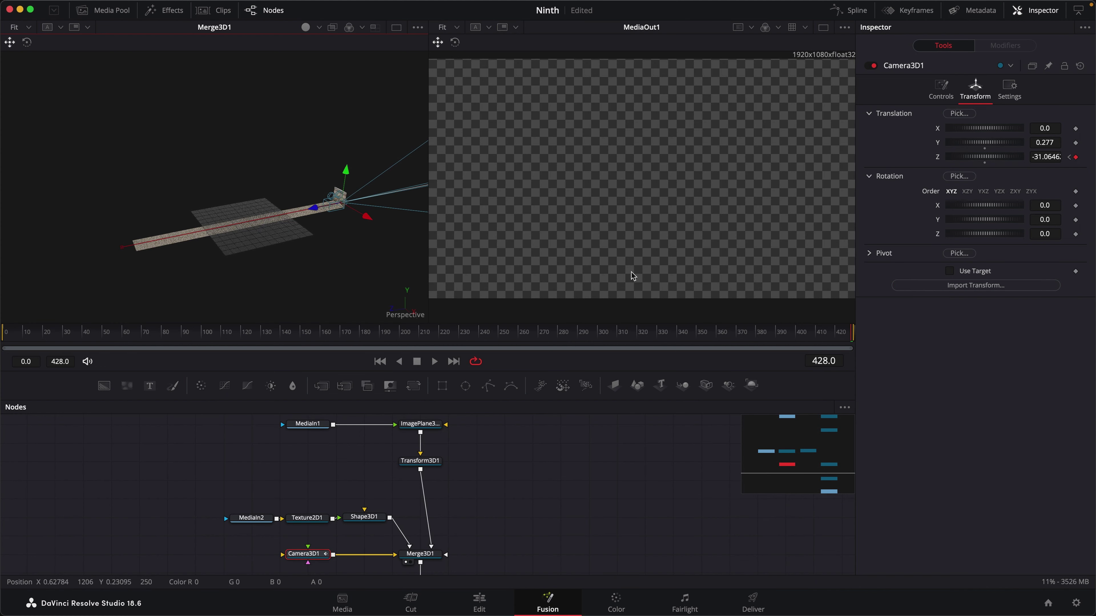
Step: Raise Camera3D1 to a Y translation of 0.944 while checking the view at frames along its path
drag(824, 335, 759, 337)
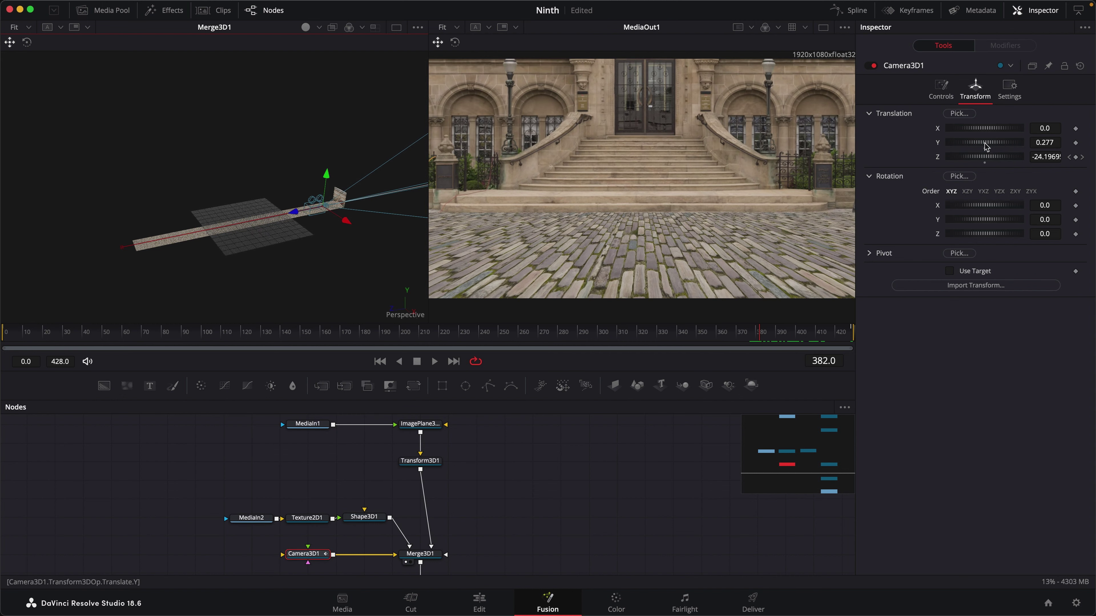
drag(1000, 146, 1007, 145)
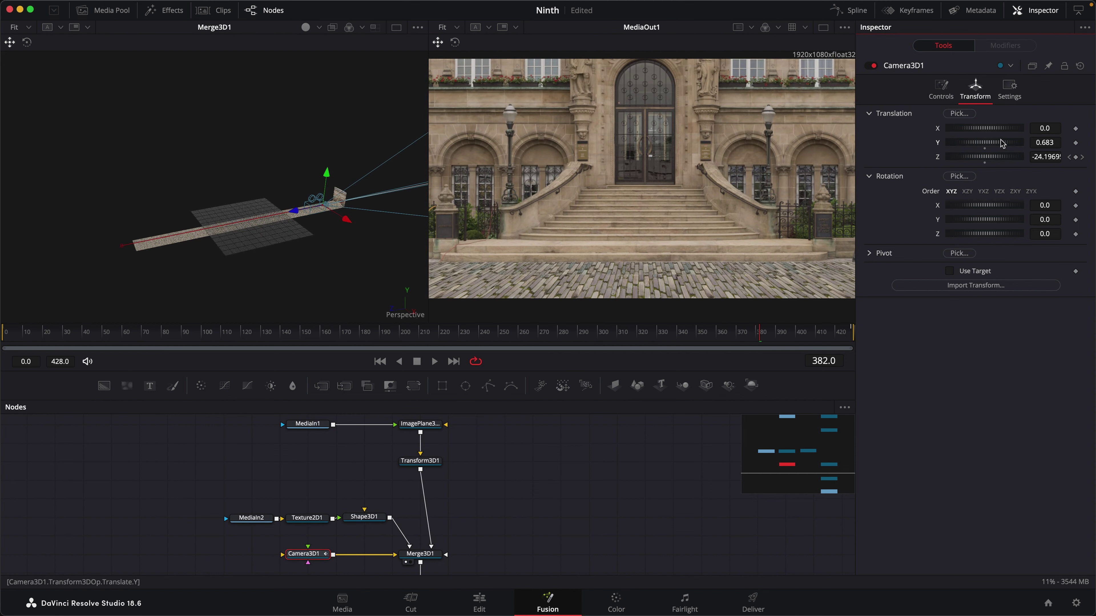
click(793, 337)
drag(793, 337, 540, 321)
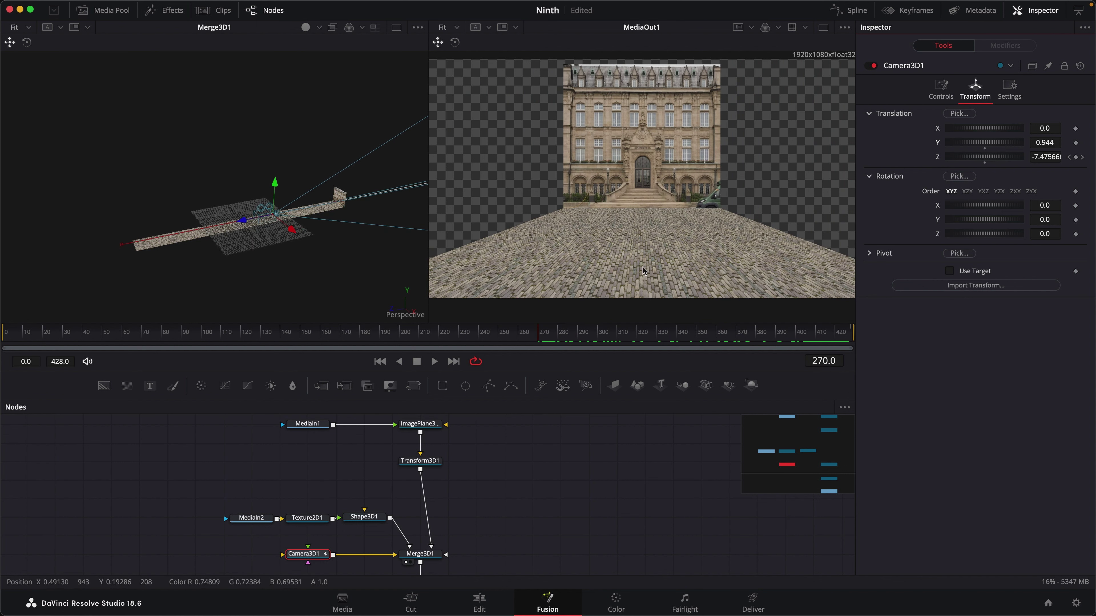
Step: Refine the cobblestone tiling in Texture2D1 with U scale 0.16 and V scale 0.093, and return to frame 0
click(307, 518)
drag(1050, 144, 1052, 143)
drag(1051, 158, 1029, 158)
drag(537, 338, 6, 337)
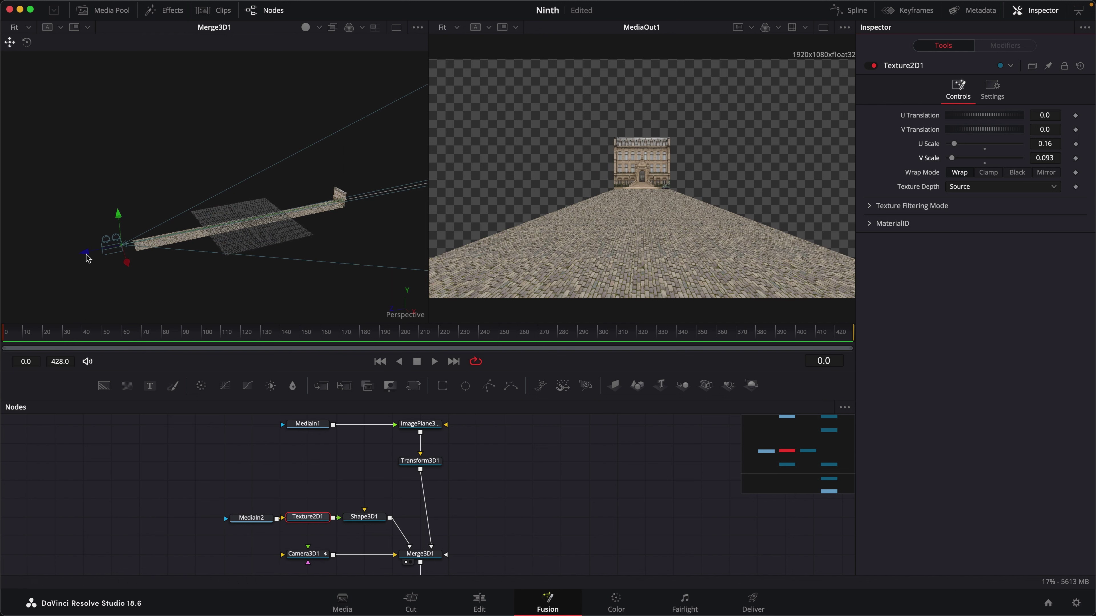
Step: Pull Camera3D1's start position at frame 0 back to a Z translation of about 38.26 and play the camera move
click(294, 553)
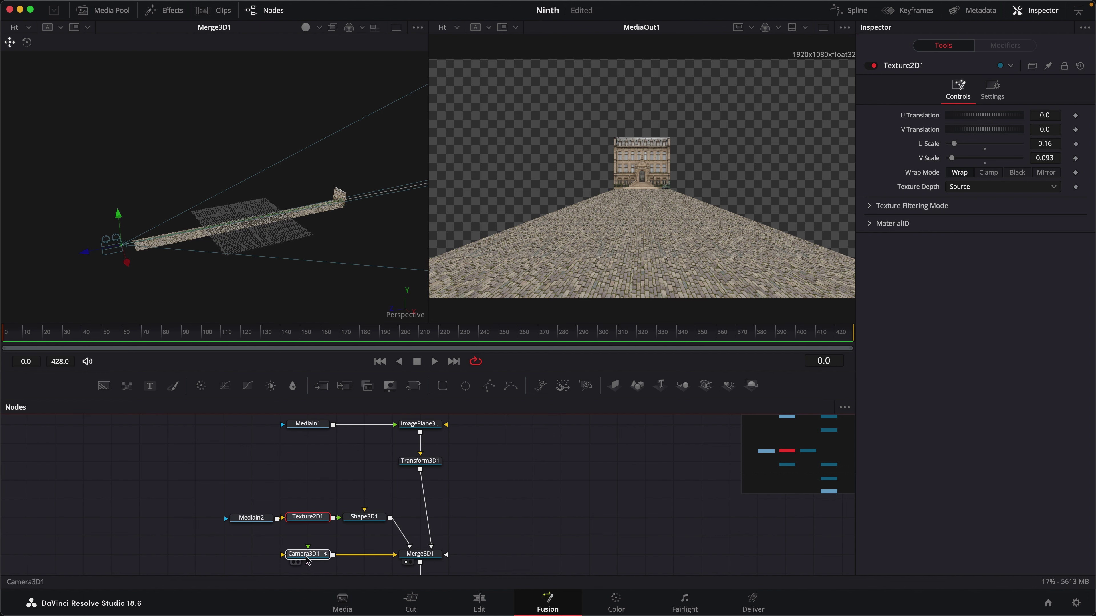
drag(84, 255, 61, 257)
click(434, 361)
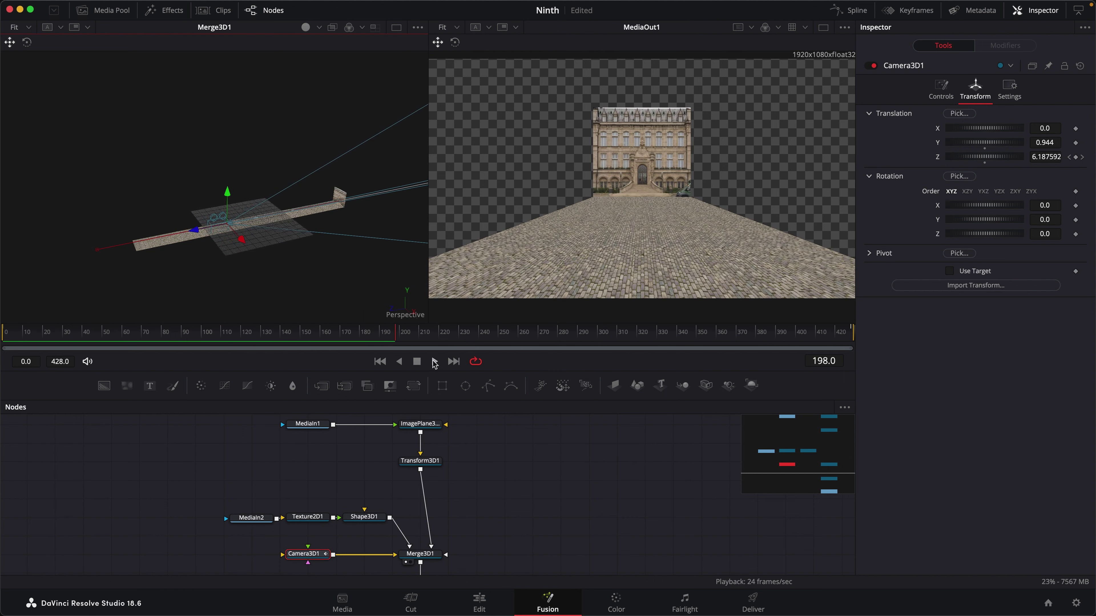
click(379, 361)
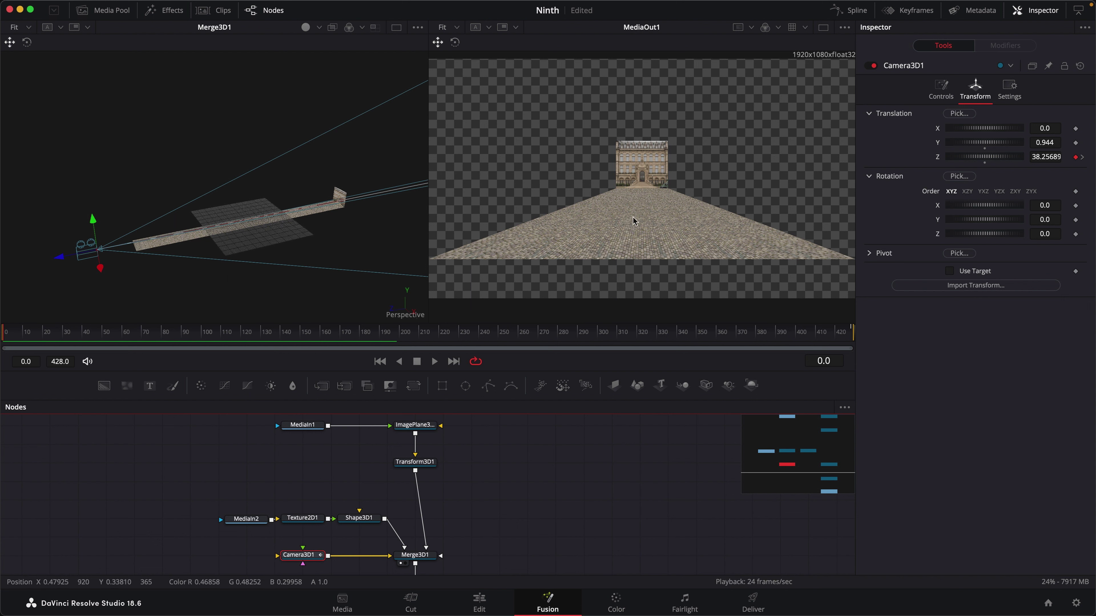
Step: Add a Text 3D node, connect it to Merge3D1 and place it beside the facade's nodes
scroll(672, 396, right, 2)
drag(660, 384, 374, 559)
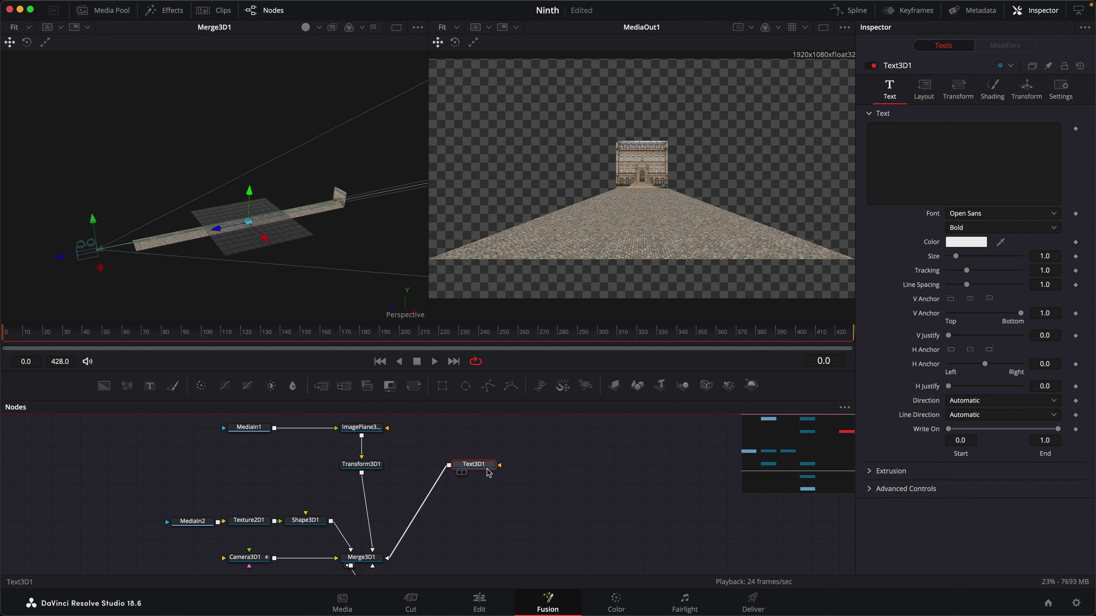
drag(486, 465, 484, 482)
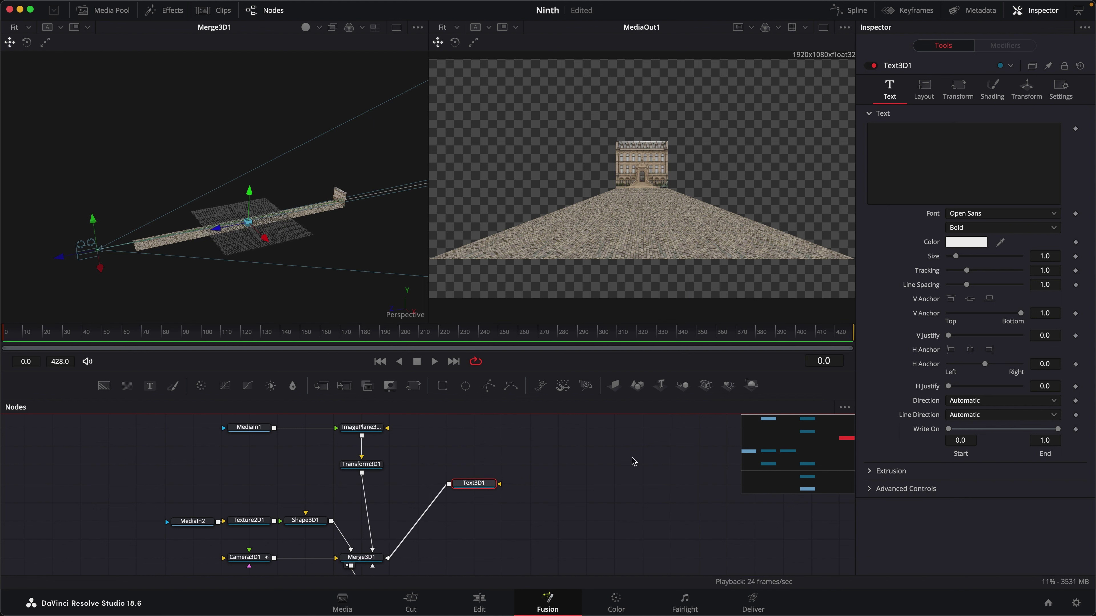
Step: Set the text of Text3D1 to THE and open its 3D transform settings
click(890, 133)
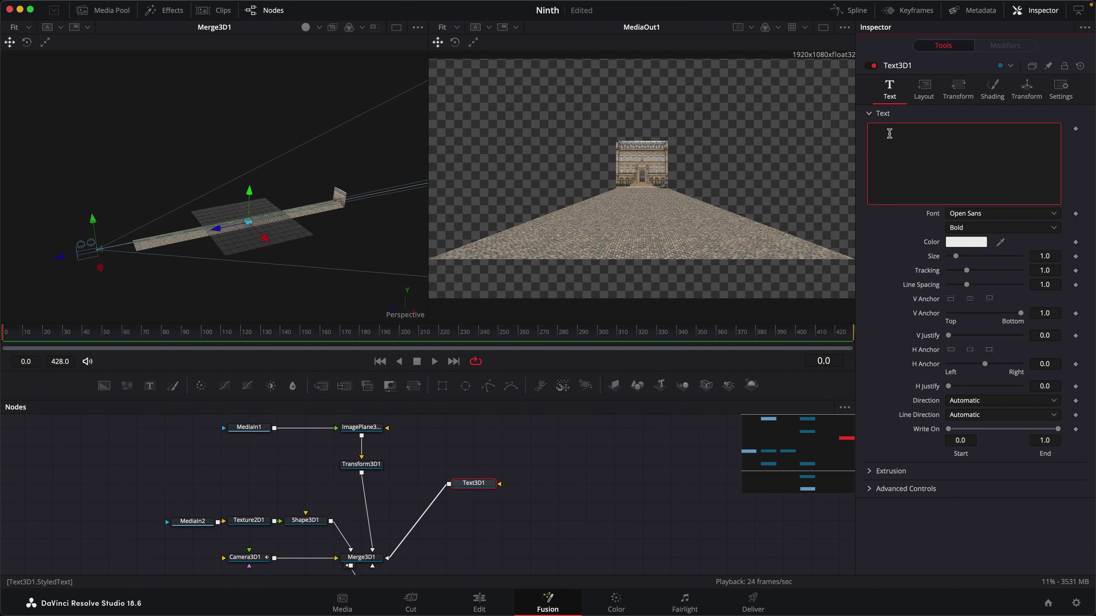
text(THE)
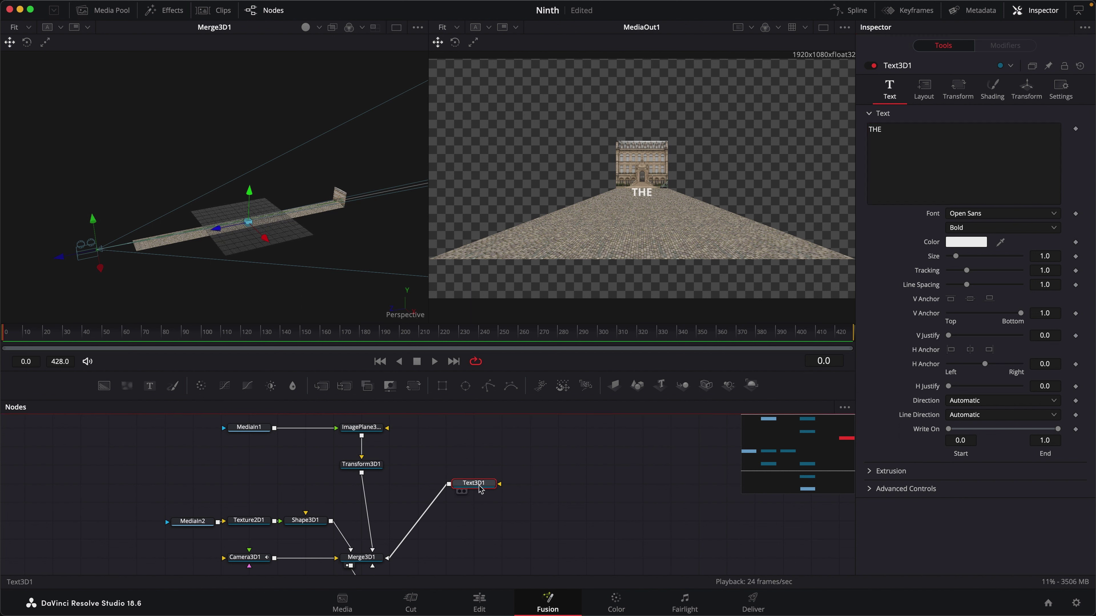
click(1027, 89)
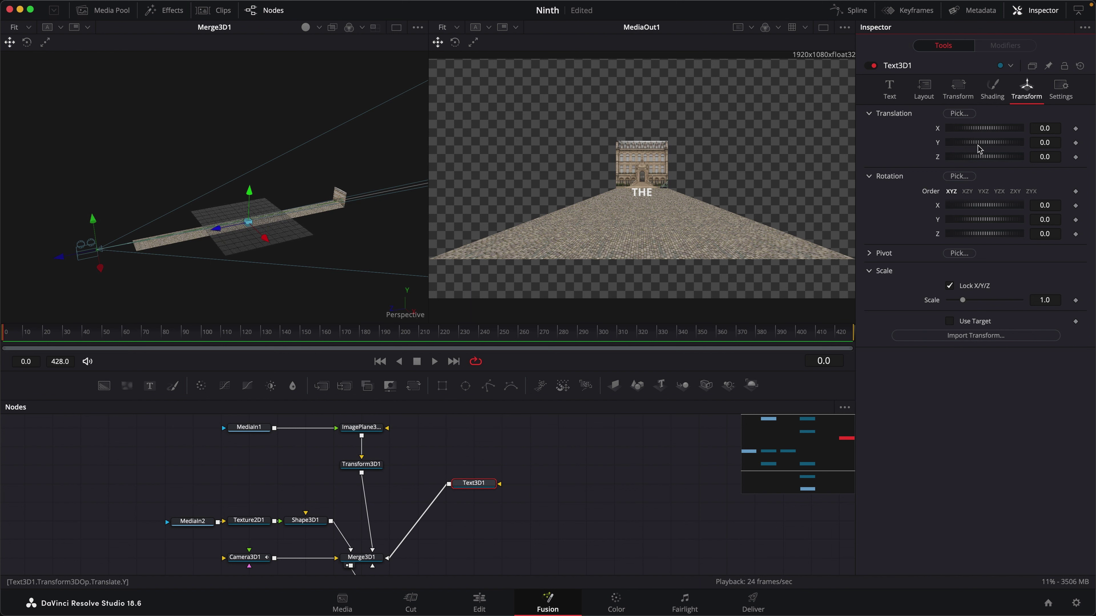
Step: Raise the THE text above the ground by setting Text3D1's Y translation to 1.5, checking its height around frame 181
drag(979, 150, 995, 142)
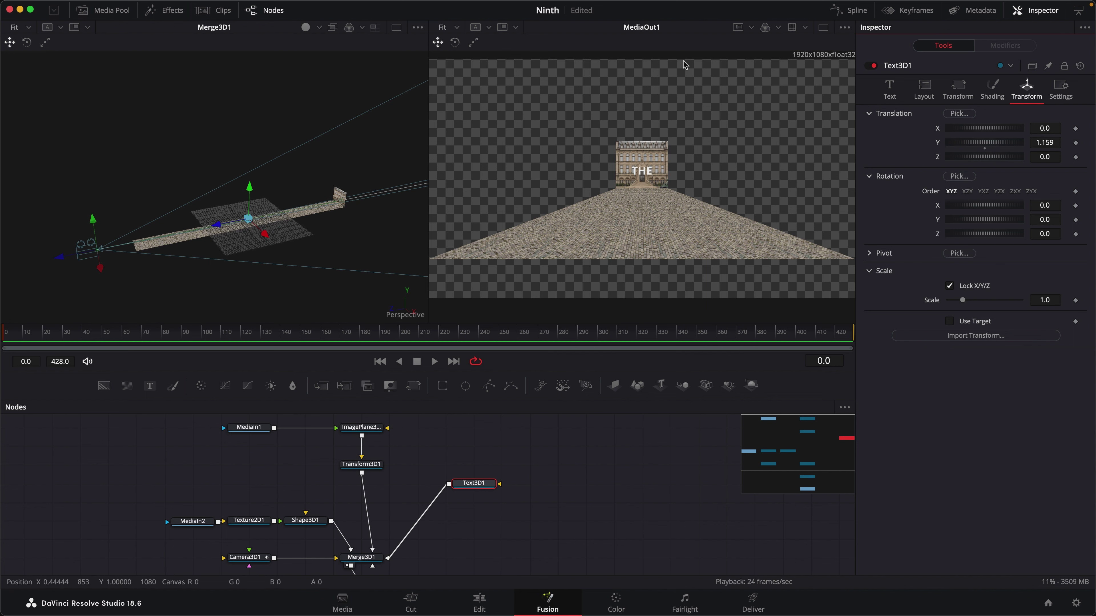
drag(20, 334, 362, 356)
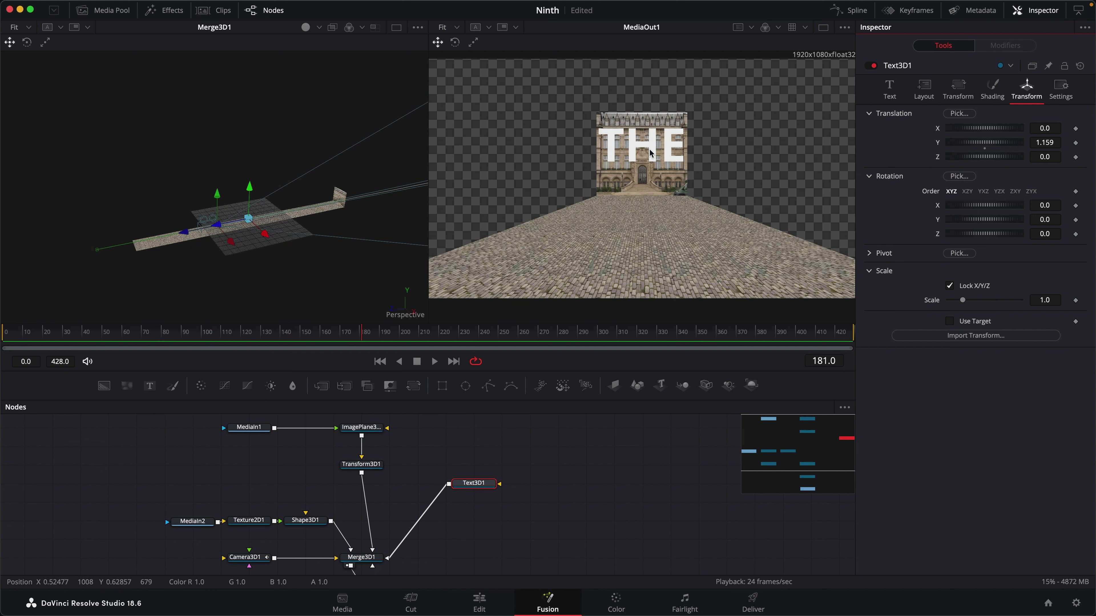
drag(988, 145, 994, 145)
click(1057, 143)
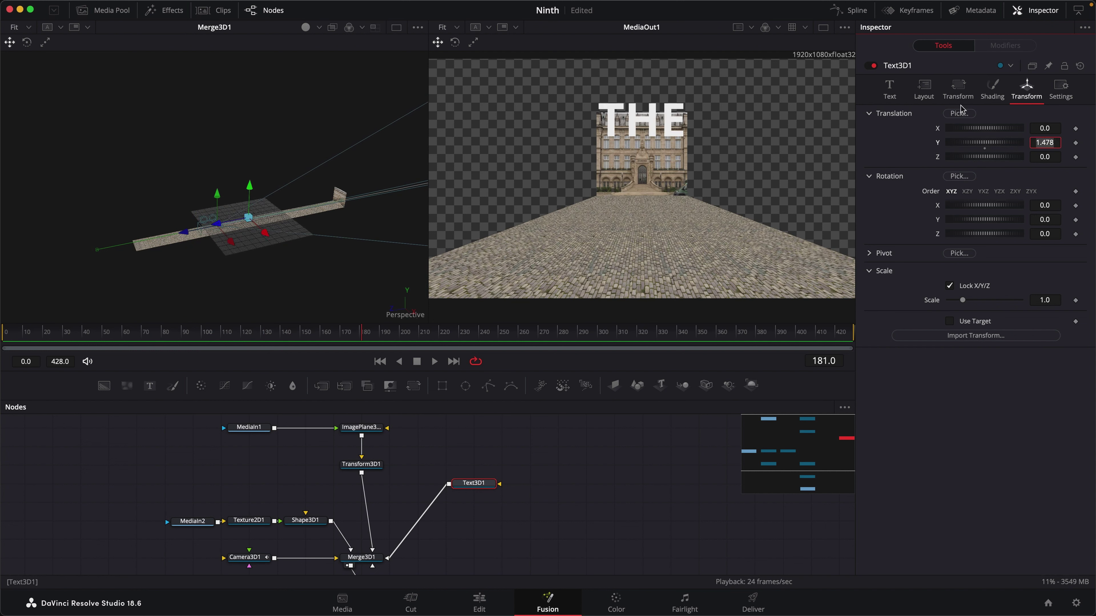
text(1.5)
key(Tab)
Step: Keyframe Text3D1's Z translation from about -27.61 at frame 0 to about 31.08 at frame 130, and return to frame 0
drag(34, 337, 5, 341)
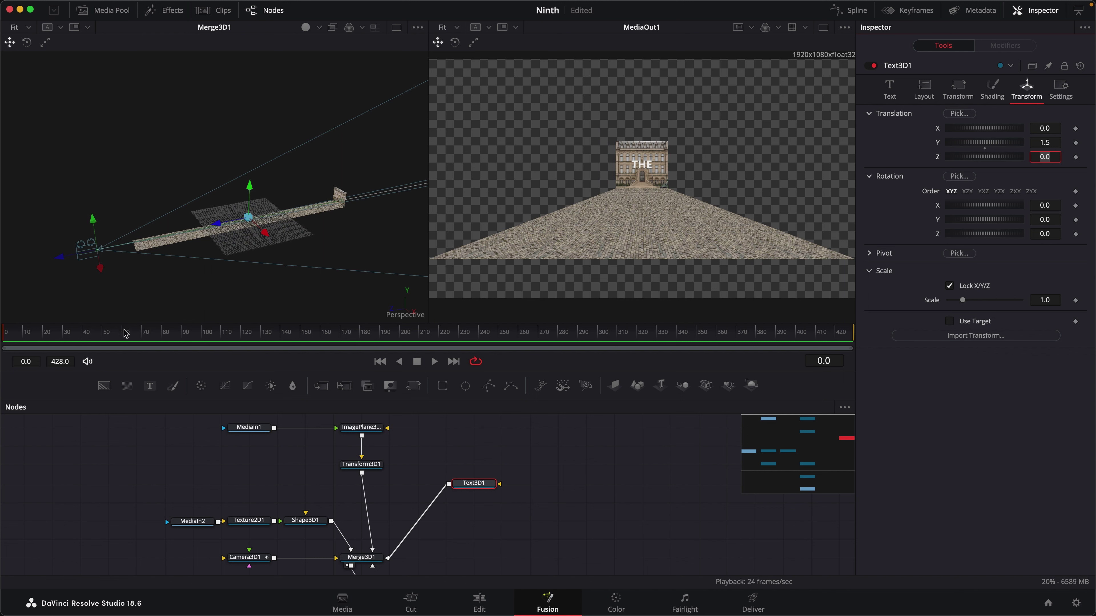
mouse_move(343, 204)
drag(217, 226, 309, 211)
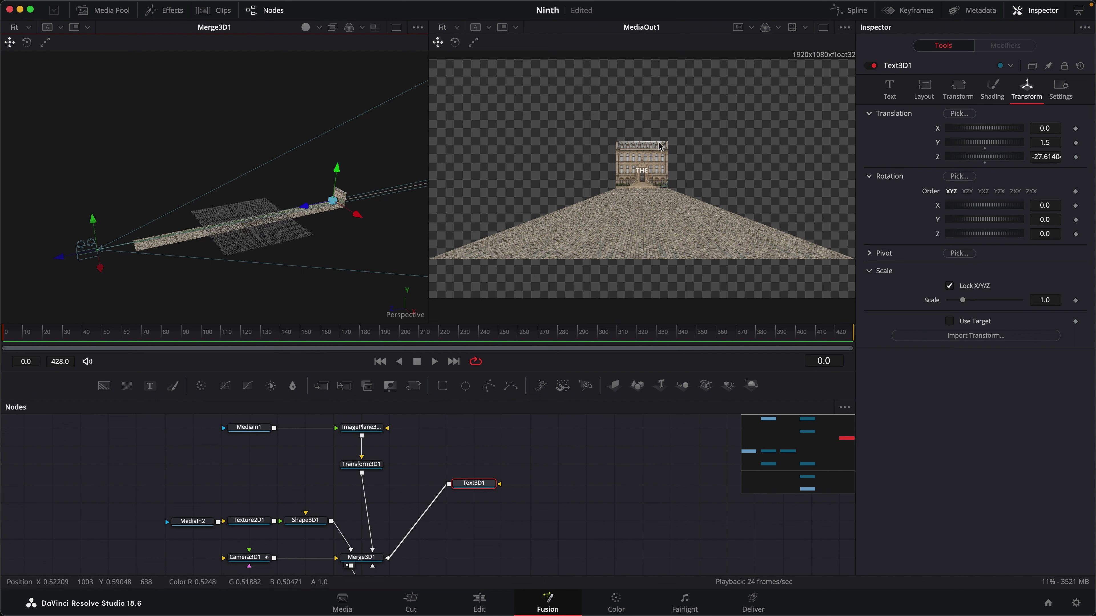
click(1076, 157)
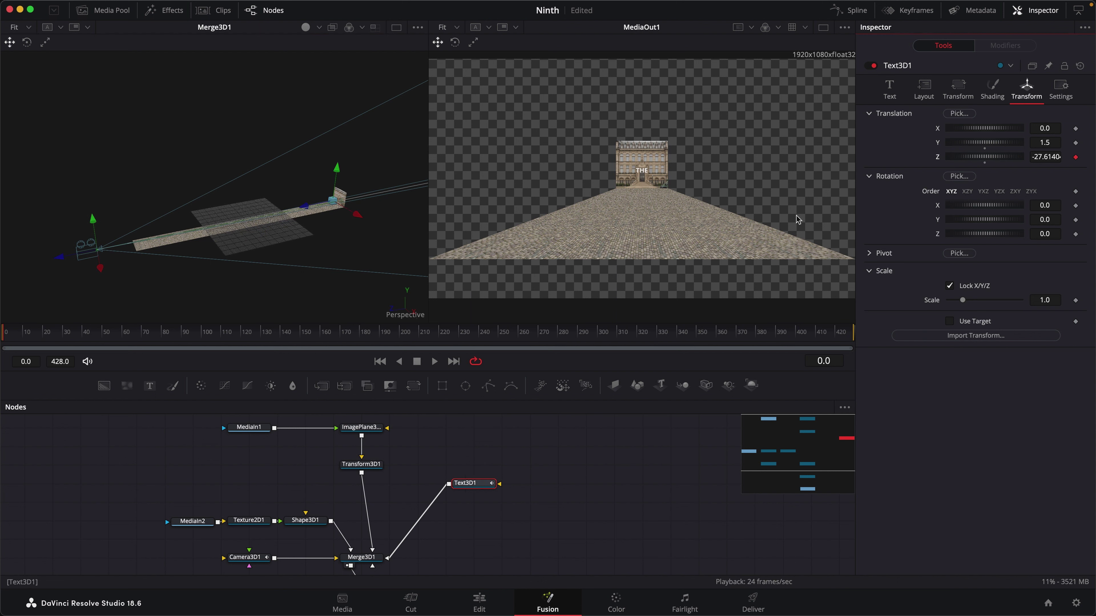
click(265, 337)
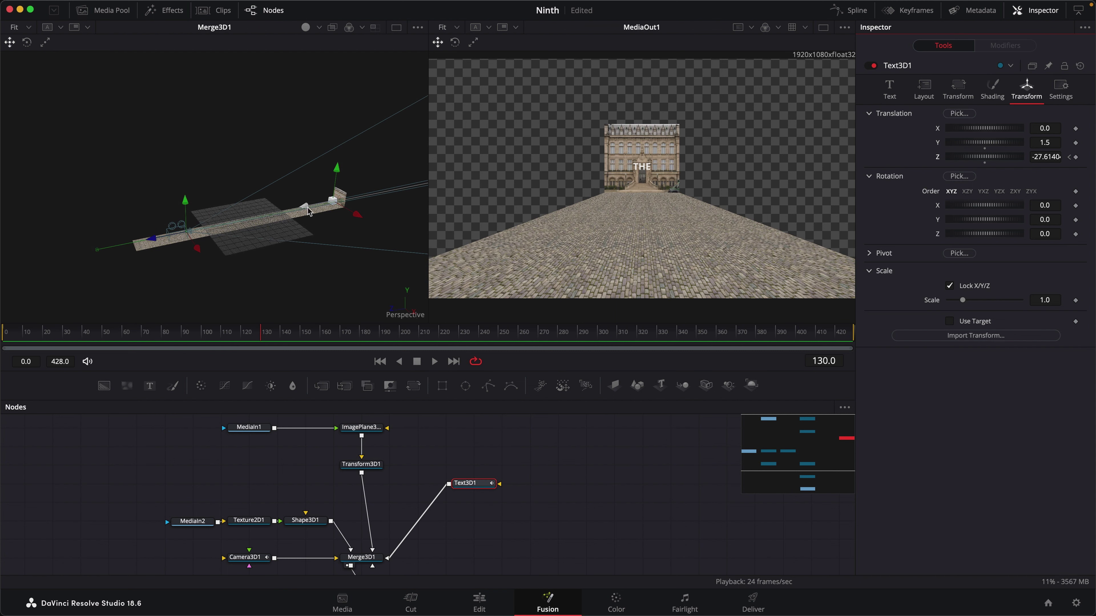
drag(306, 209, 120, 282)
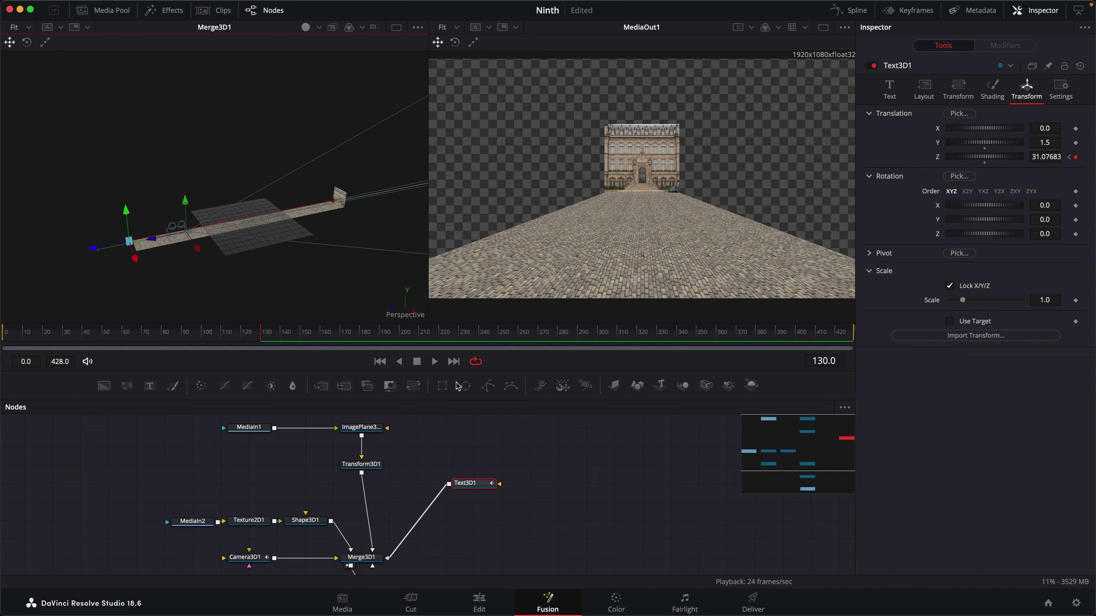
drag(257, 336, 5, 340)
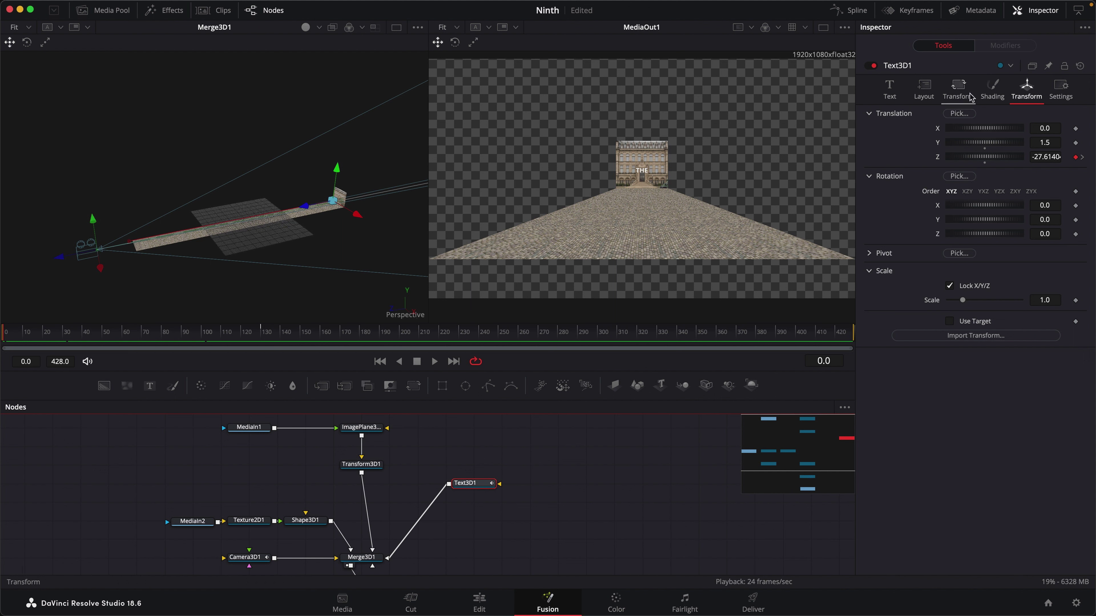
Step: Fade in Text3D1 with shading opacity keyframes of 0.0 at frame 0 and 1.0 at frame 40, and preview the fade
click(992, 89)
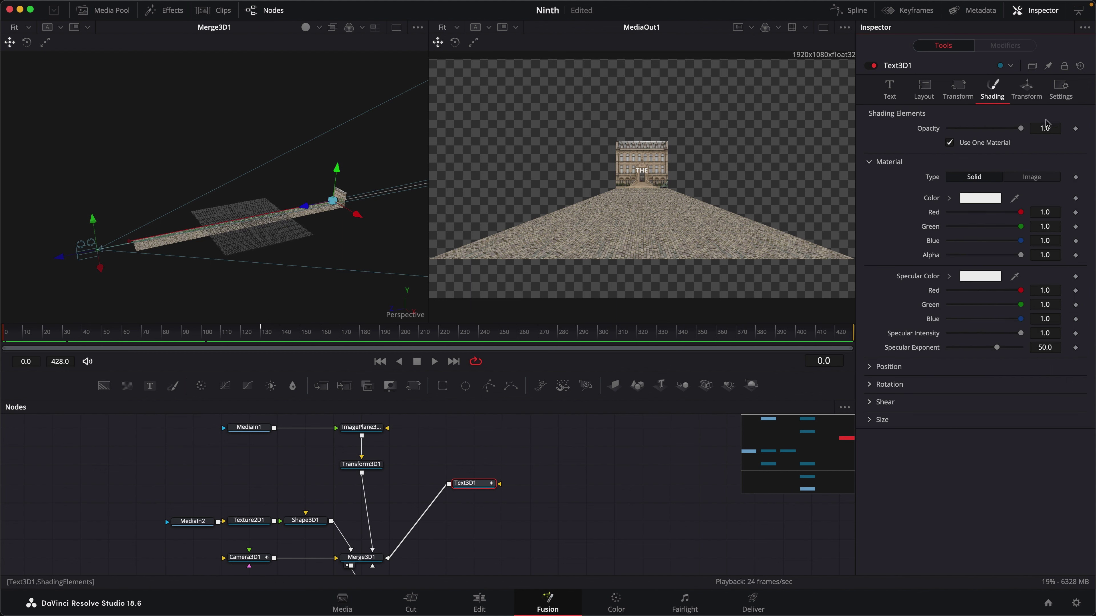
click(1076, 128)
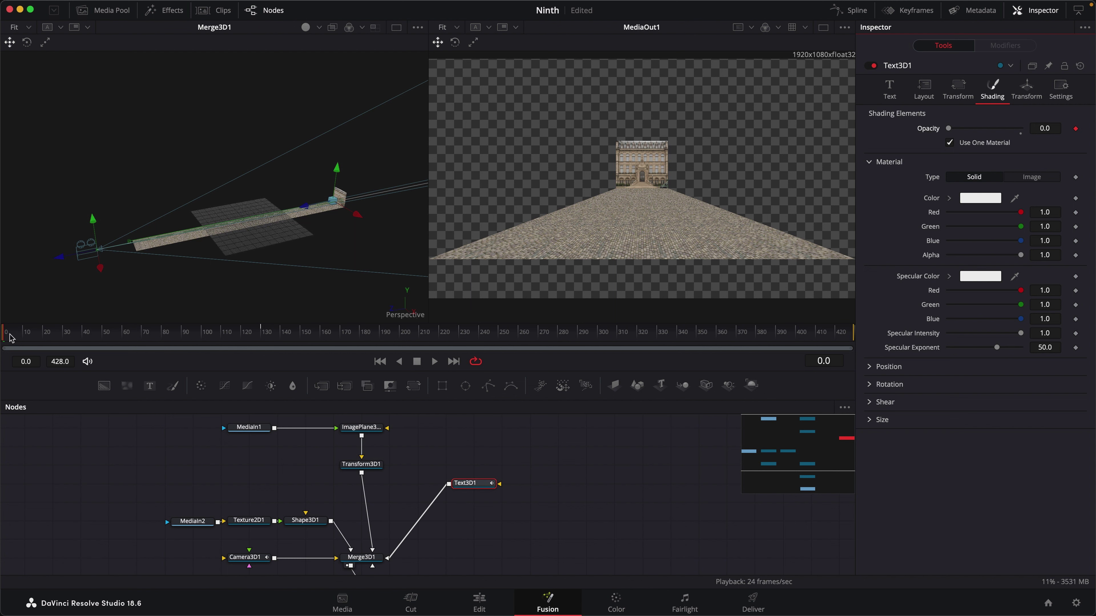
click(86, 340)
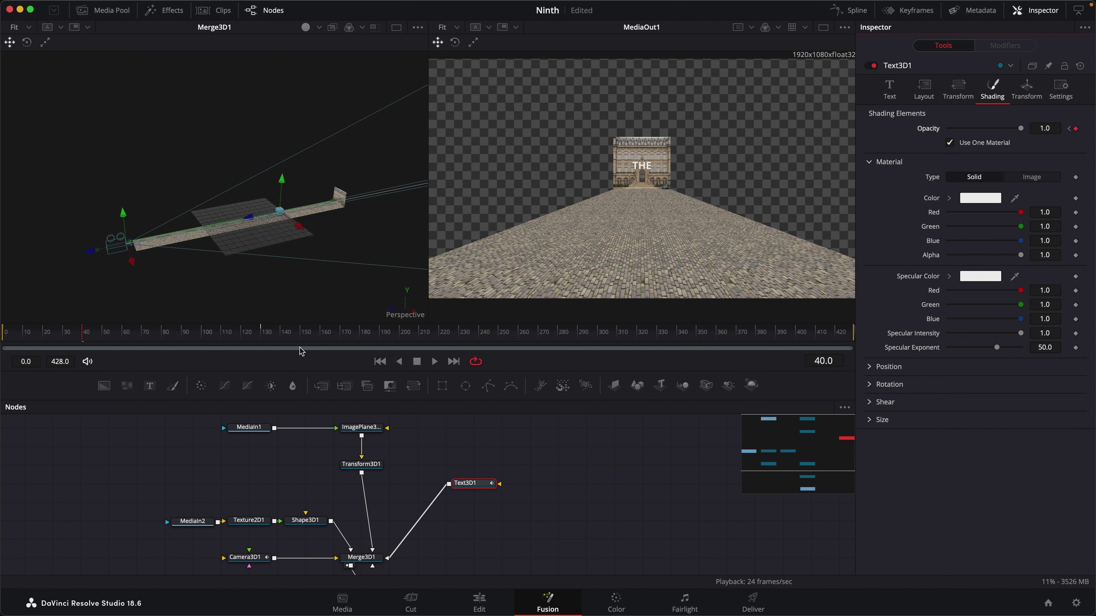
drag(82, 337, 6, 337)
drag(5, 336, 215, 352)
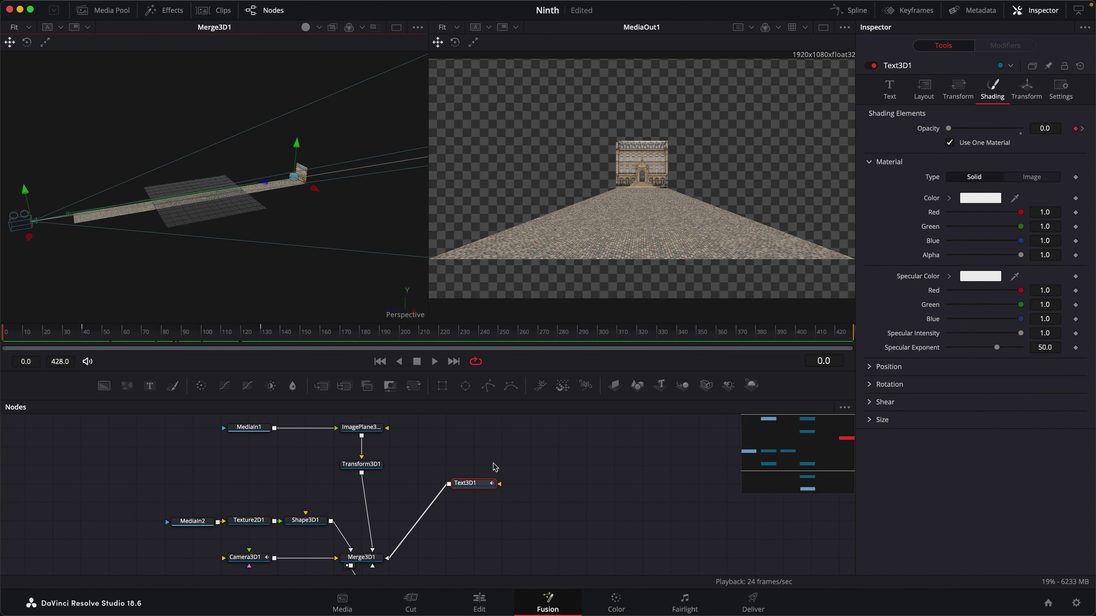
Step: Copy the Text3D1 node and paste two duplicates beside it
drag(529, 463, 415, 512)
key(super+c)
scroll(537, 503, right, 5)
scroll(537, 504, down, 2)
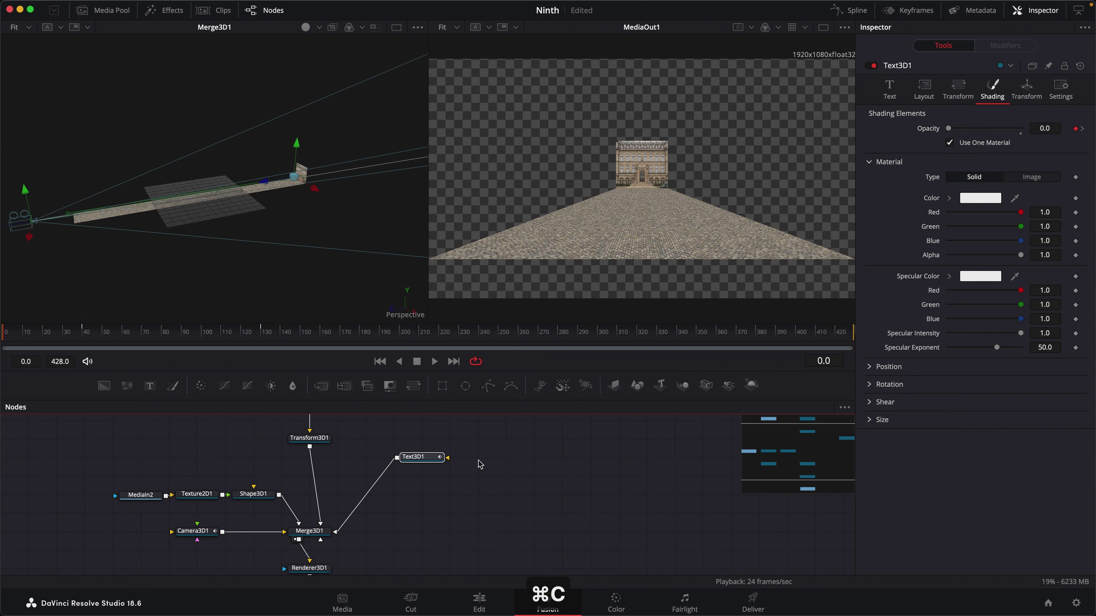
key(super+v)
click(554, 462)
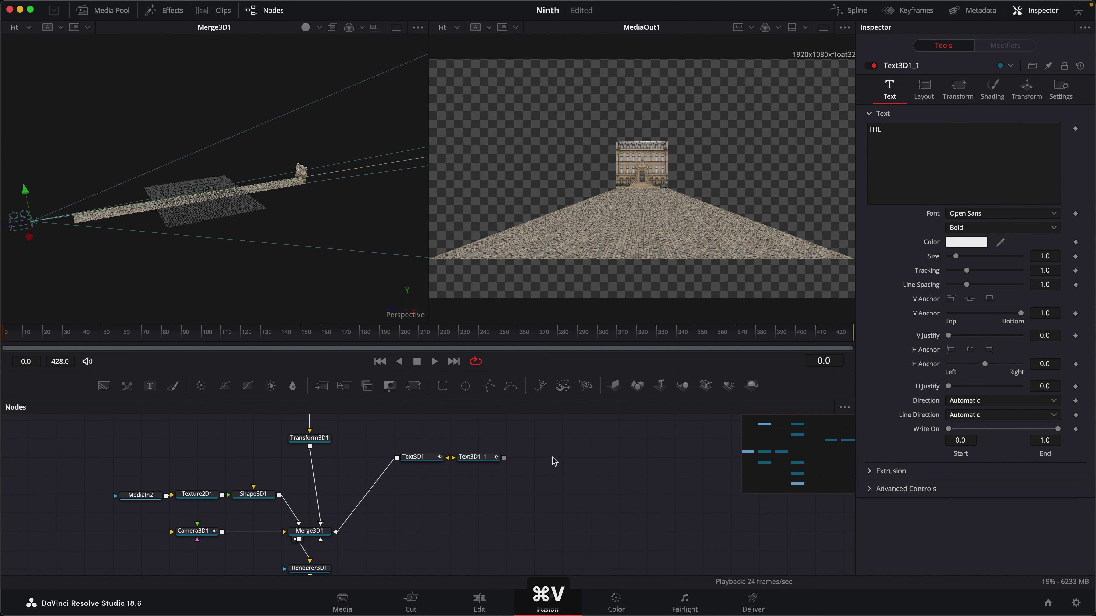
key(super+v)
Step: Set the text of Text3D1_1 to NINTH and the text of Text3D1_2 to GATE
click(478, 457)
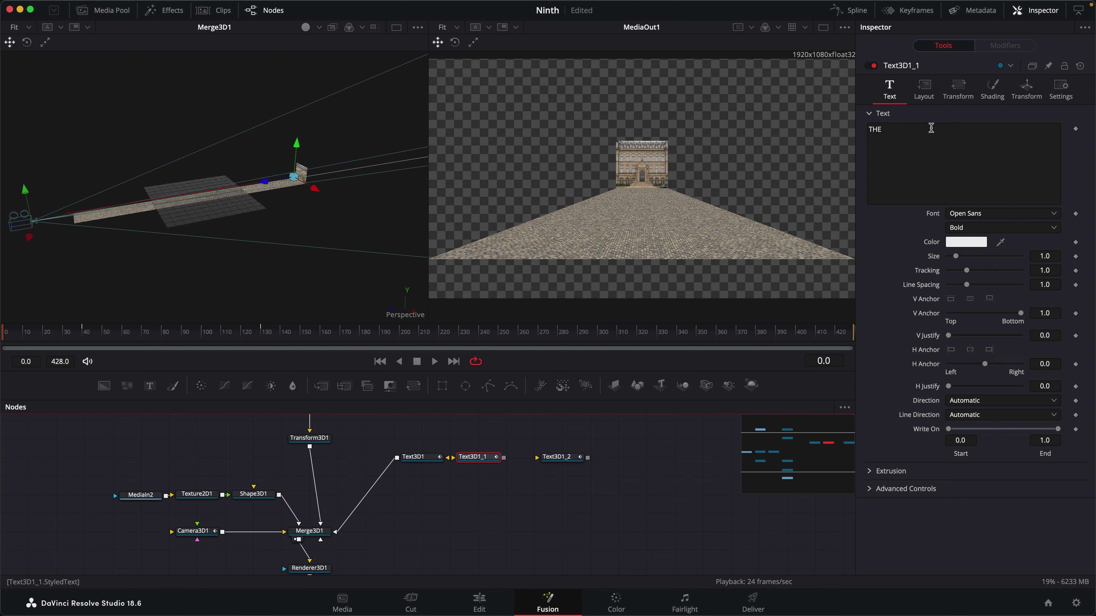
click(913, 129)
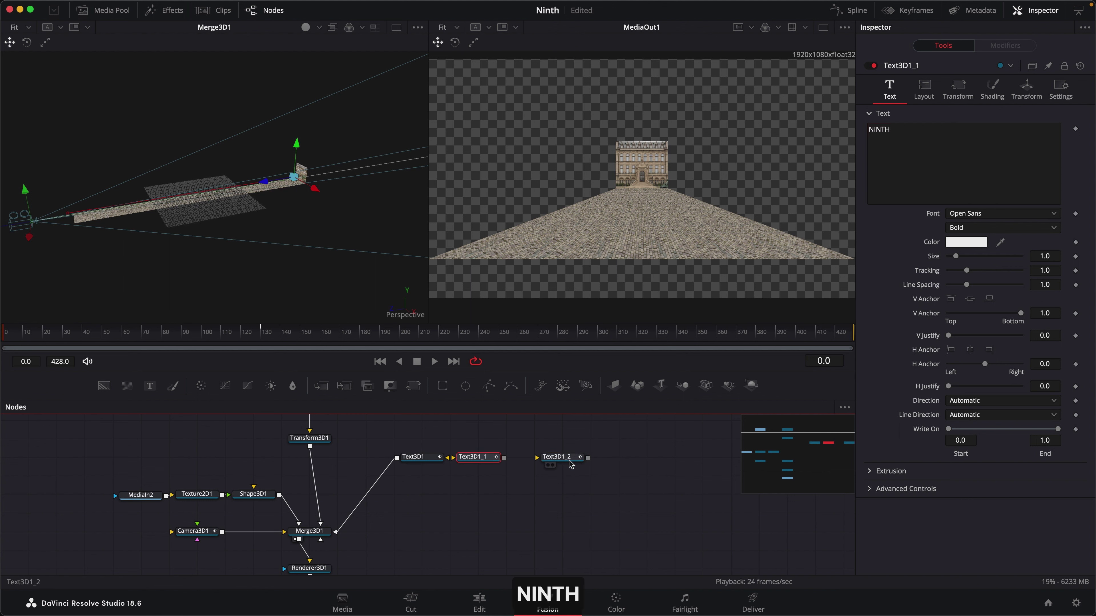
click(559, 456)
click(891, 126)
text(GATE)
click(683, 455)
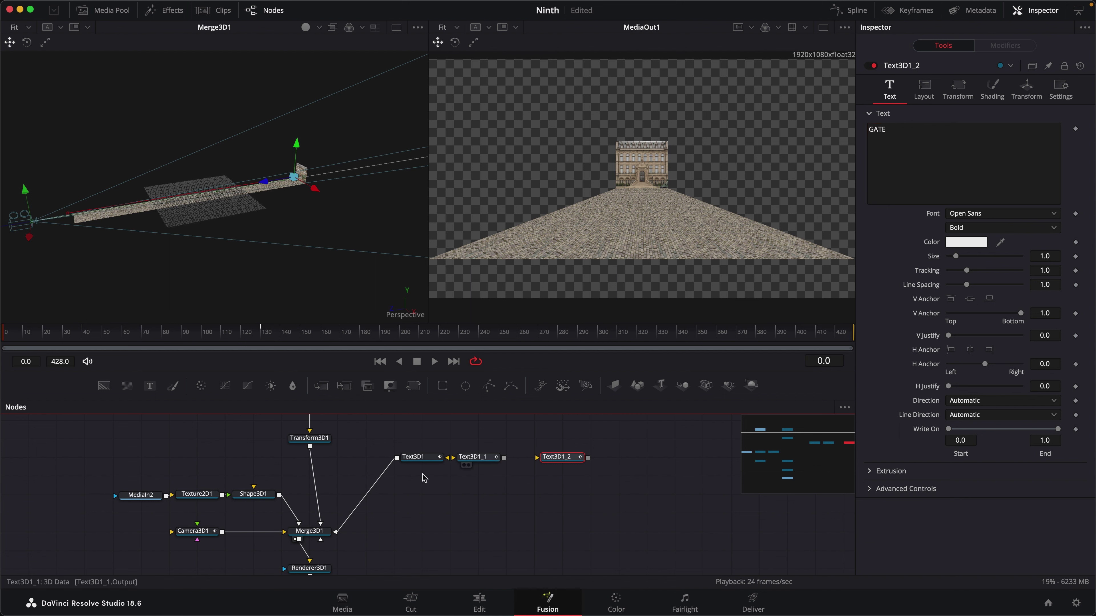
Step: Replace Text3D1's link to Merge3D1 with a new Merge 3D node that combines all three text nodes, and preview the animation
drag(341, 528, 424, 508)
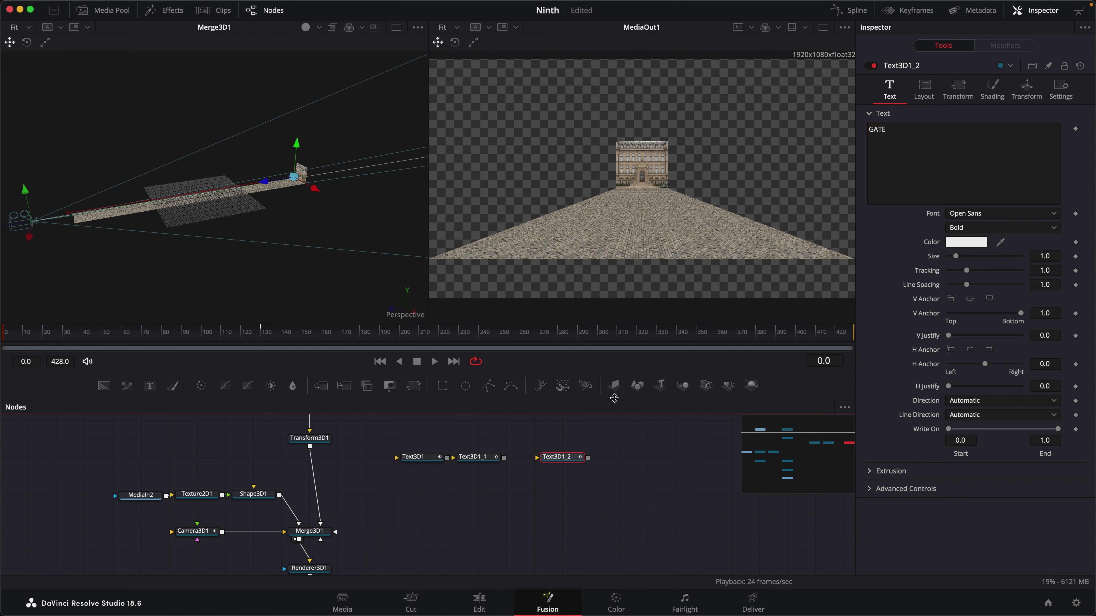
drag(682, 385, 450, 492)
drag(504, 457, 453, 494)
drag(588, 458, 318, 537)
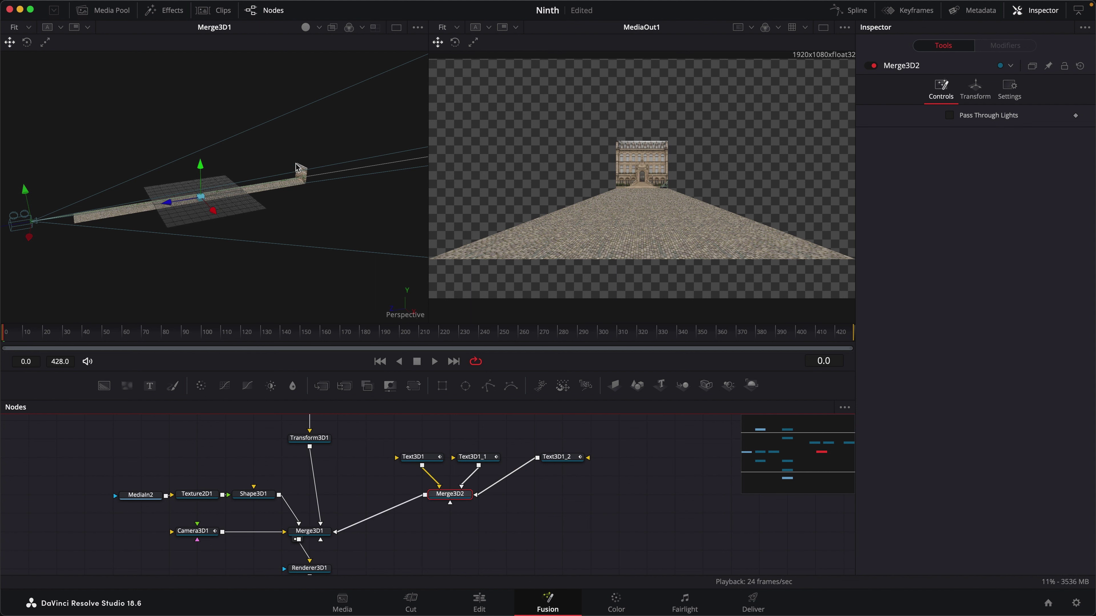
drag(16, 338, 148, 341)
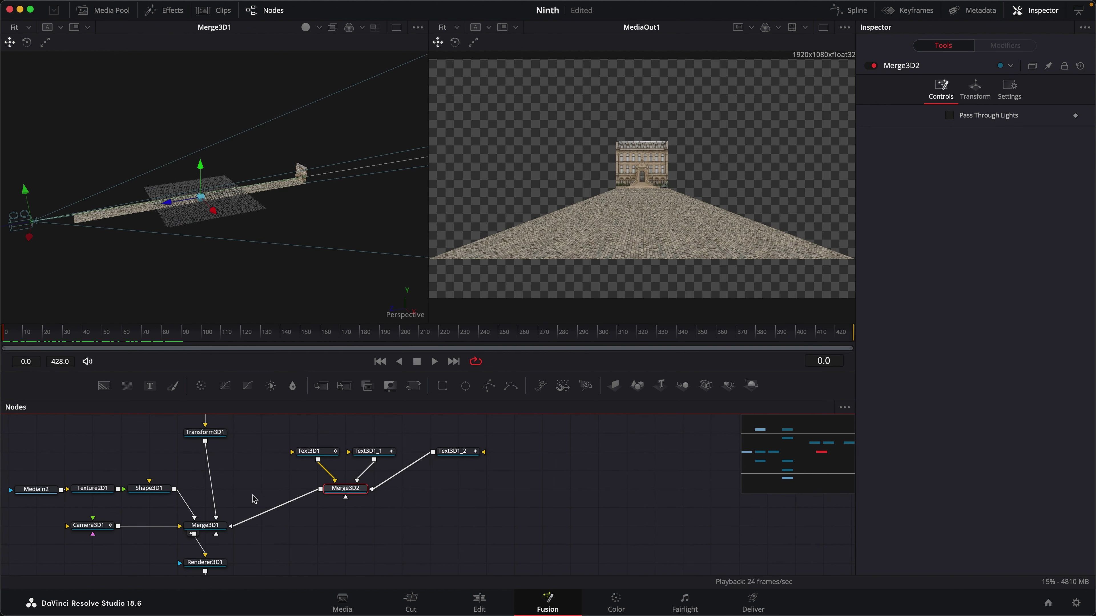
Step: Rearrange the text, merge, renderer and output nodes, with Merge3D2 in line with Merge3D1
drag(286, 532, 325, 456)
drag(250, 525, 251, 547)
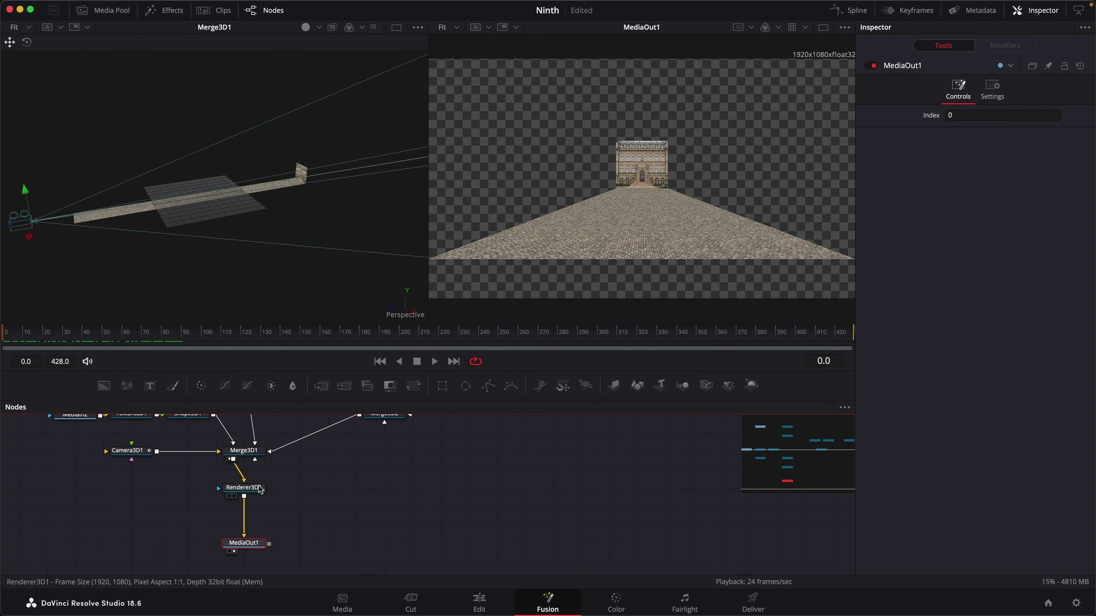
drag(256, 488, 255, 507)
drag(373, 491, 343, 560)
drag(364, 486, 337, 526)
Step: Show only the three text nodes in the Keyframes editor and fit their full duration in view
drag(530, 427, 252, 491)
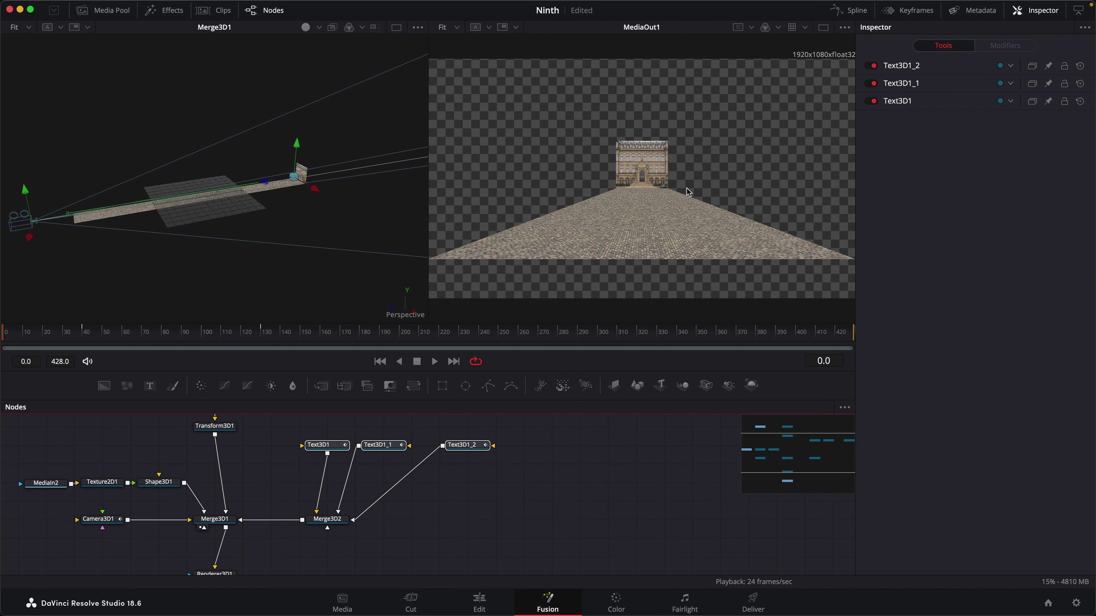
click(918, 12)
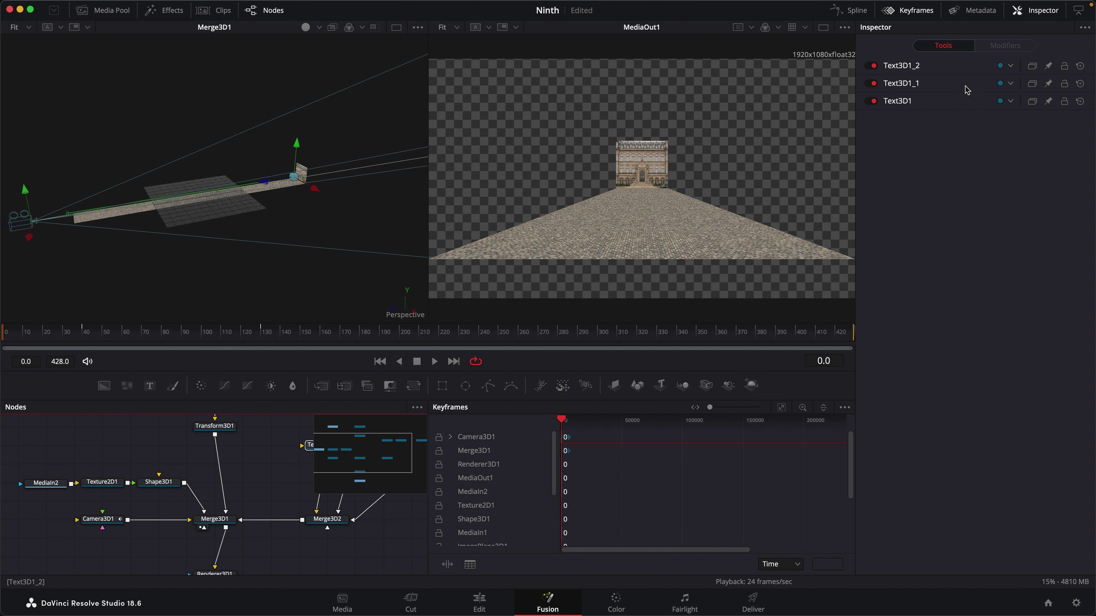
click(844, 408)
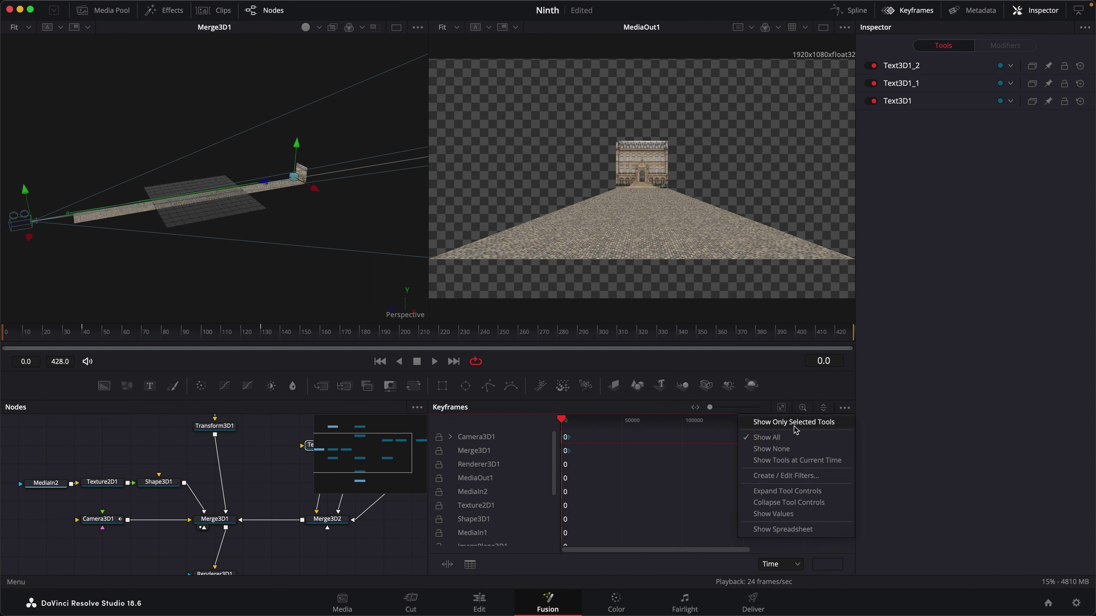
click(805, 423)
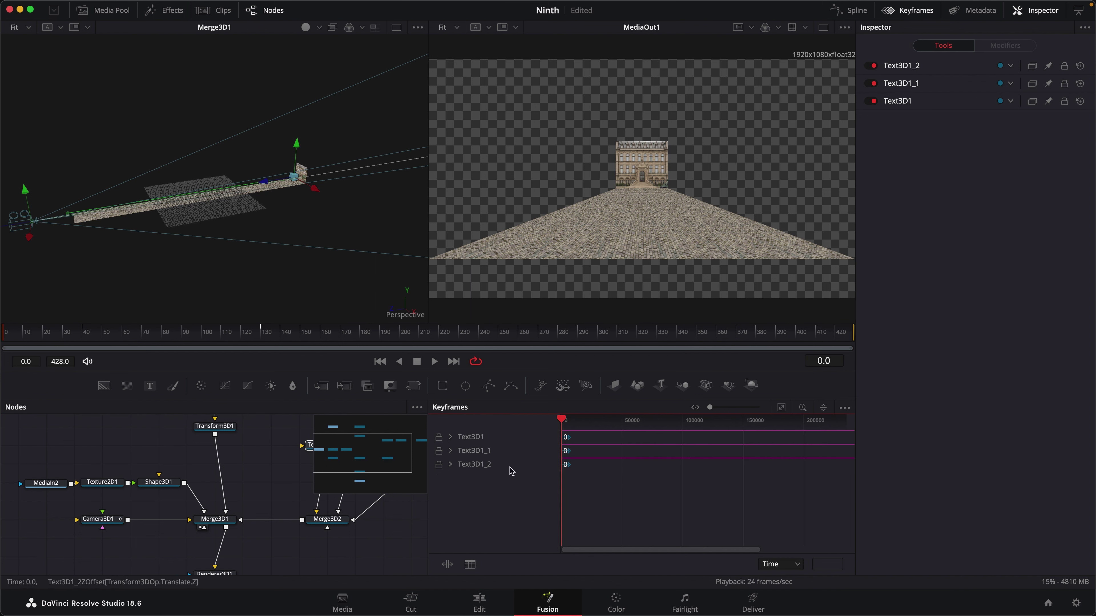
click(782, 408)
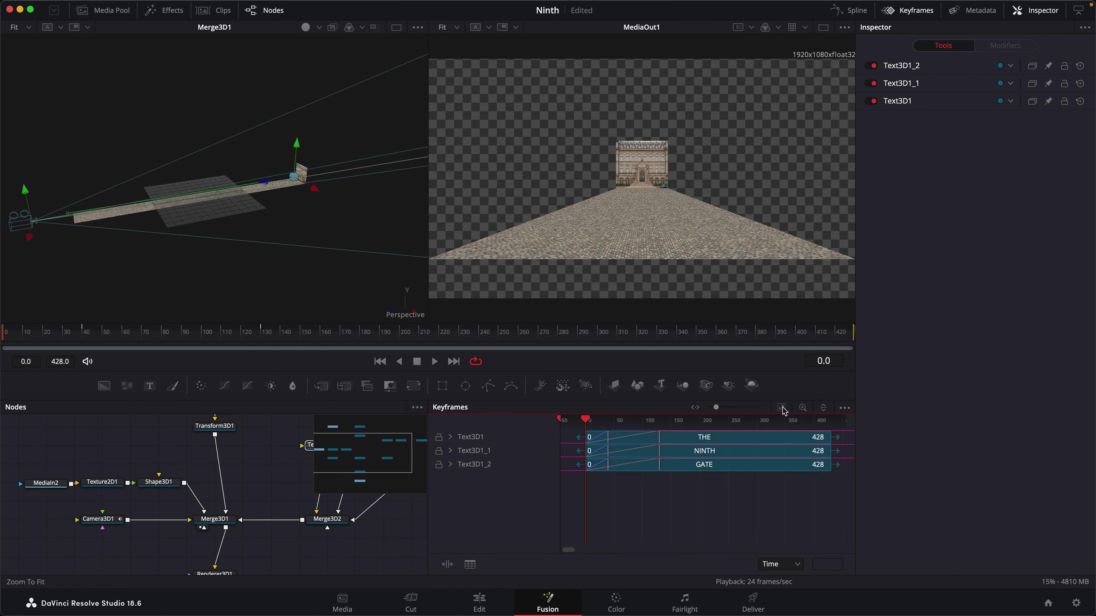
Step: Expand the Z Offset and Opacity tracks of all three text nodes and enlarge the Keyframes editor to show them
click(450, 437)
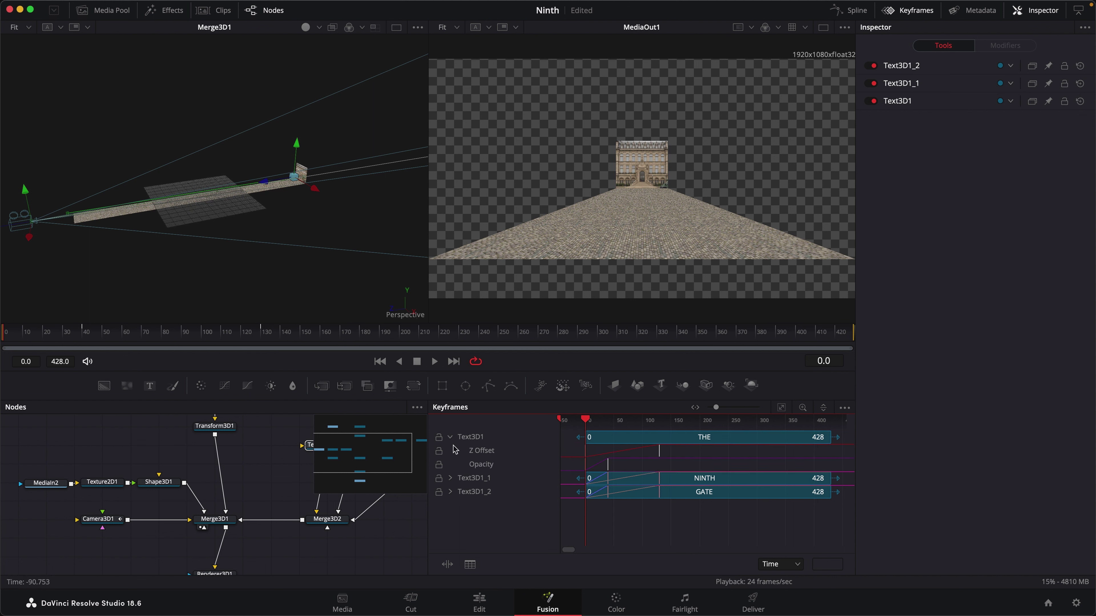
click(452, 479)
click(452, 520)
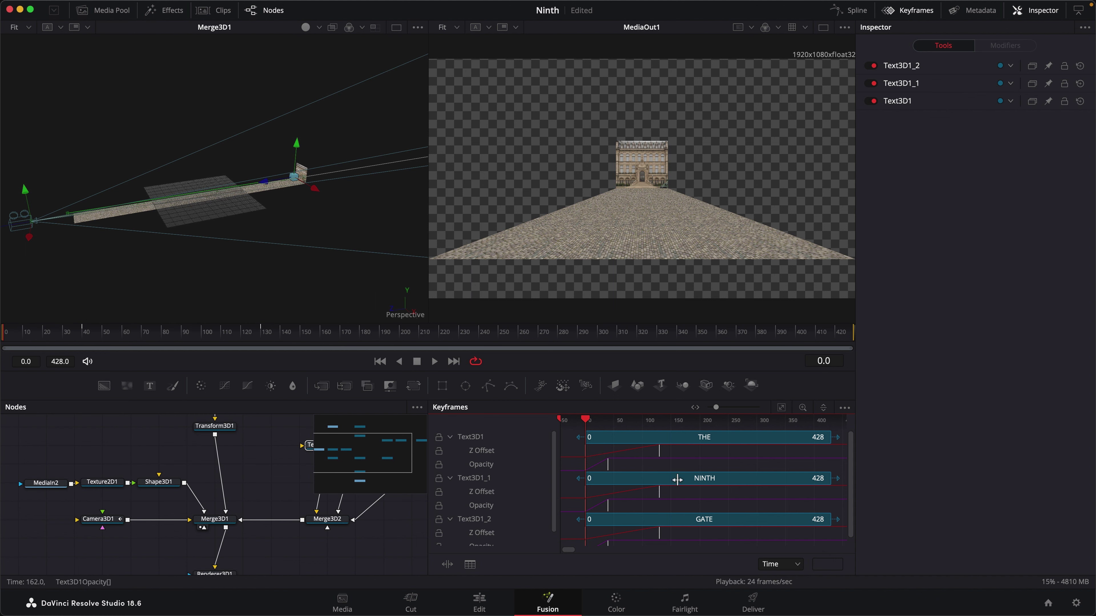
drag(347, 448, 368, 446)
drag(638, 400, 632, 366)
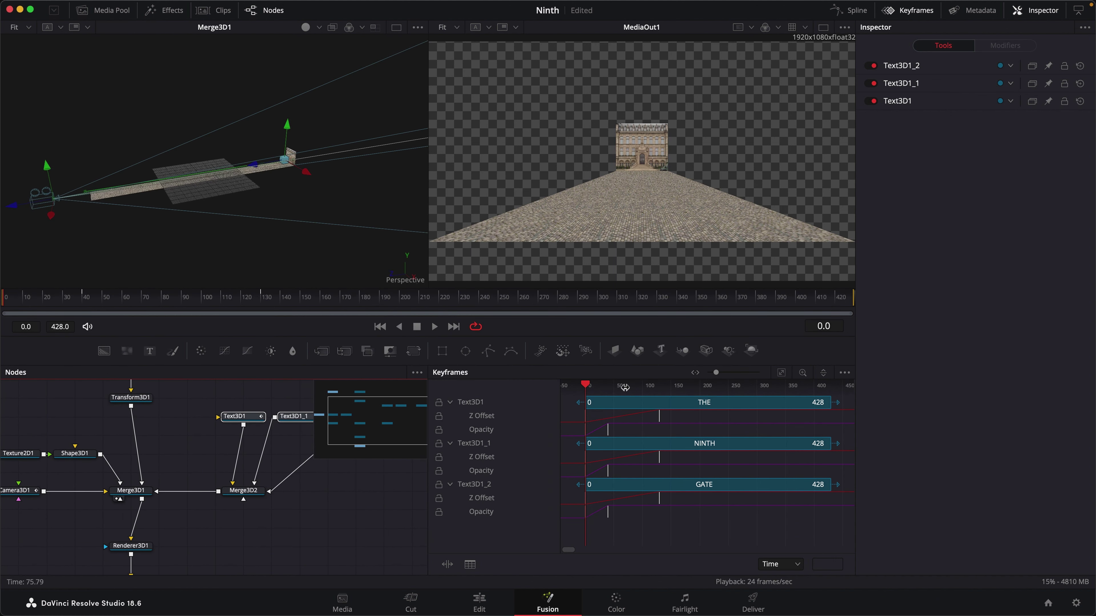
Step: Shift the Z Offset and Opacity keyframes of Text3D1_1 (NINTH) so that its animation starts at frame 90
drag(7, 298, 162, 302)
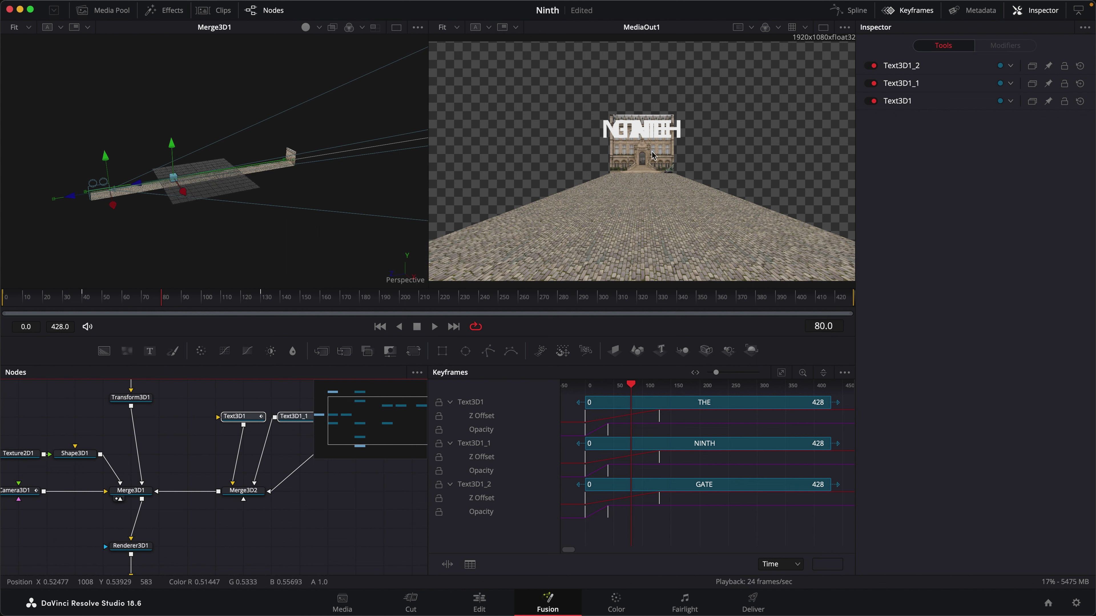
click(185, 303)
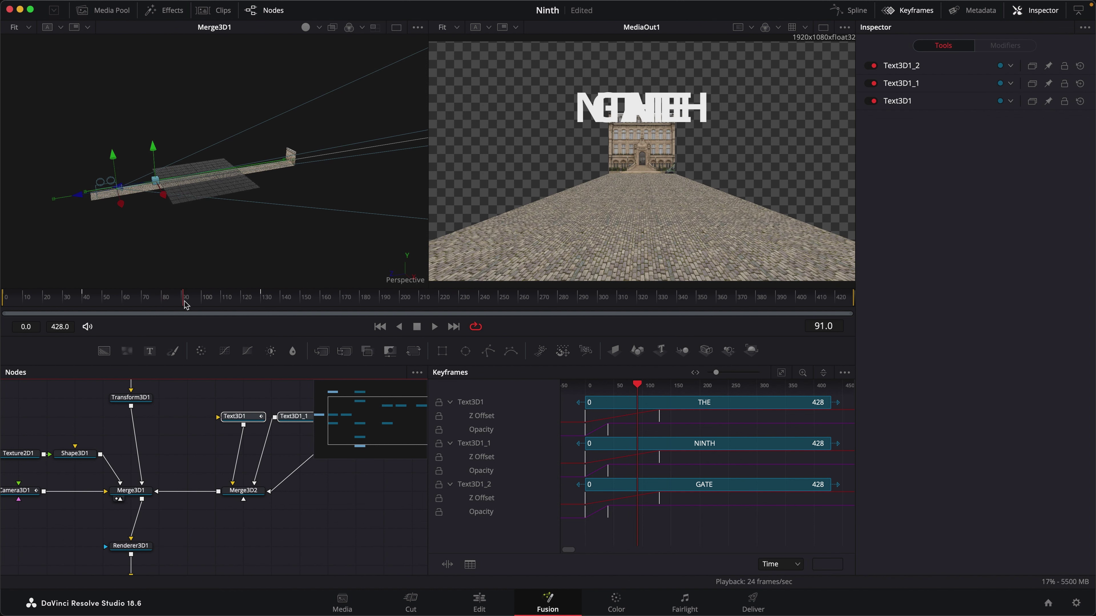
key(Left)
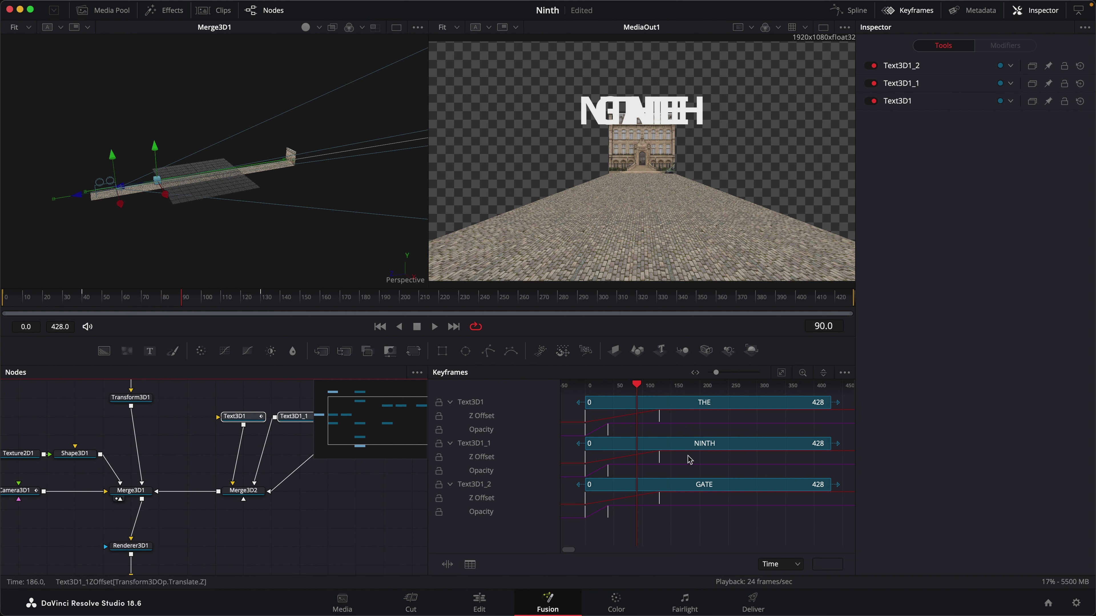
mouse_move(629, 469)
mouse_down()
mouse_move(576, 482)
mouse_move(604, 460)
mouse_move(641, 463)
mouse_up()
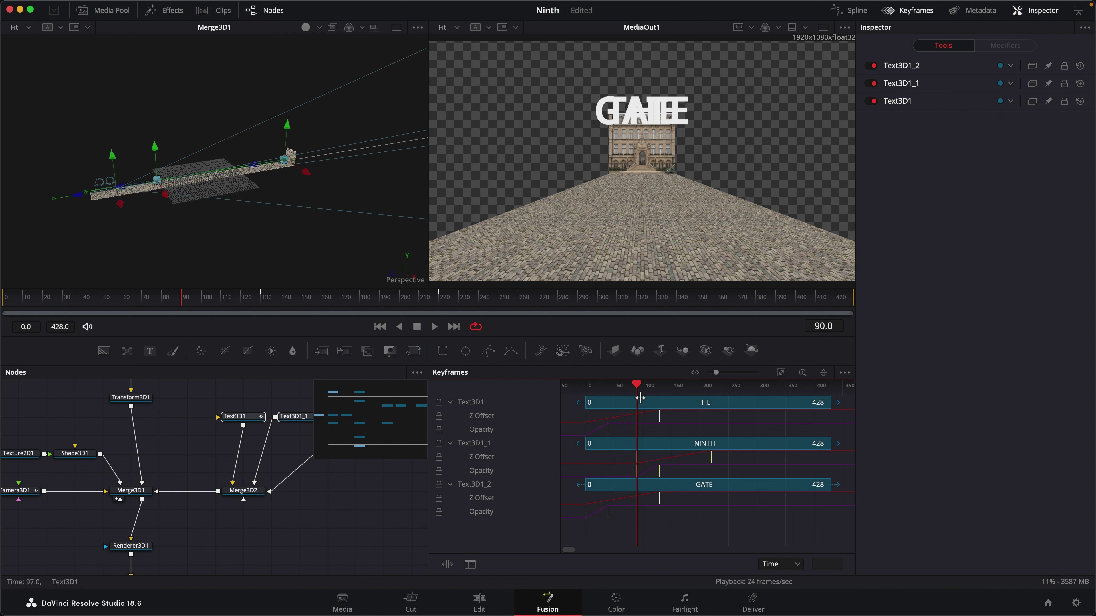
drag(177, 305, 184, 327)
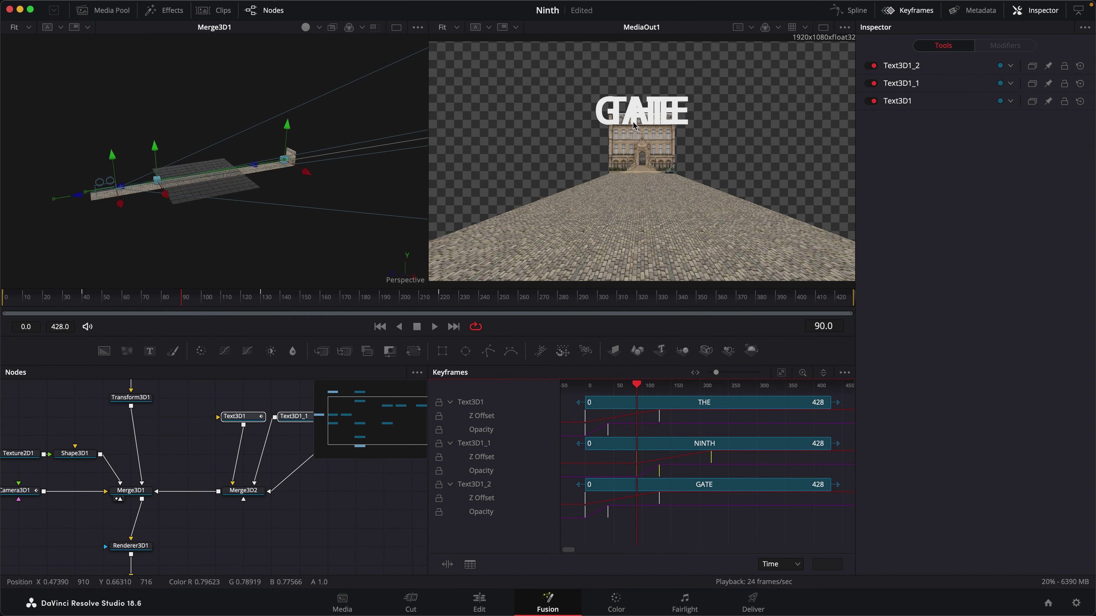
Step: Shift the Z Offset and Opacity keyframes of Text3D1_2 (GATE) so that its animation starts at frame 160
drag(174, 308, 321, 318)
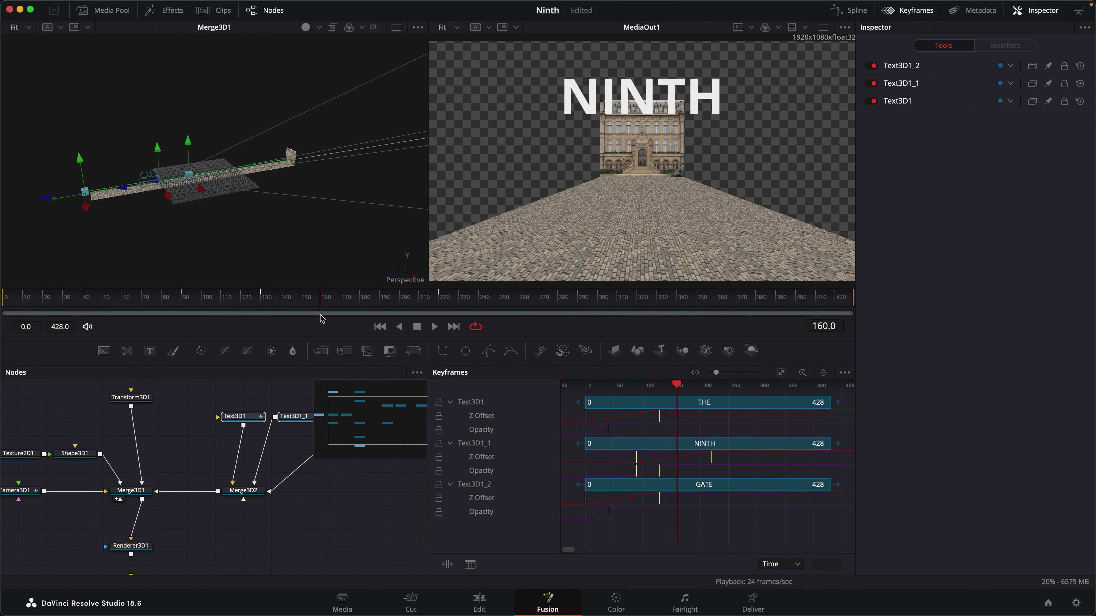
drag(689, 496, 679, 520)
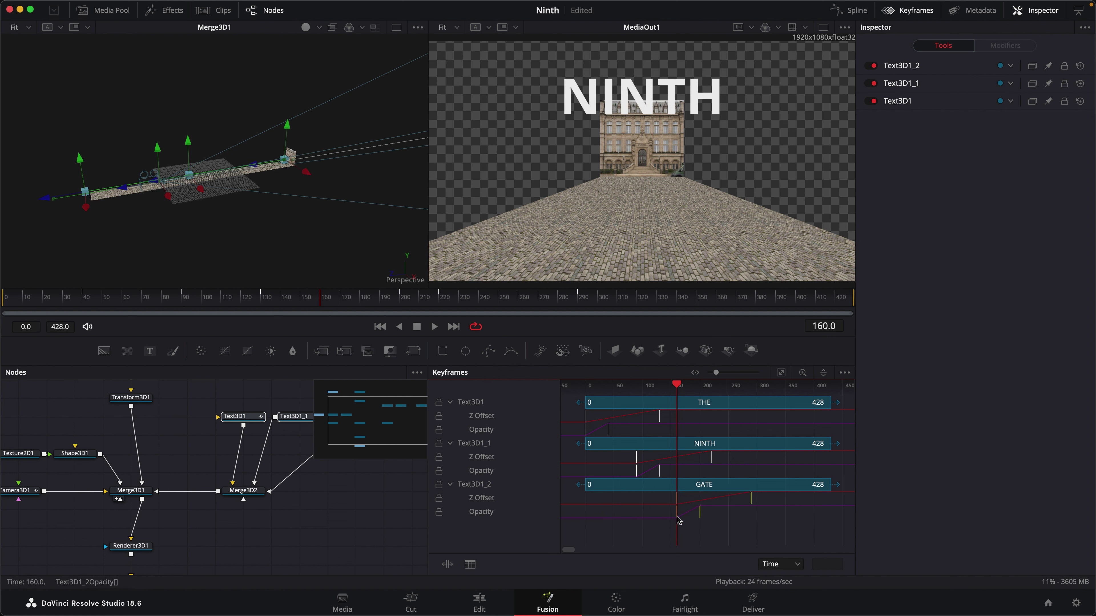
drag(321, 302, 28, 303)
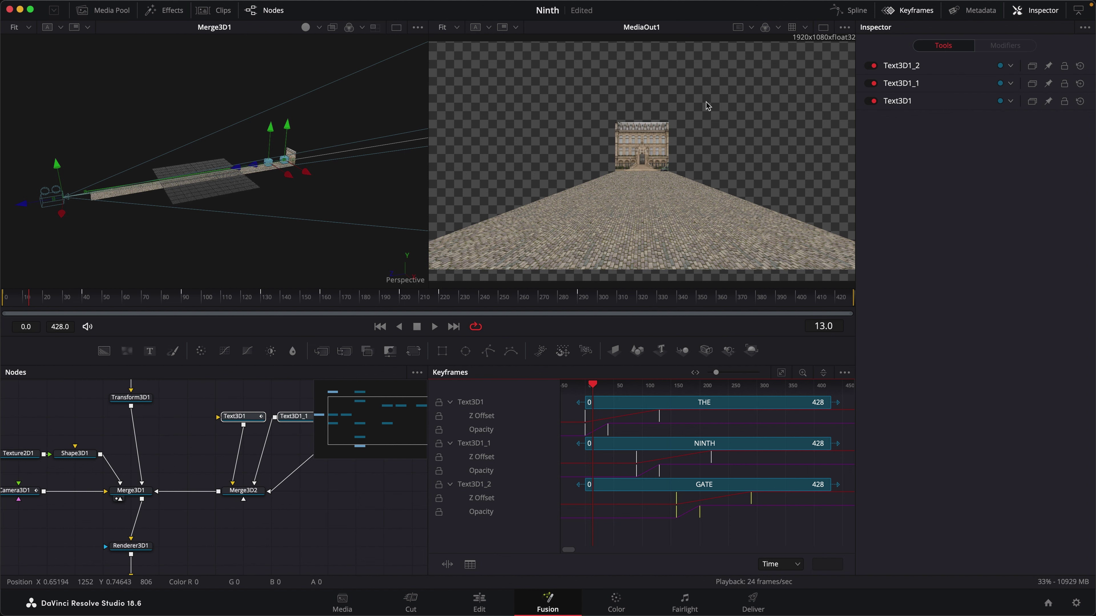
Step: Hide the Keyframes editor and add a SpotLight node above the text nodes
drag(345, 534, 332, 513)
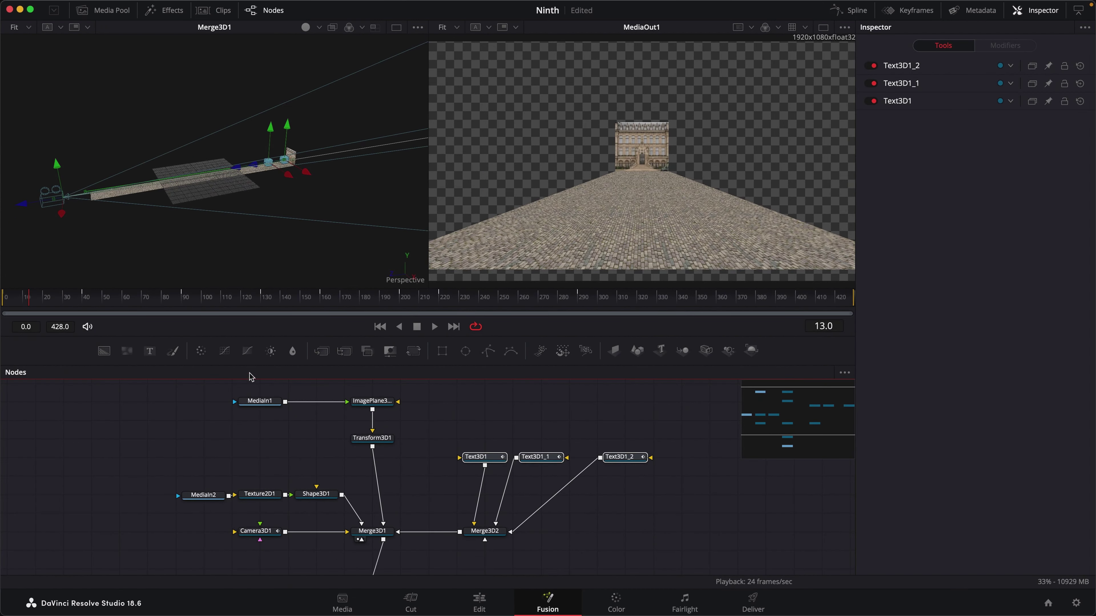
drag(728, 351, 458, 402)
drag(513, 466, 482, 460)
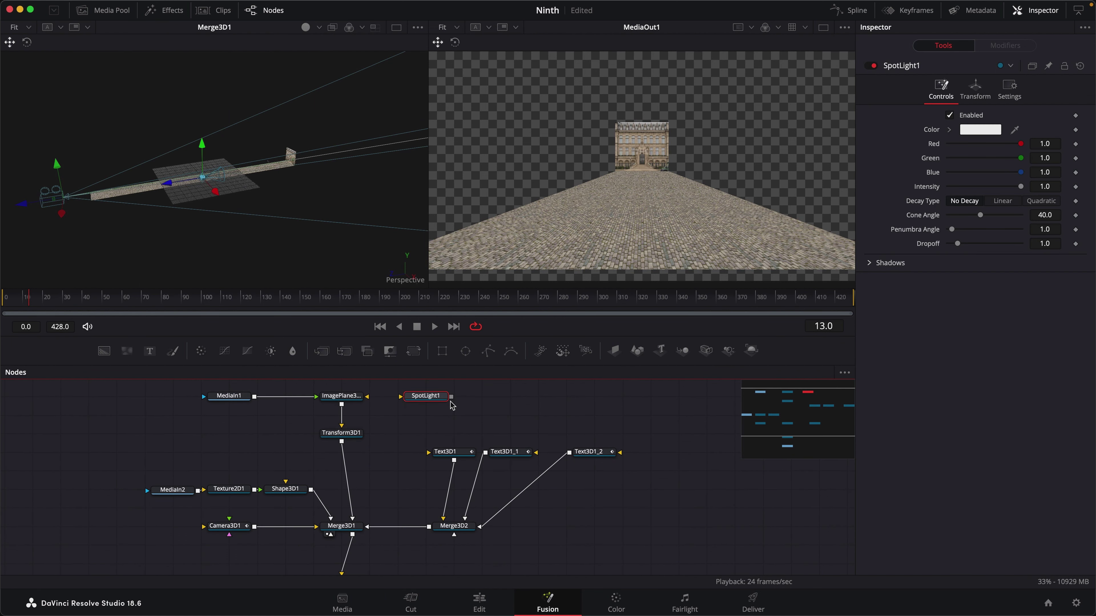
Step: Add a new Merge3D node, connect SpotLight1 into it and its output into Merge3D1, and arrange it below the light
drag(683, 350, 357, 520)
drag(484, 475, 482, 521)
drag(463, 425, 482, 444)
drag(543, 522, 504, 460)
drag(595, 426, 382, 527)
drag(412, 512, 468, 512)
drag(413, 408, 196, 484)
drag(366, 470, 367, 414)
scroll(371, 417, right, 3)
drag(439, 425, 439, 444)
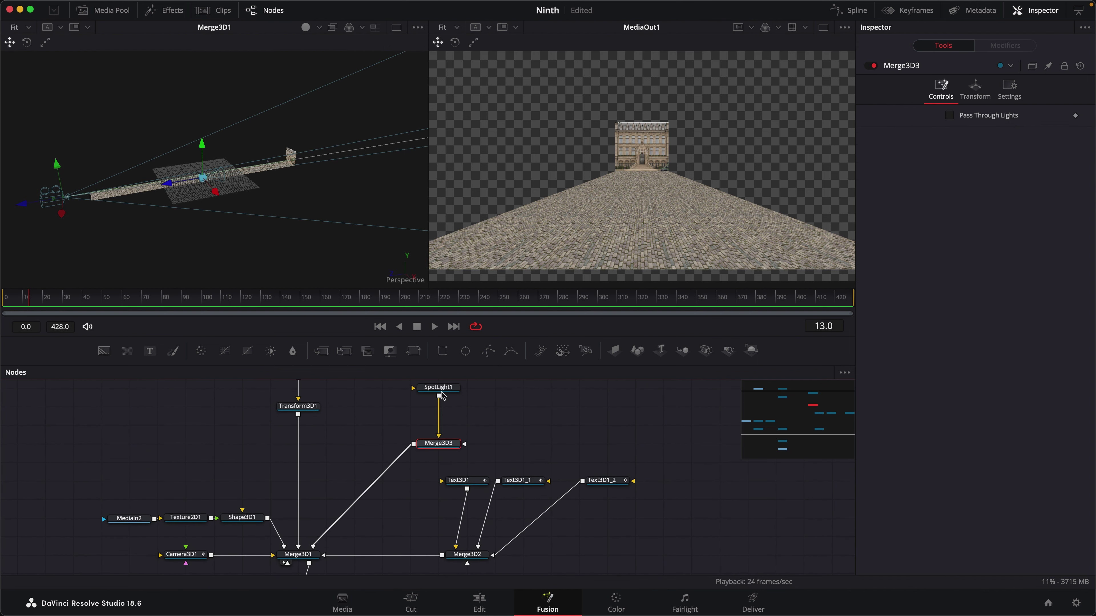
Step: Rotate SpotLight1 to -90 on X and raise it above the street to a Y translation of about 4.9
click(451, 390)
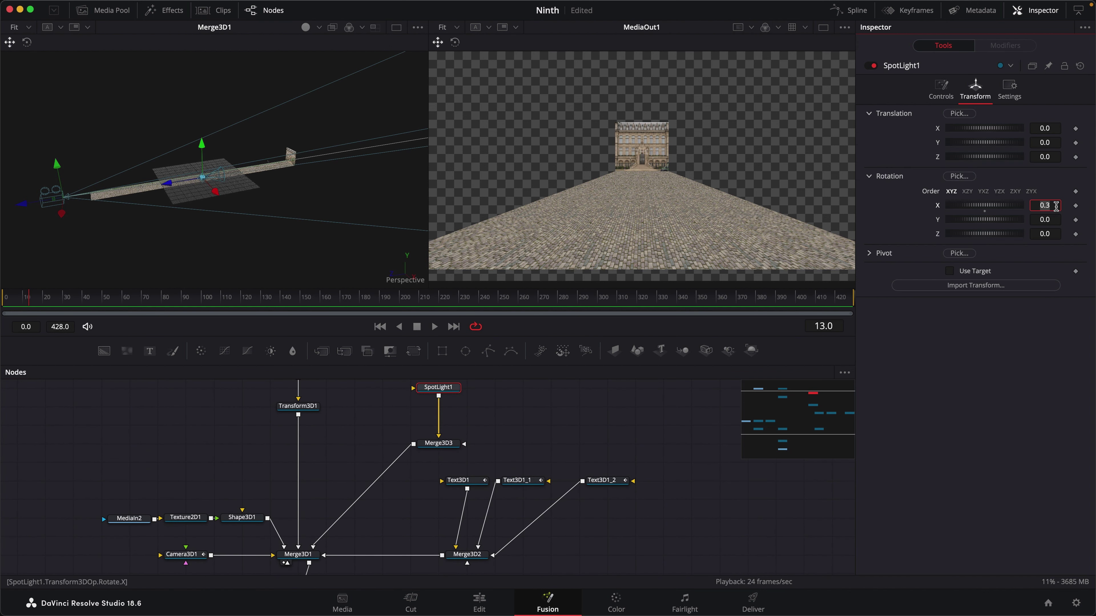
text(-90)
key(Return)
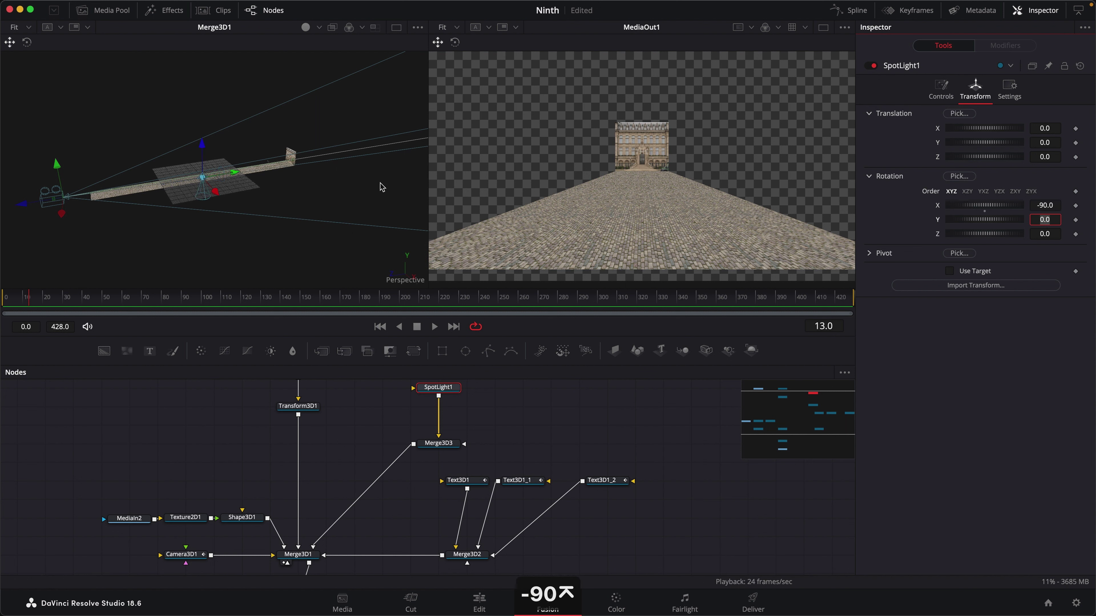
drag(205, 151, 204, 135)
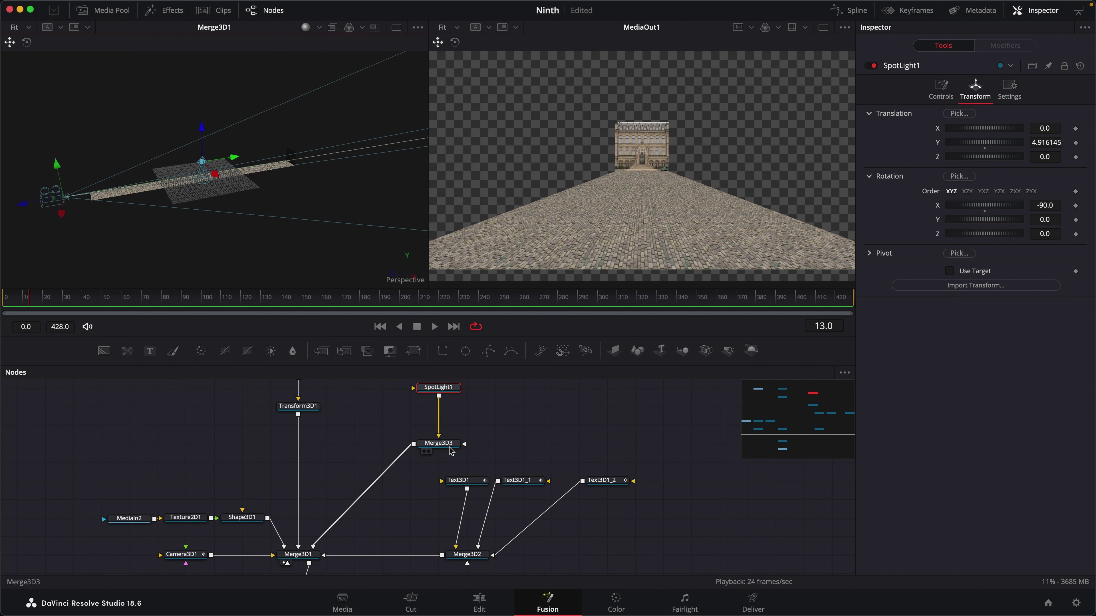
Step: Turn on Pass Through Lights for Merge3D3 and enable lighting in Renderer3D1
click(440, 448)
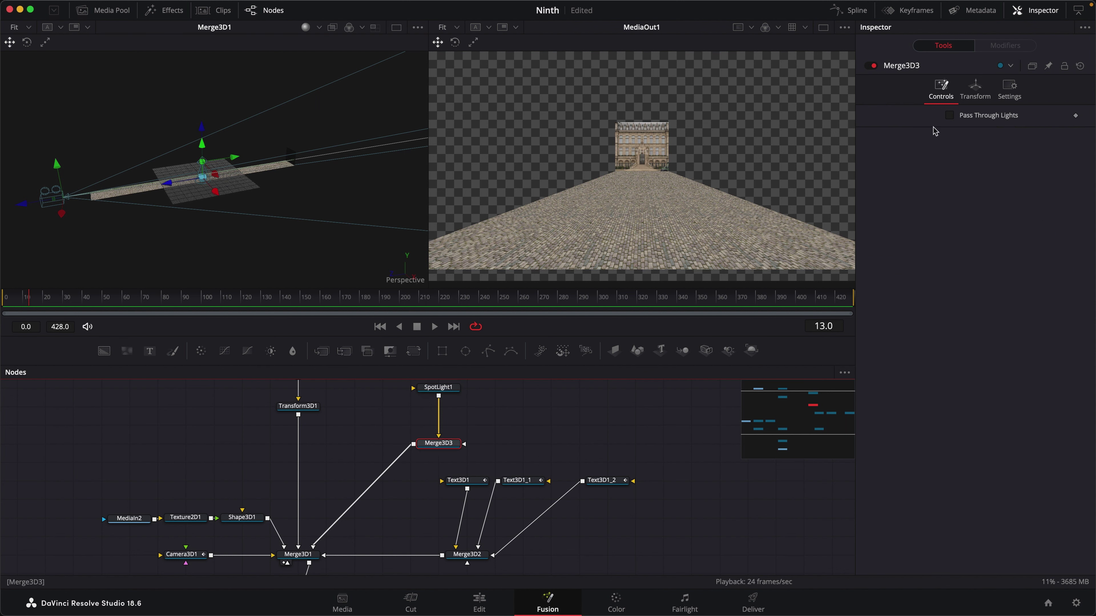
click(950, 116)
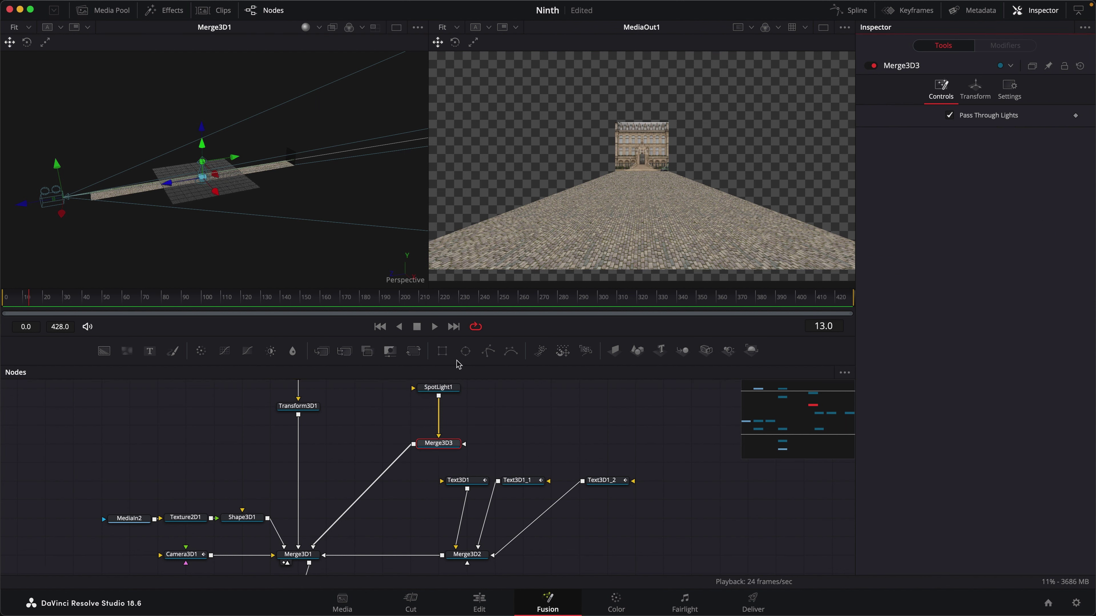
scroll(448, 502, down, 3)
click(306, 547)
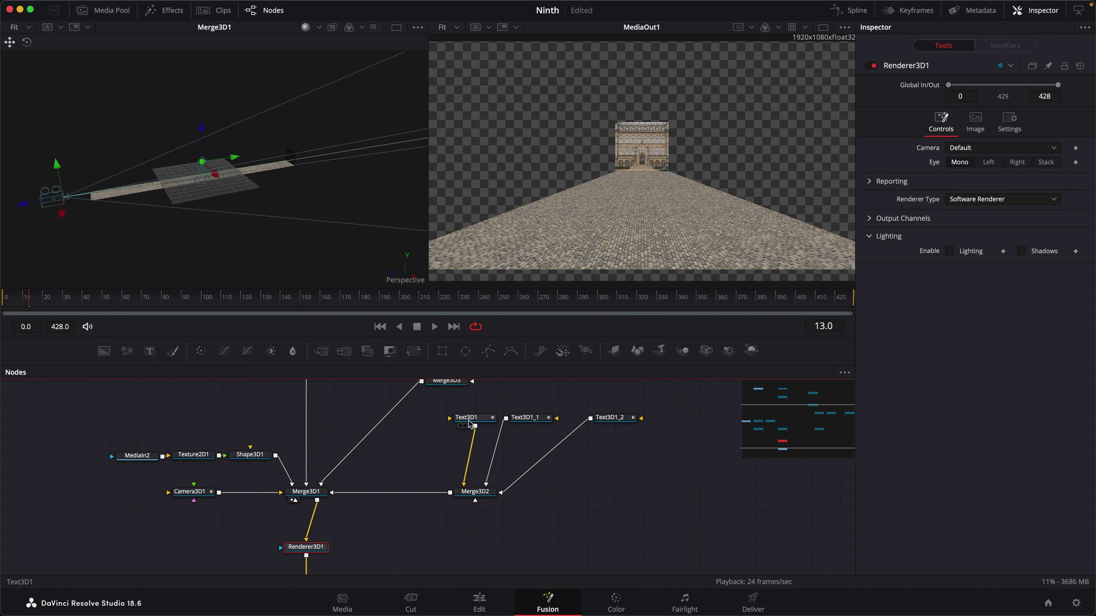
click(446, 381)
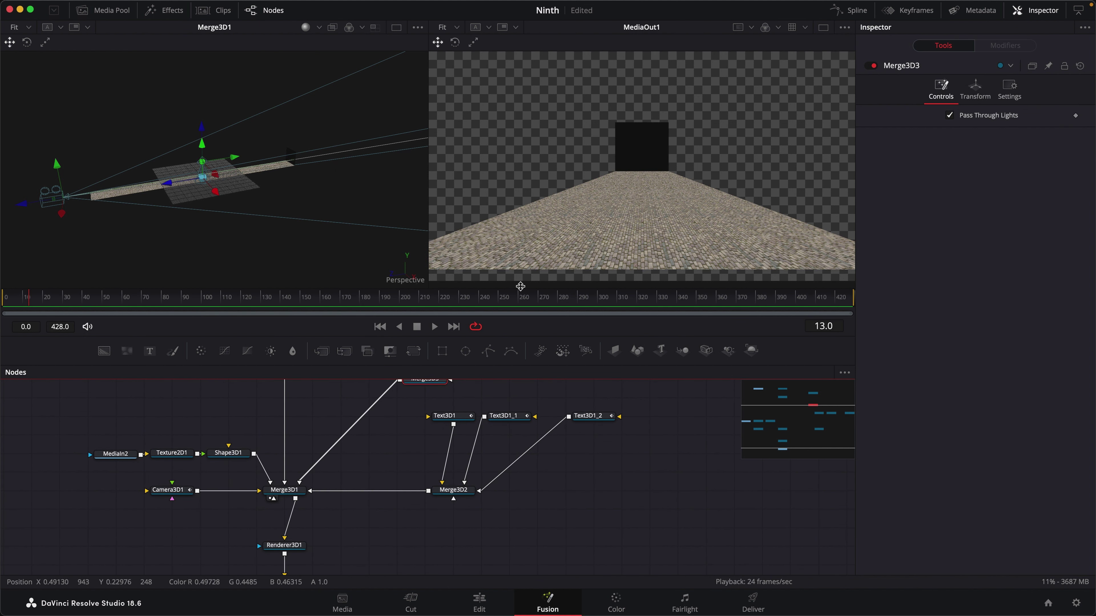
Step: Move MediaIn2 and Texture2D1 away from Shape3D1 and insert a Blinn material between Texture2D1 and Shape3D1
drag(195, 421, 86, 480)
drag(163, 461, 79, 461)
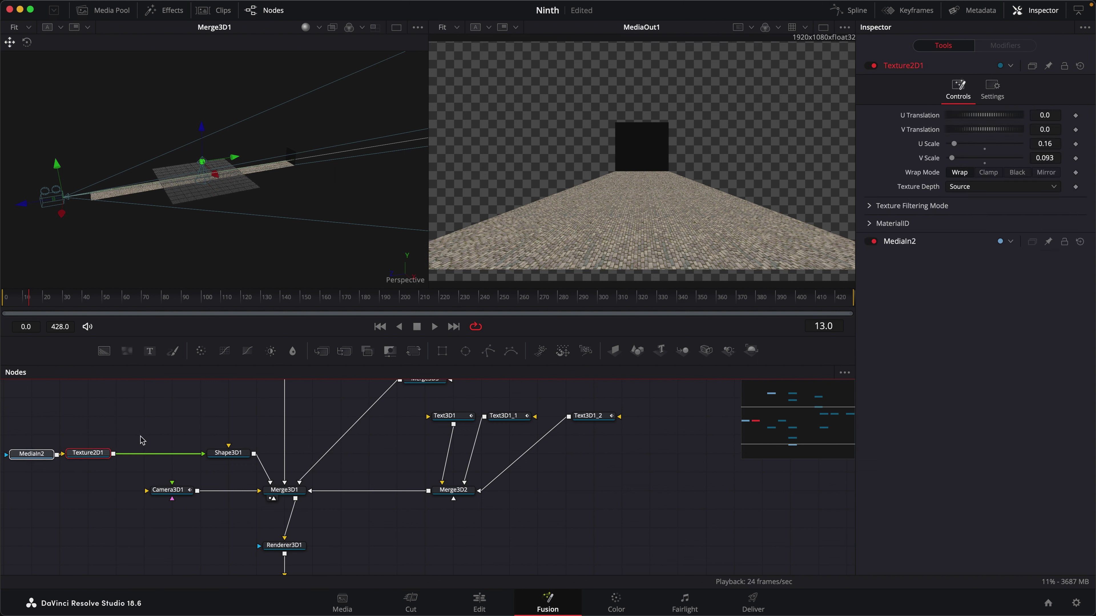
click(92, 459)
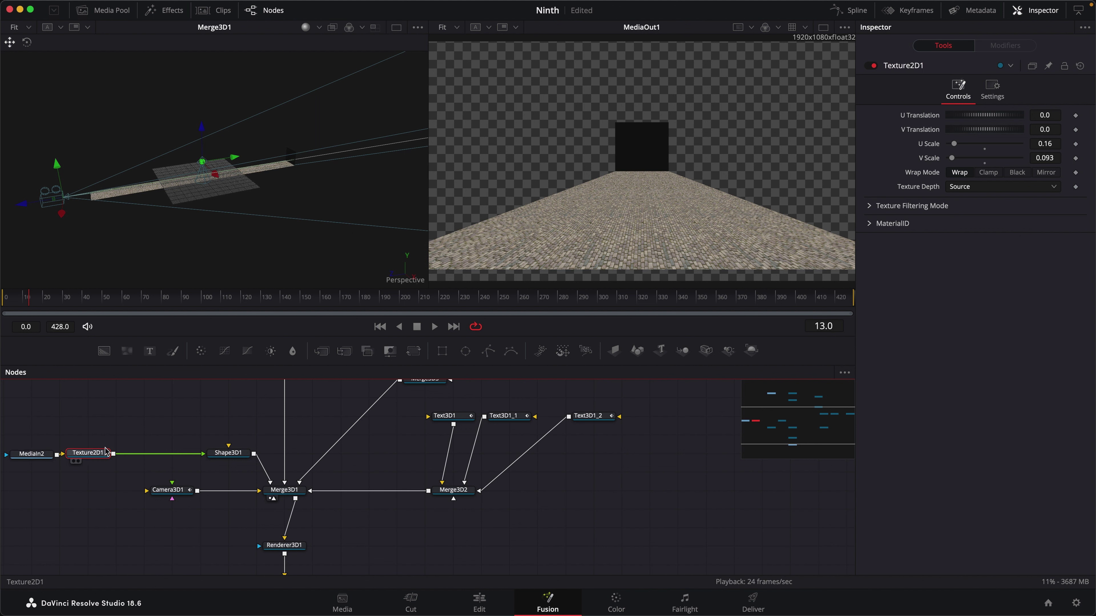
key(shift+space)
text(blin)
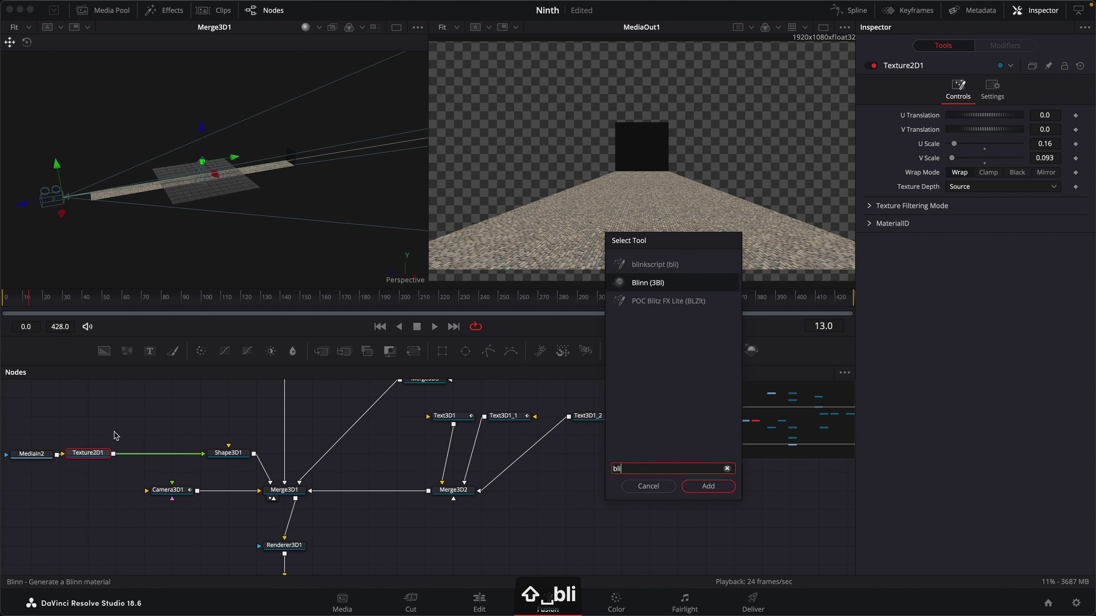
click(711, 491)
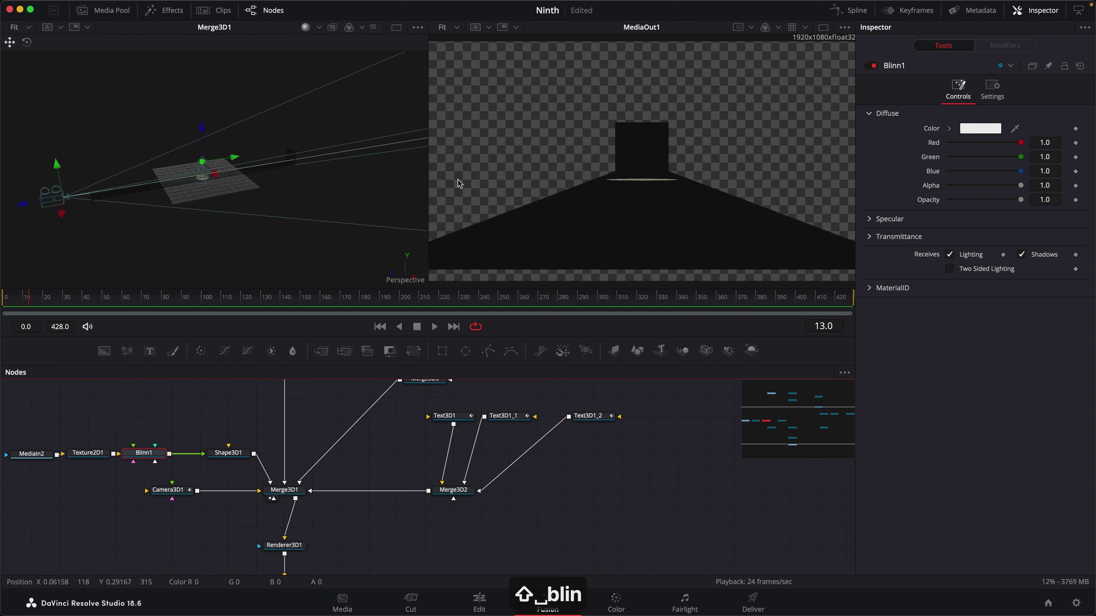
Step: Move SpotLight1 toward the camera to a Z translation of about 26.9 and give it the saved darker tan swatch color
drag(230, 160, 138, 186)
click(102, 184)
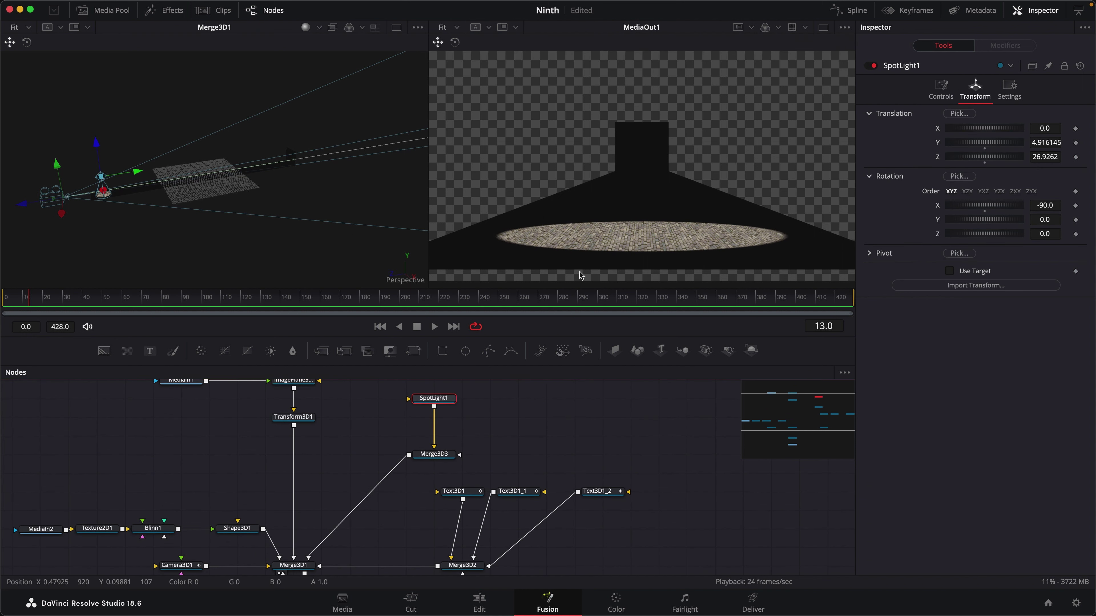
click(942, 89)
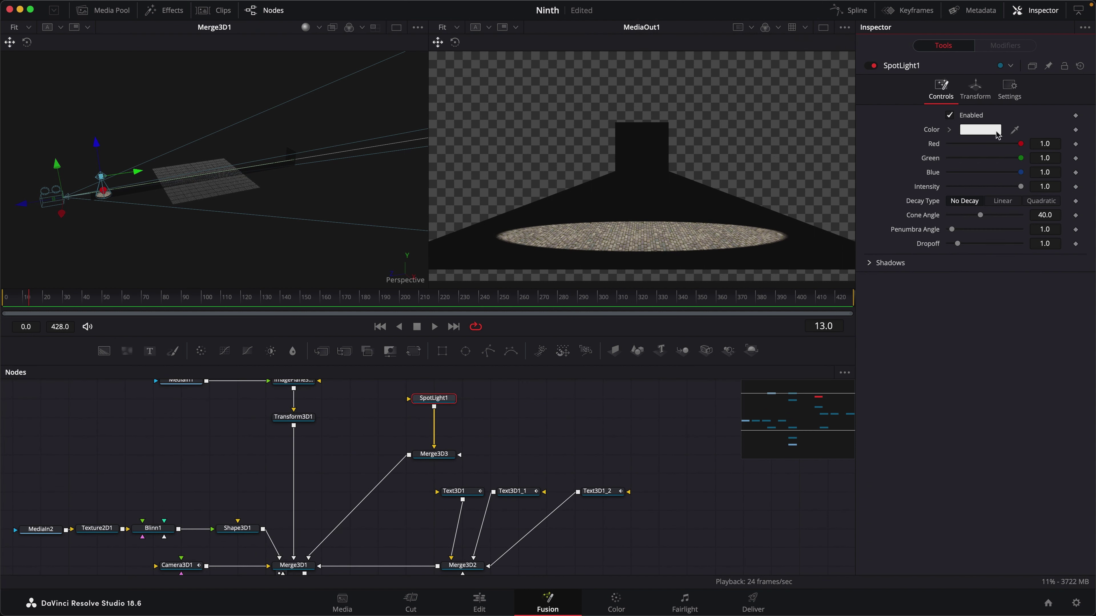
click(986, 132)
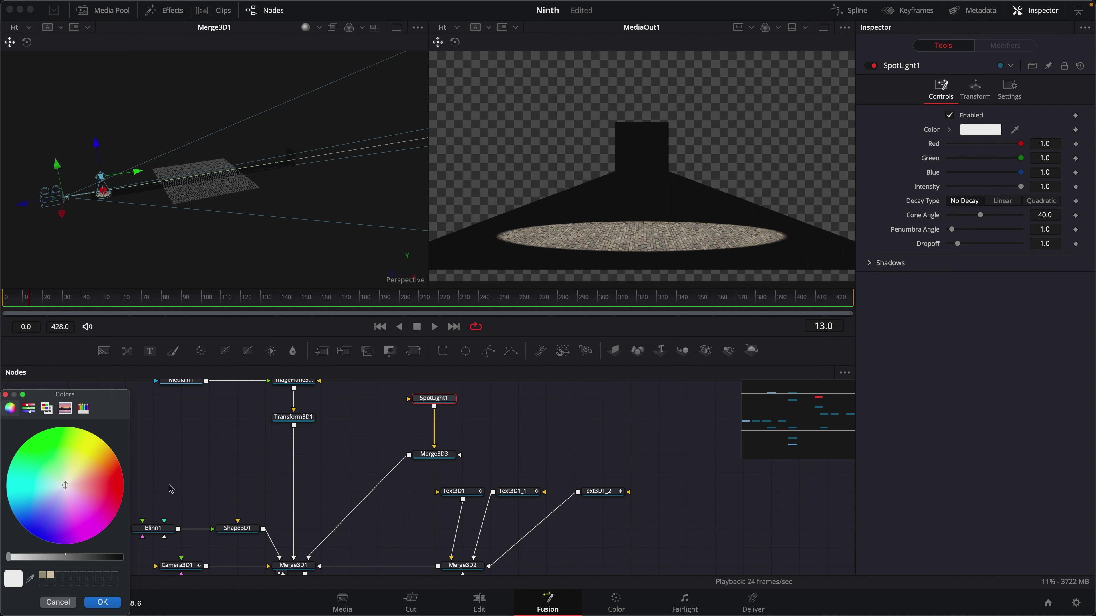
click(43, 575)
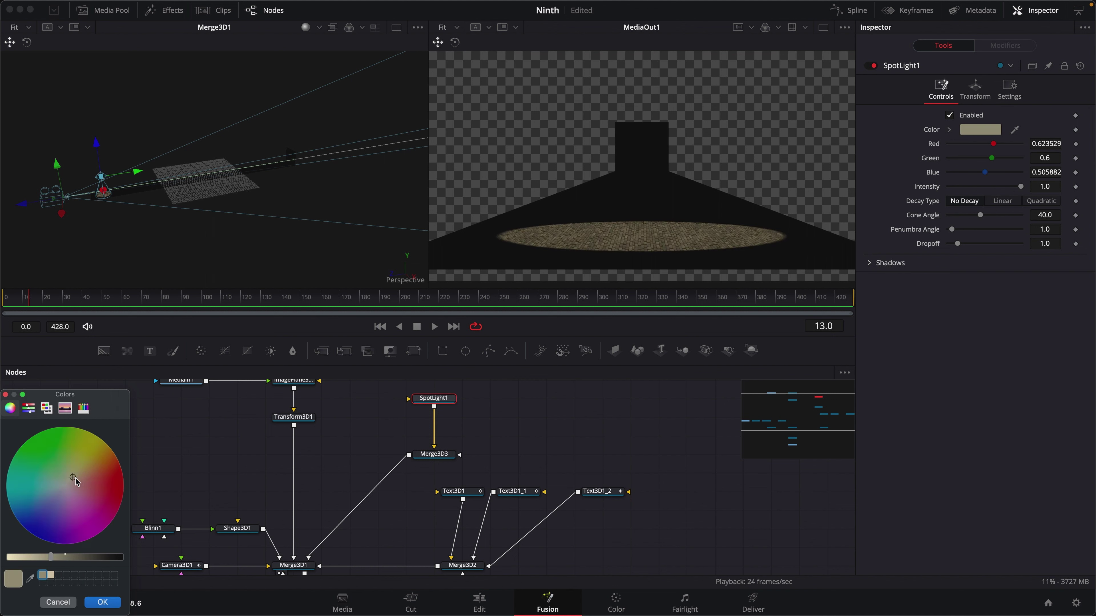
click(103, 602)
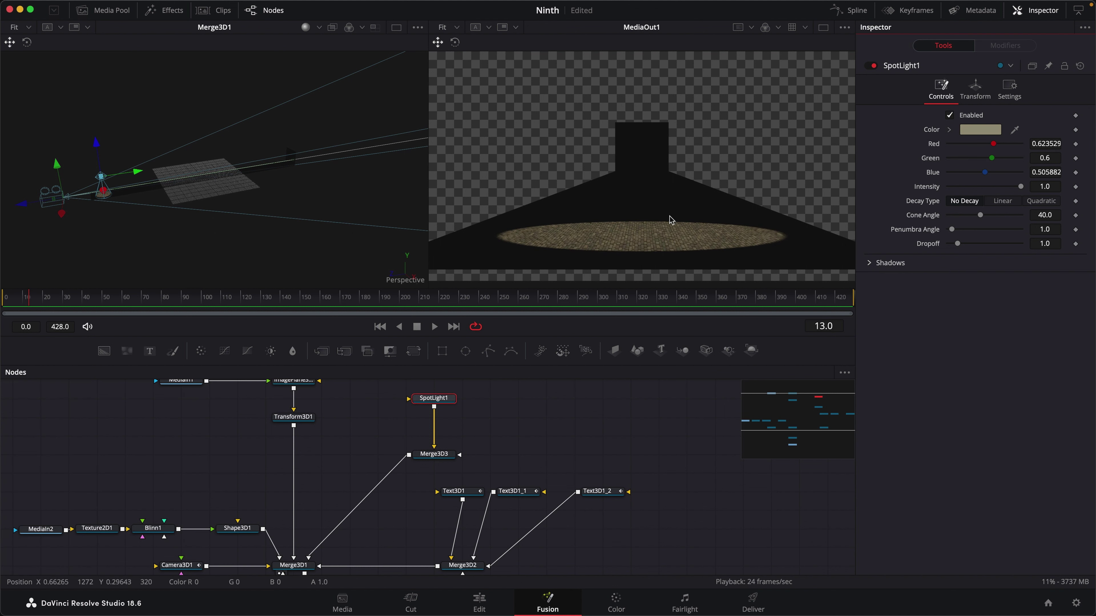
Step: Give SpotLight1 Quadratic decay, an intensity of 7, a cone angle of about 34 and a penumbra angle of about 16.5
click(1041, 200)
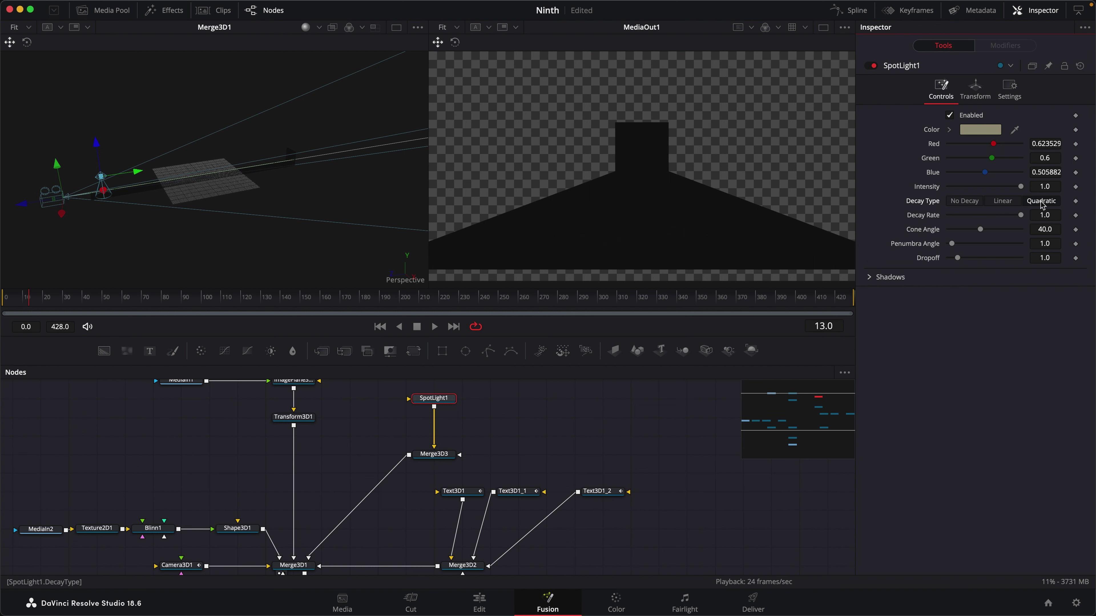
drag(981, 230, 1004, 230)
text(7)
key(Return)
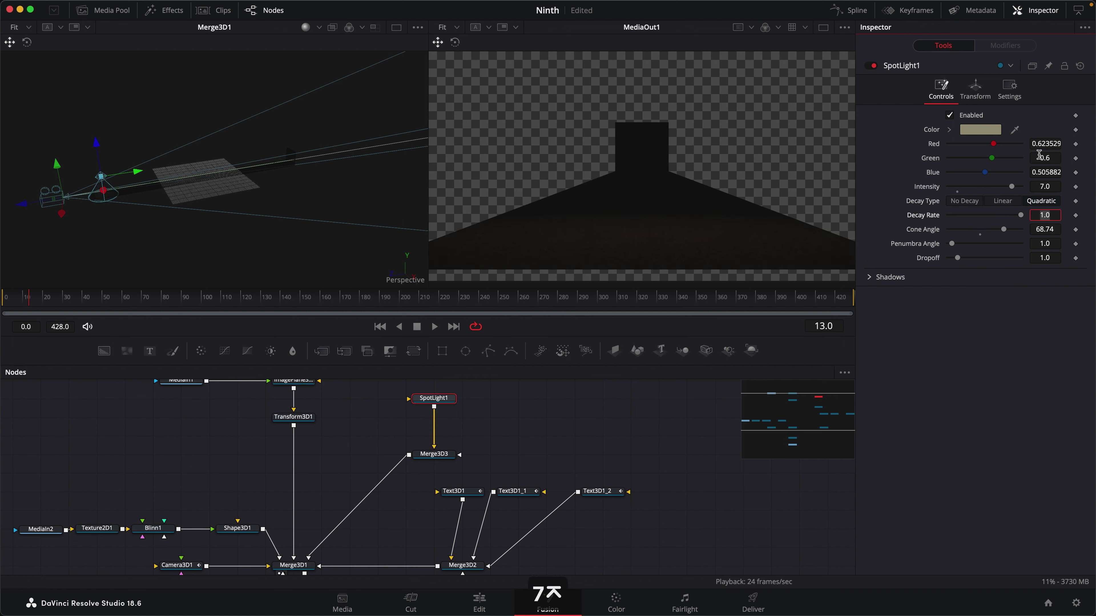
mouse_move(1004, 229)
mouse_down()
mouse_move(960, 246)
mouse_move(1009, 245)
mouse_move(978, 230)
mouse_move(1011, 249)
mouse_up()
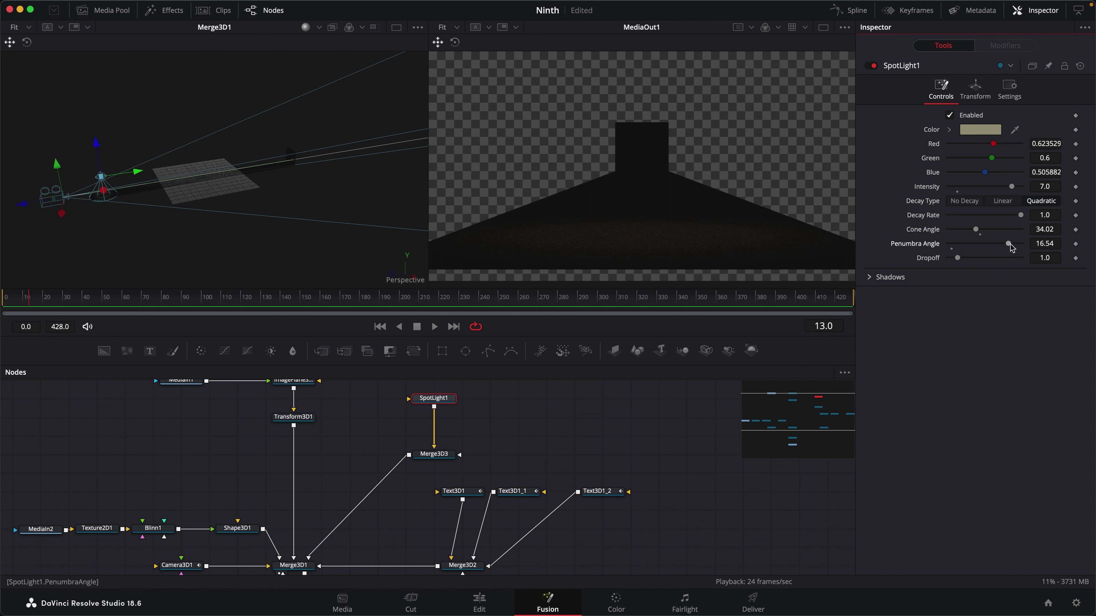
Step: Set SpotLight1's intensity to 9 and go to frame 0
drag(1011, 186, 1021, 187)
click(1056, 185)
text(9)
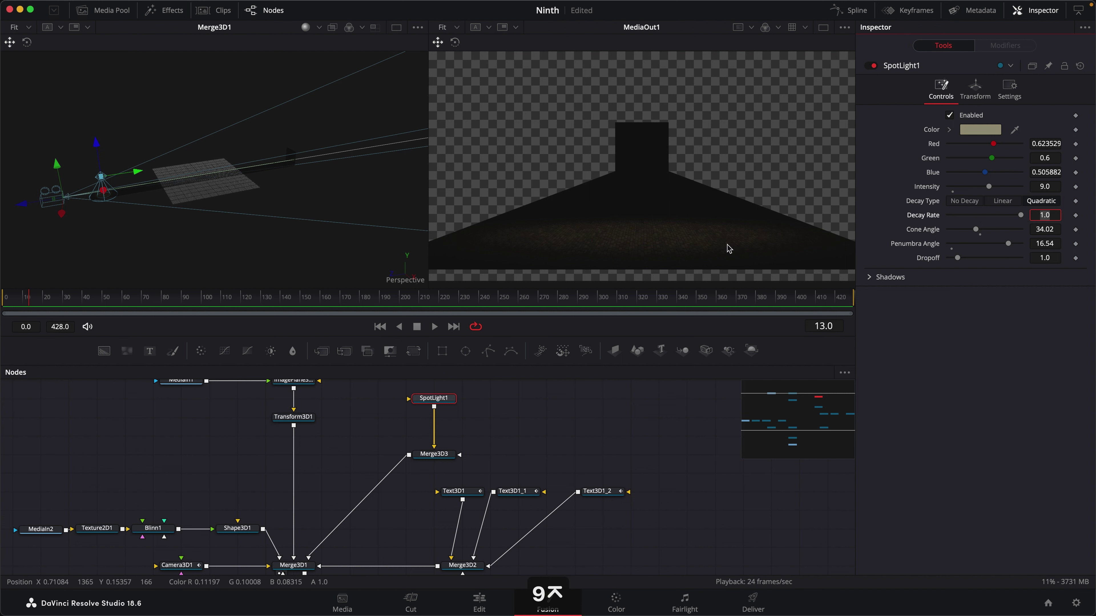
key(Tab)
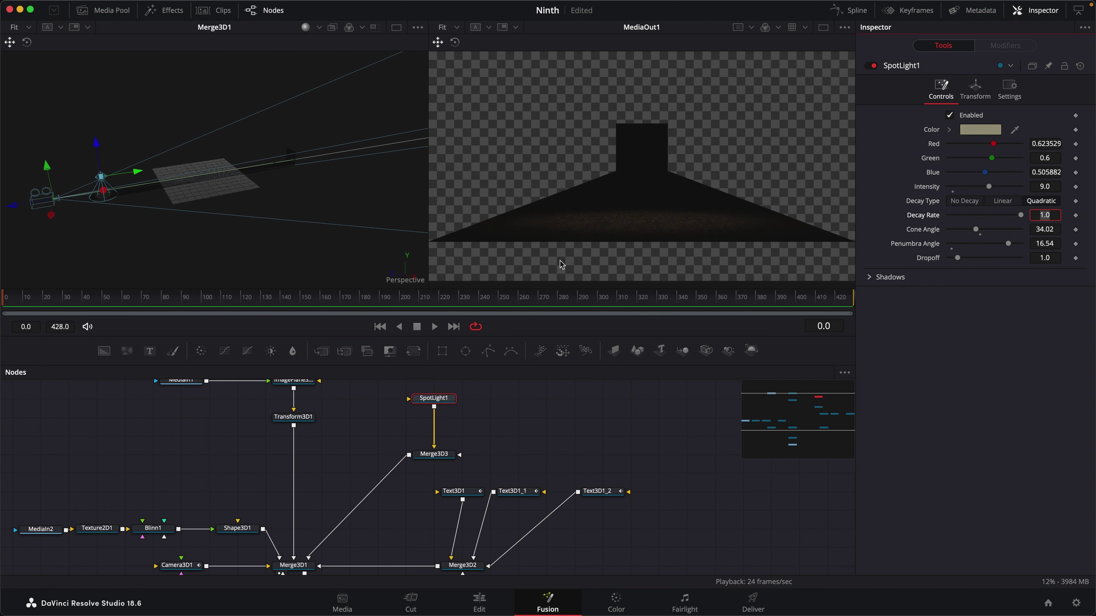
Step: Move MediaOut1 farther below Renderer3D1 and composite the render over a solid black Background using a Merge node between them
scroll(667, 534, down, 3)
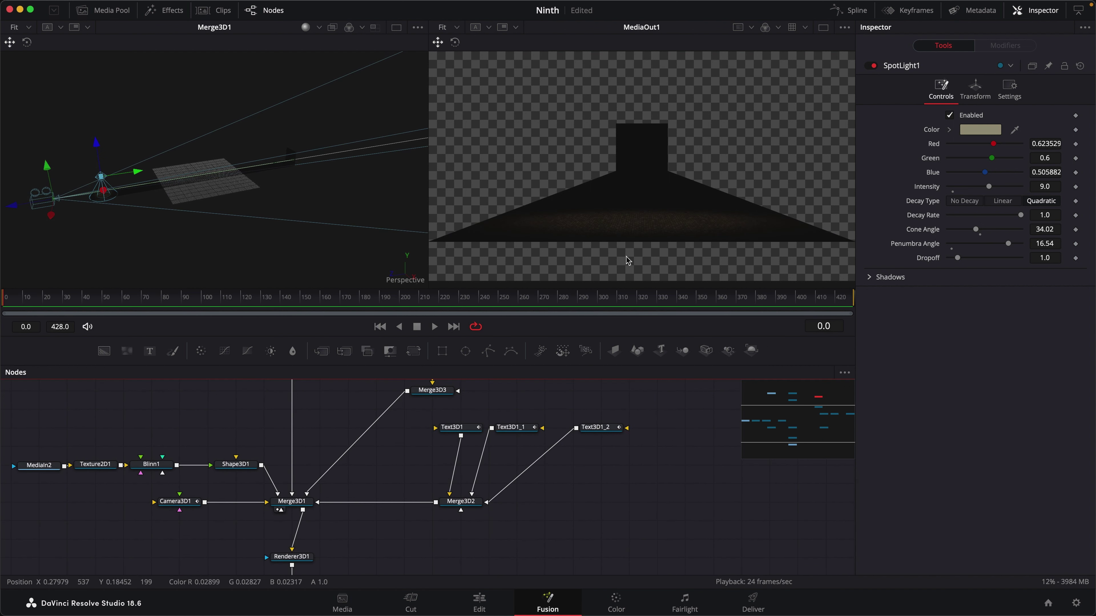
scroll(570, 473, down, 7)
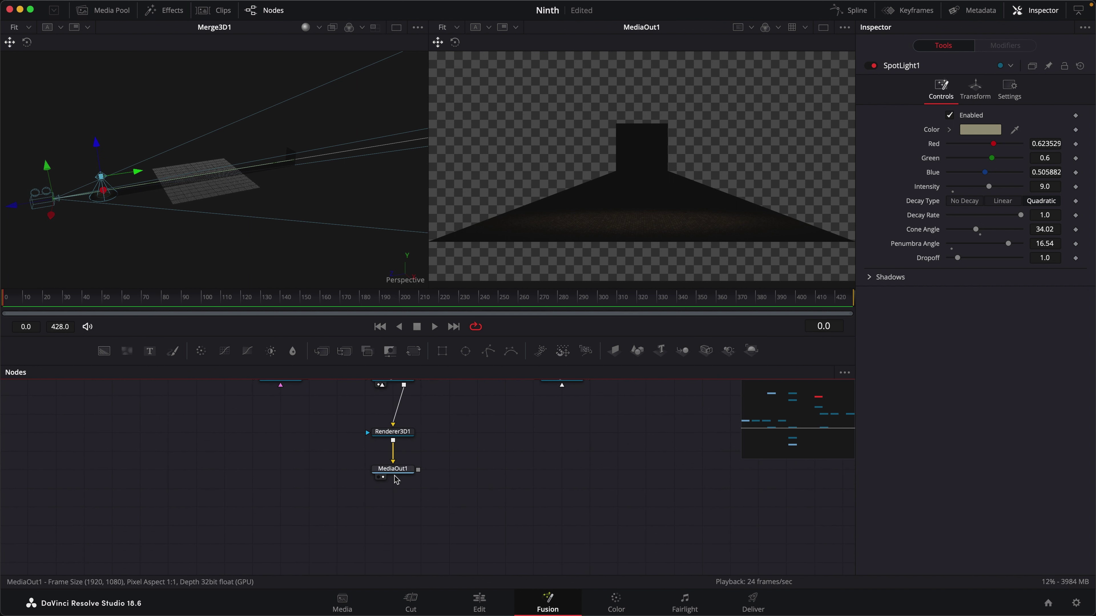
drag(386, 468, 384, 558)
scroll(333, 414, left, 5)
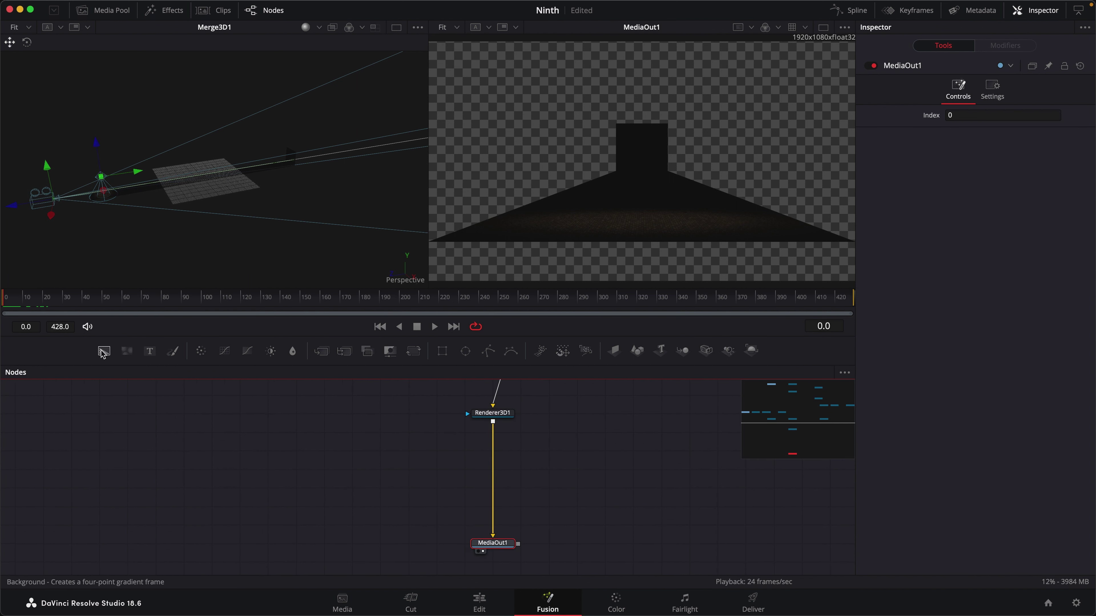
drag(104, 351, 410, 472)
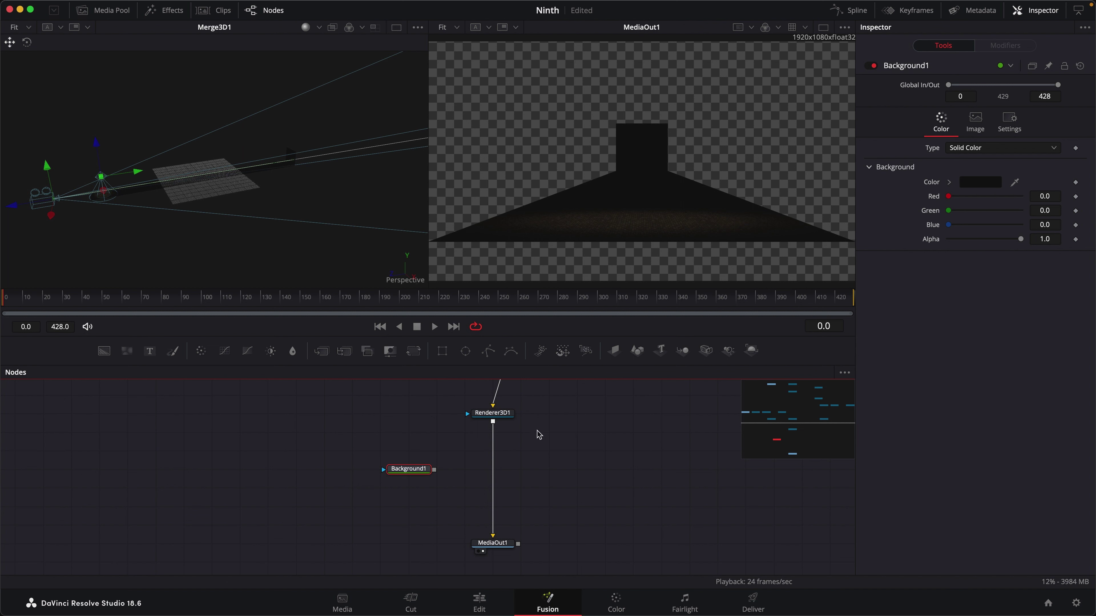
drag(321, 351, 488, 475)
right_click(501, 475)
click(552, 328)
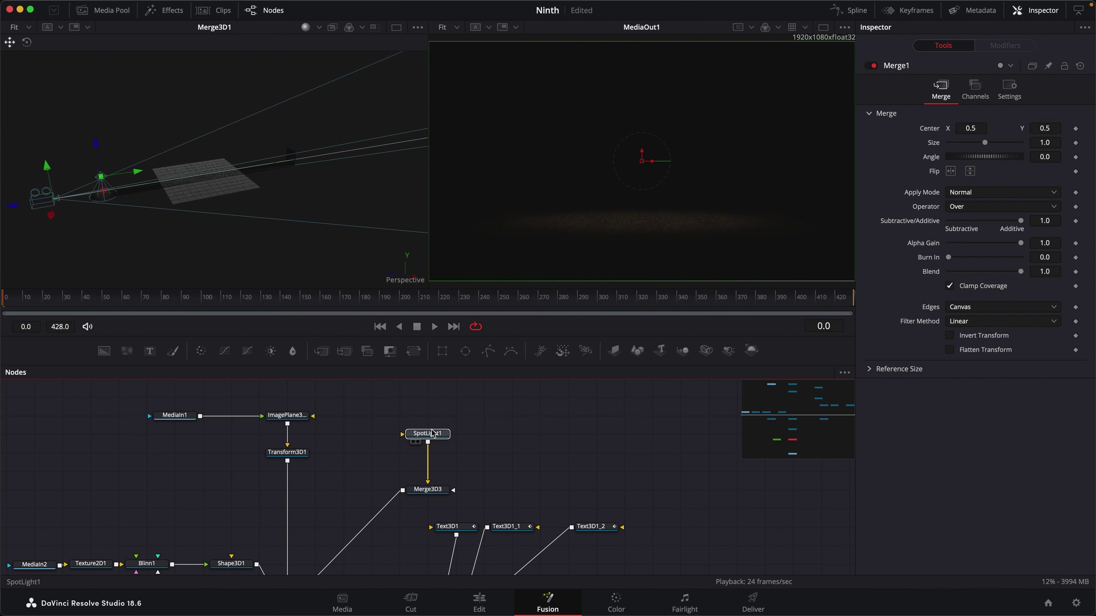
Step: Move the SpotLight1 node up, keyframe its intensity from 0 at frame 0 to 9 at frame 30, and play back the fade-in
drag(429, 412, 429, 393)
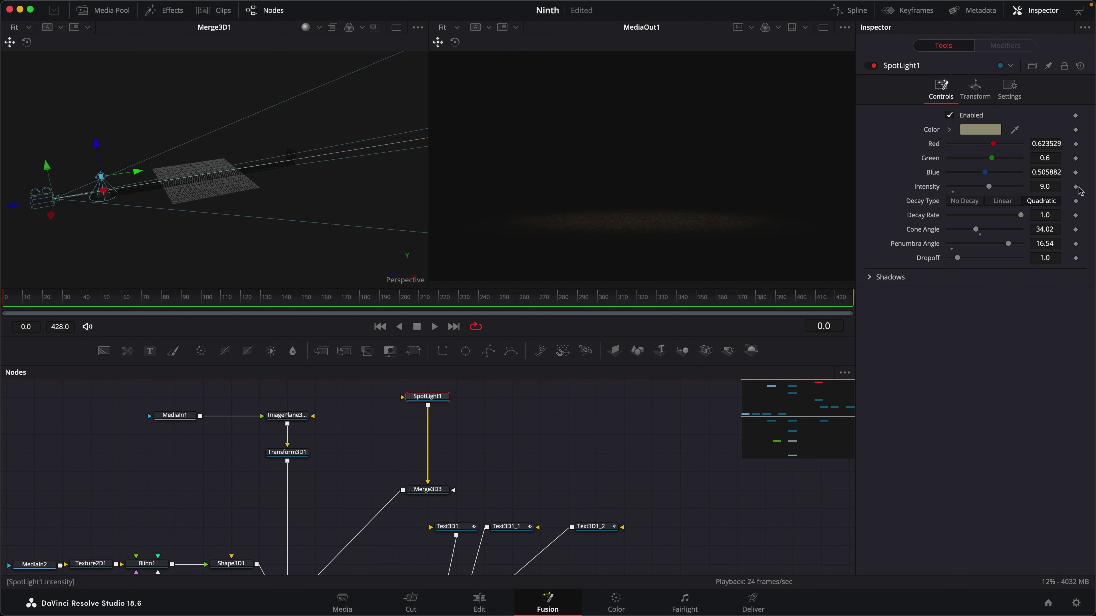
click(65, 303)
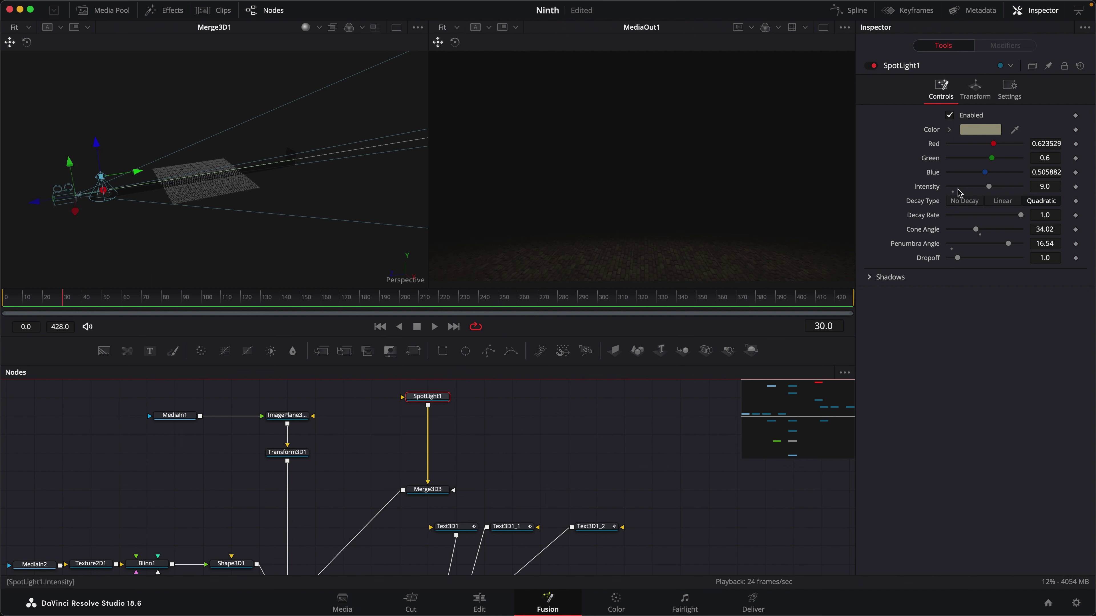
click(1075, 187)
key(Home)
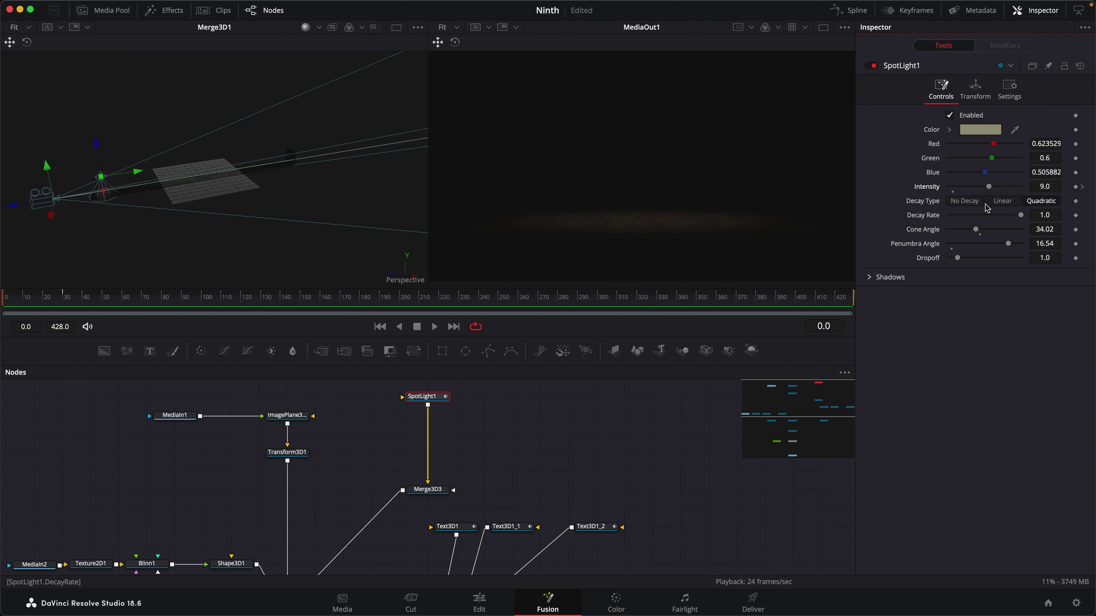
drag(989, 187, 946, 187)
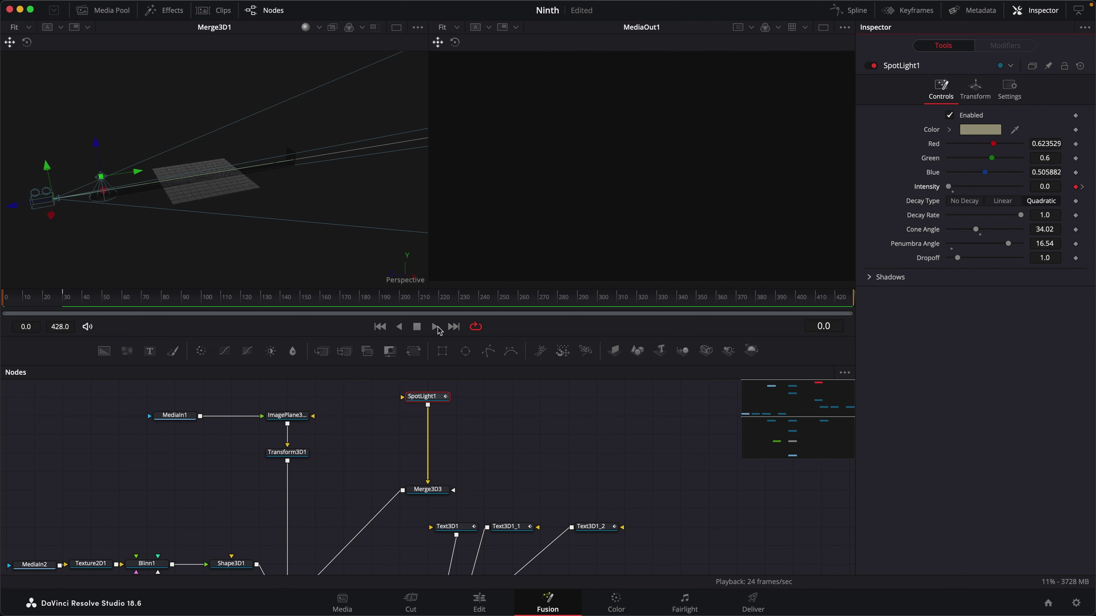
click(434, 327)
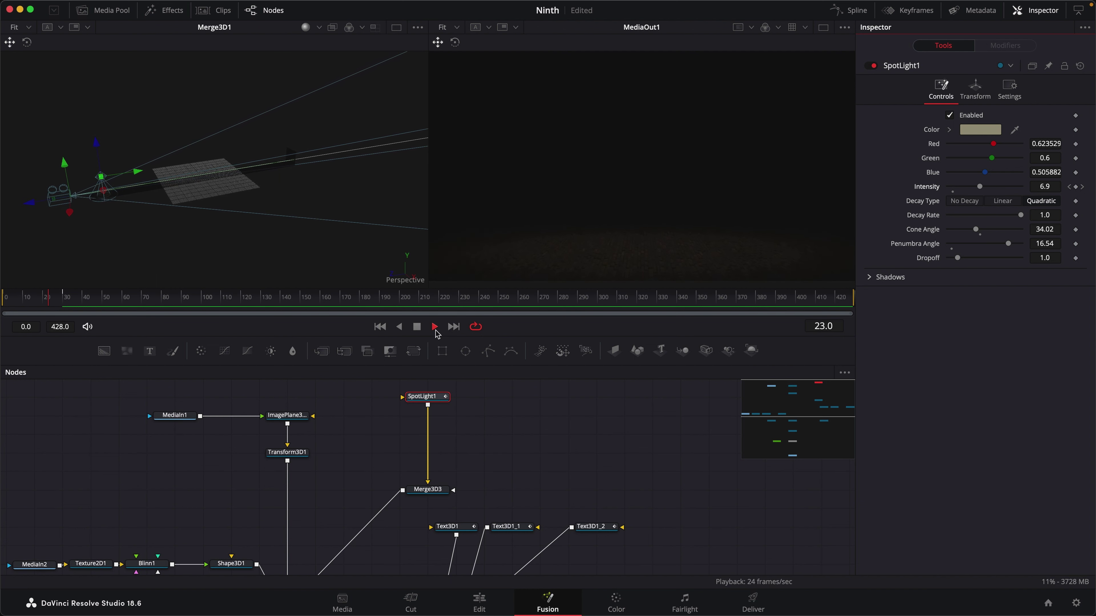
click(417, 326)
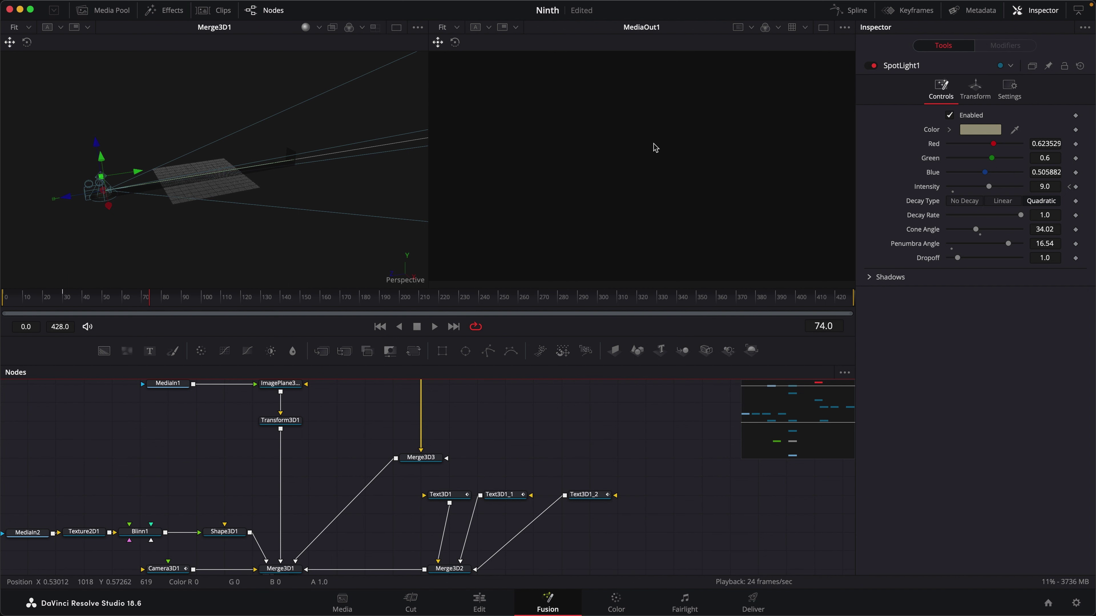
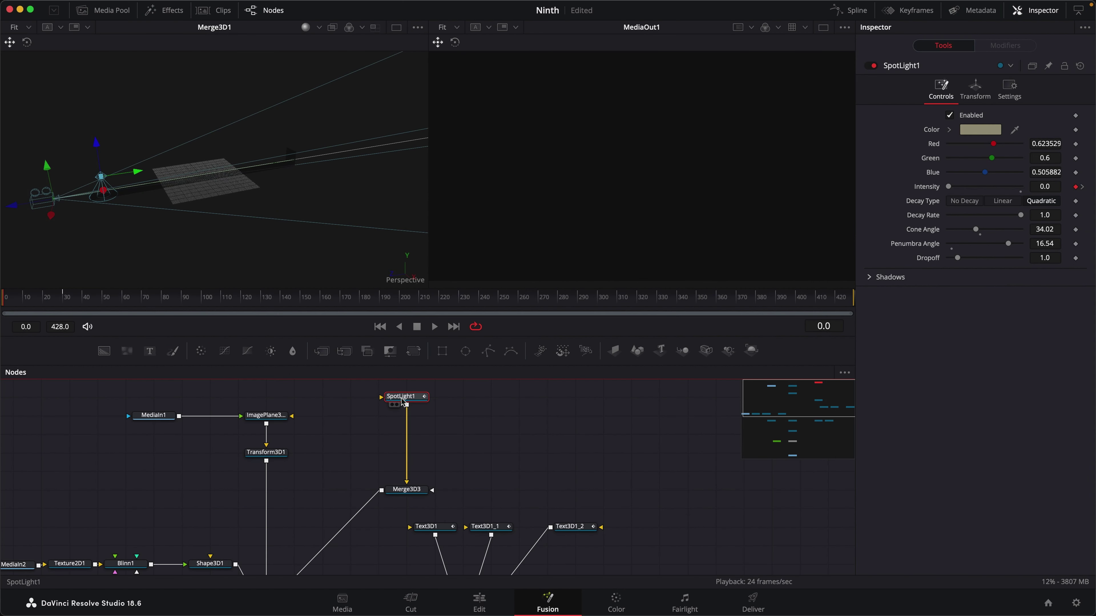
Step: Duplicate SpotLight1 four times and connect all four copies to Merge3D3
key(super+c)
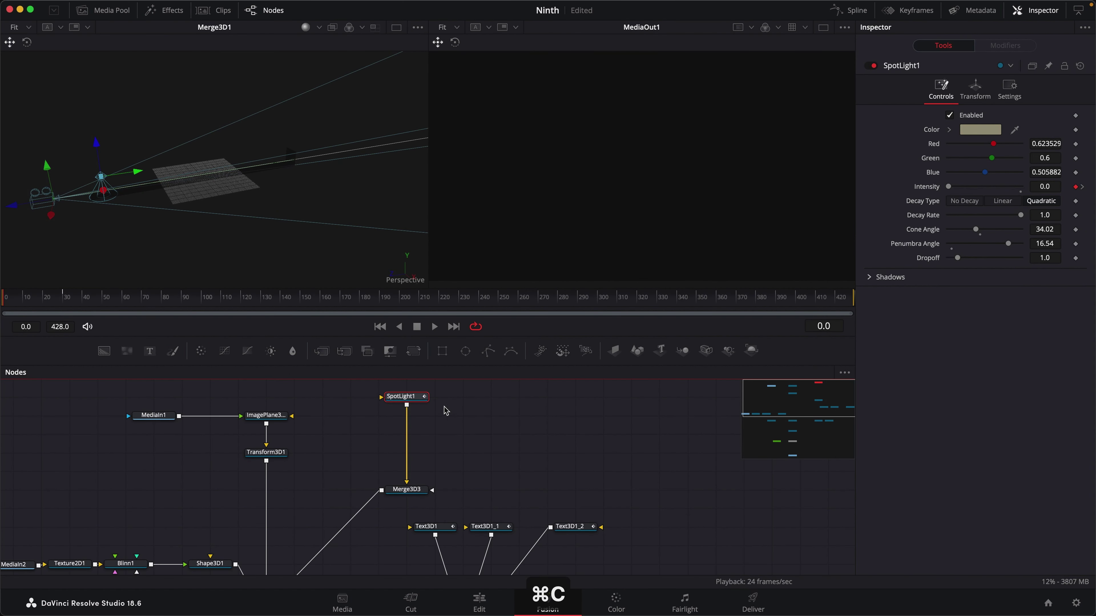
key(super+v)
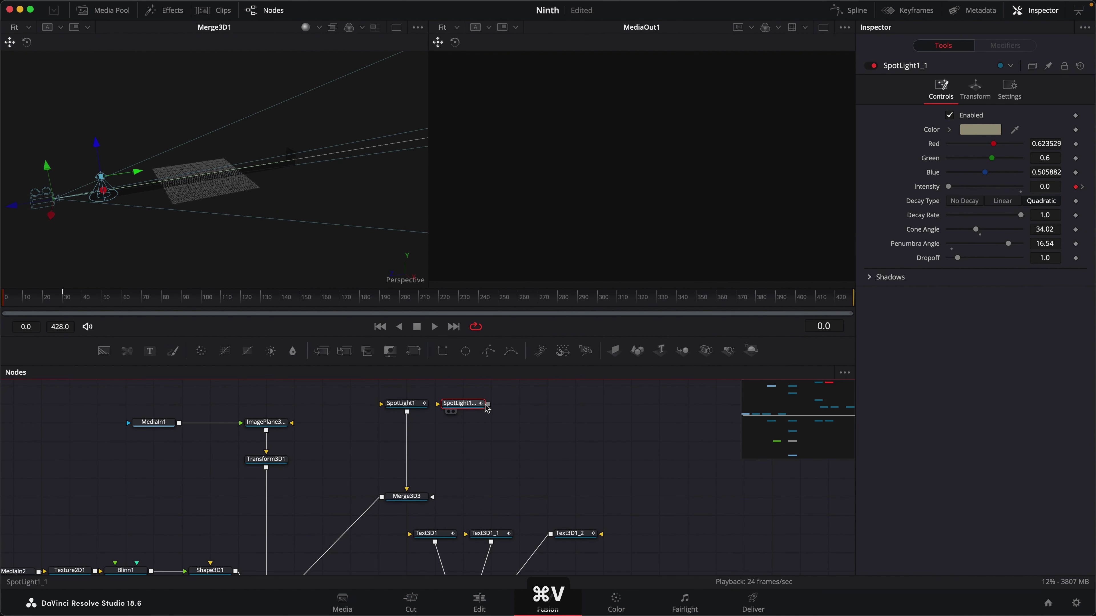
key(super+v)
key(super+v)
key(super+v)
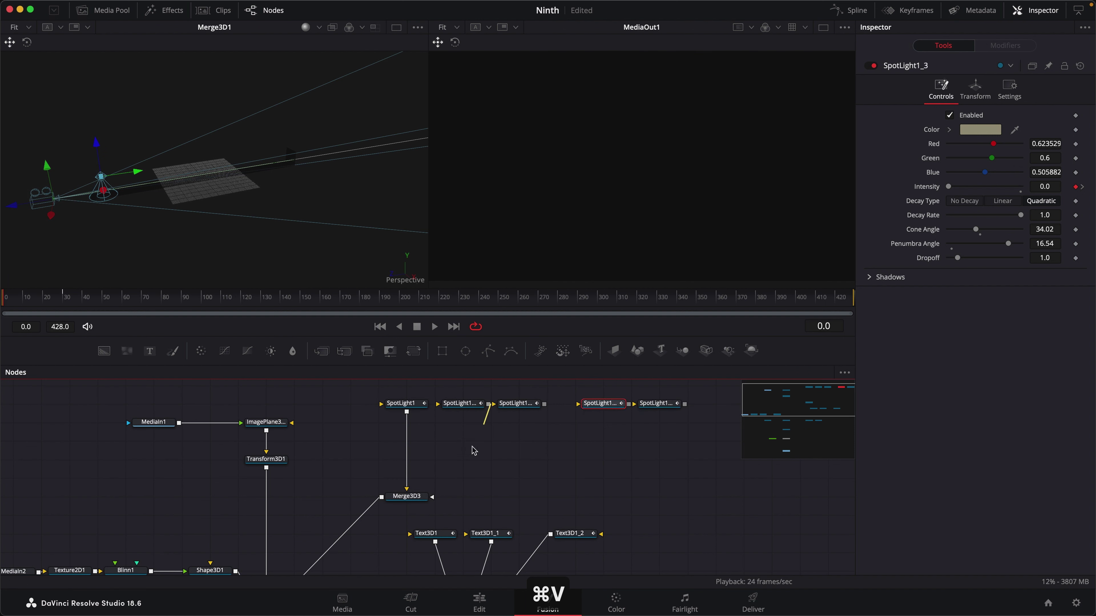
drag(488, 404, 407, 497)
drag(544, 404, 408, 497)
drag(629, 404, 408, 497)
drag(684, 404, 407, 498)
Step: Spread the four spotlight copies along the street, spaced out in a line away from the camera behind SpotLight1
click(460, 403)
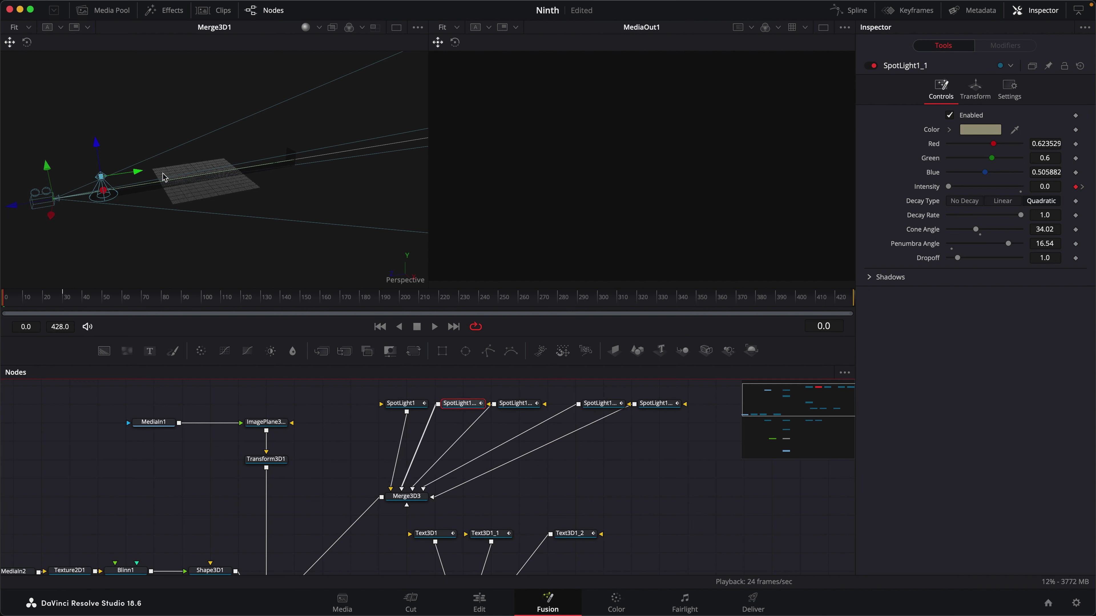
drag(138, 172, 167, 164)
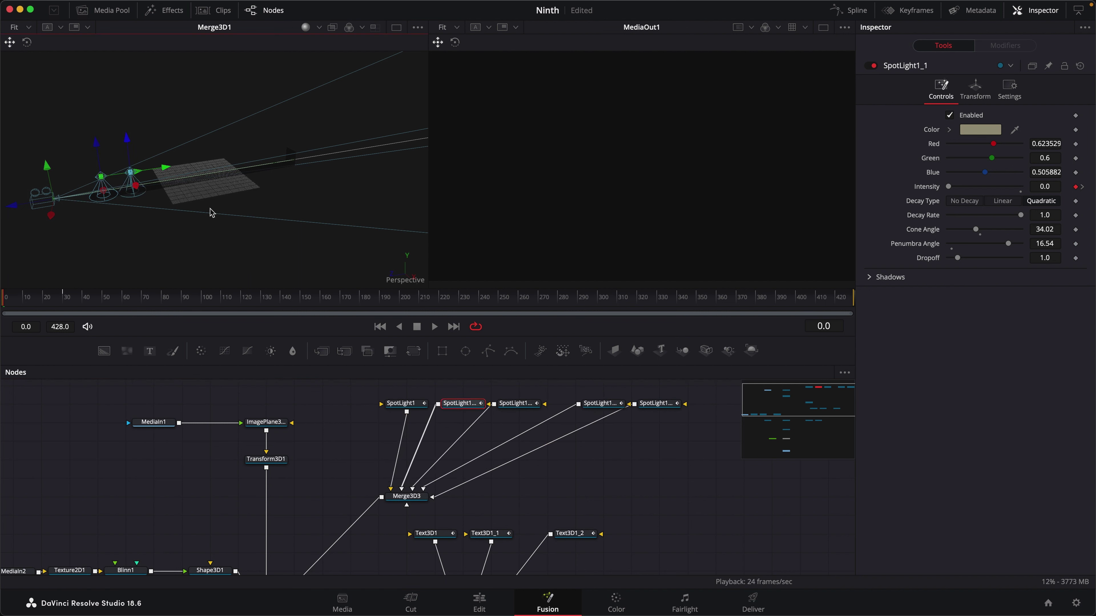
click(516, 403)
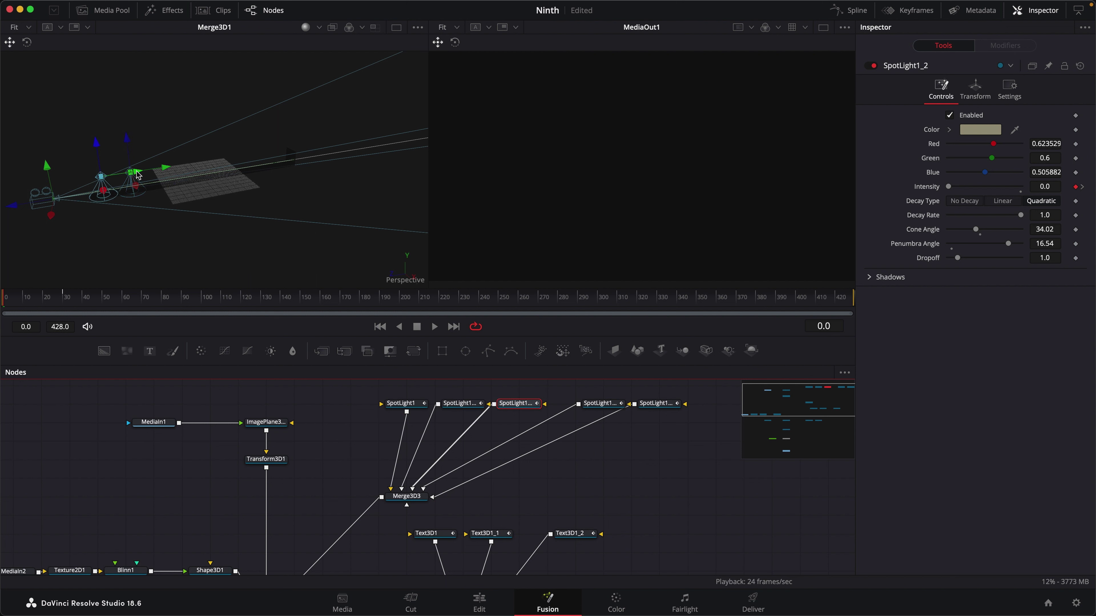
drag(138, 174, 215, 161)
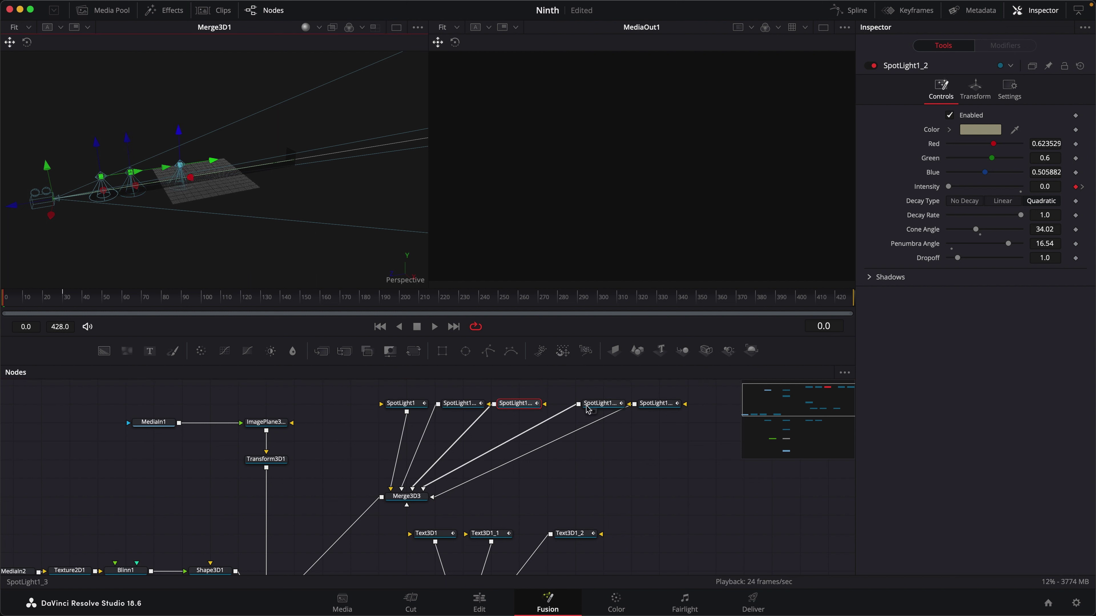
click(599, 403)
drag(136, 176, 258, 151)
click(658, 404)
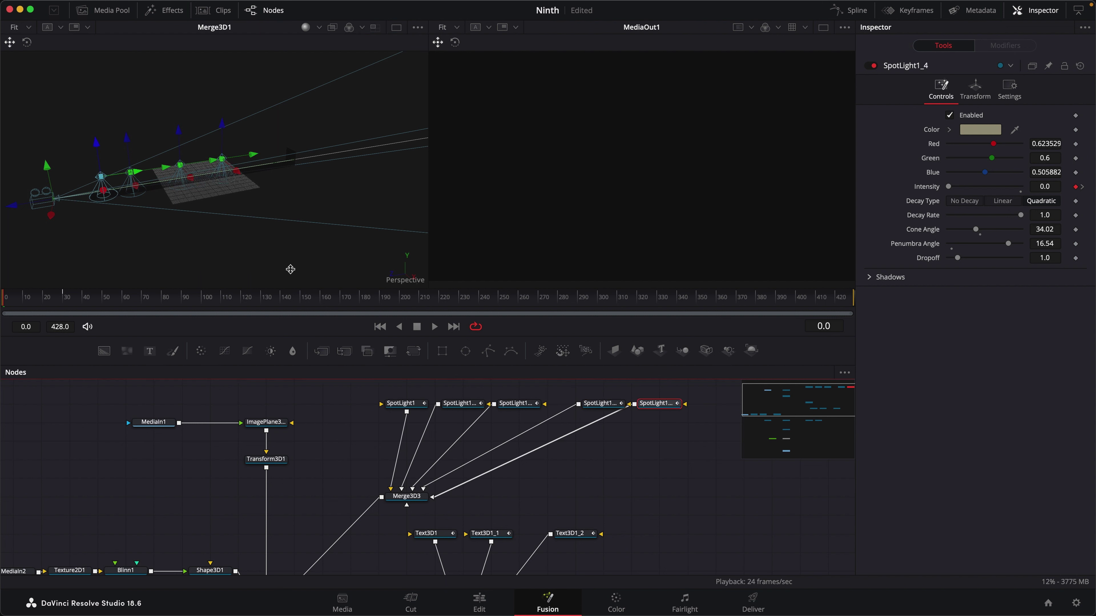
drag(132, 177, 287, 148)
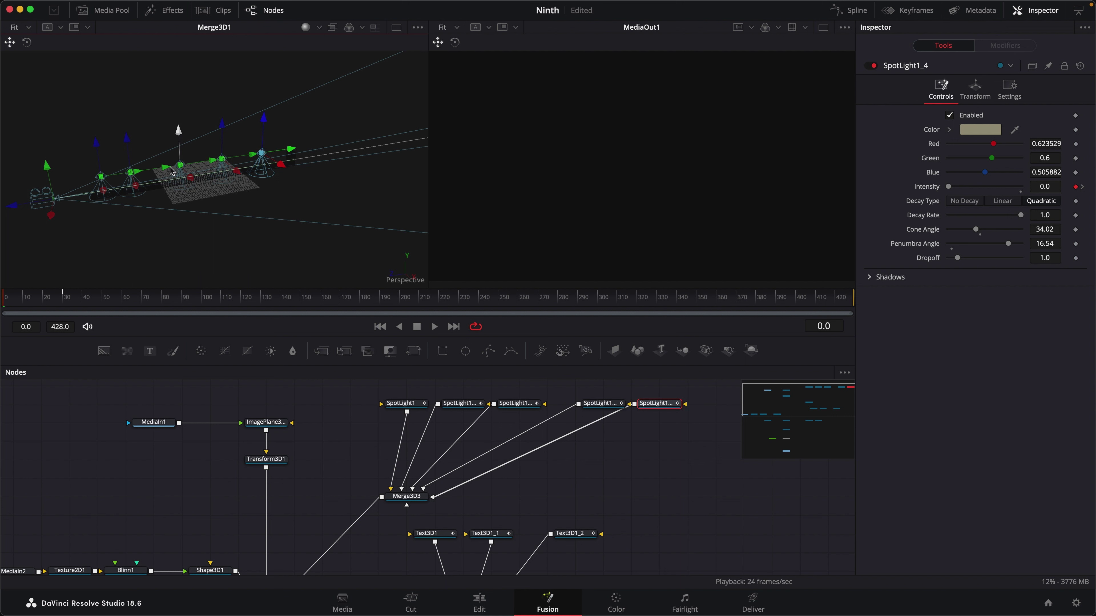
drag(171, 171, 207, 162)
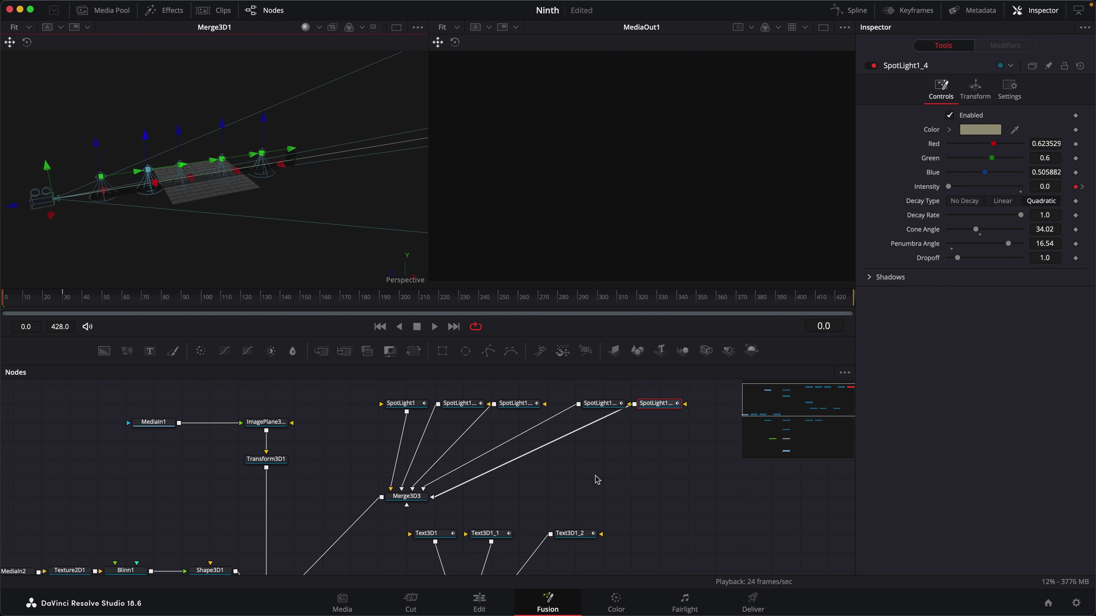
Step: Scrub and play back the title animation under the five spotlights, and return to frame 0
drag(10, 304, 89, 309)
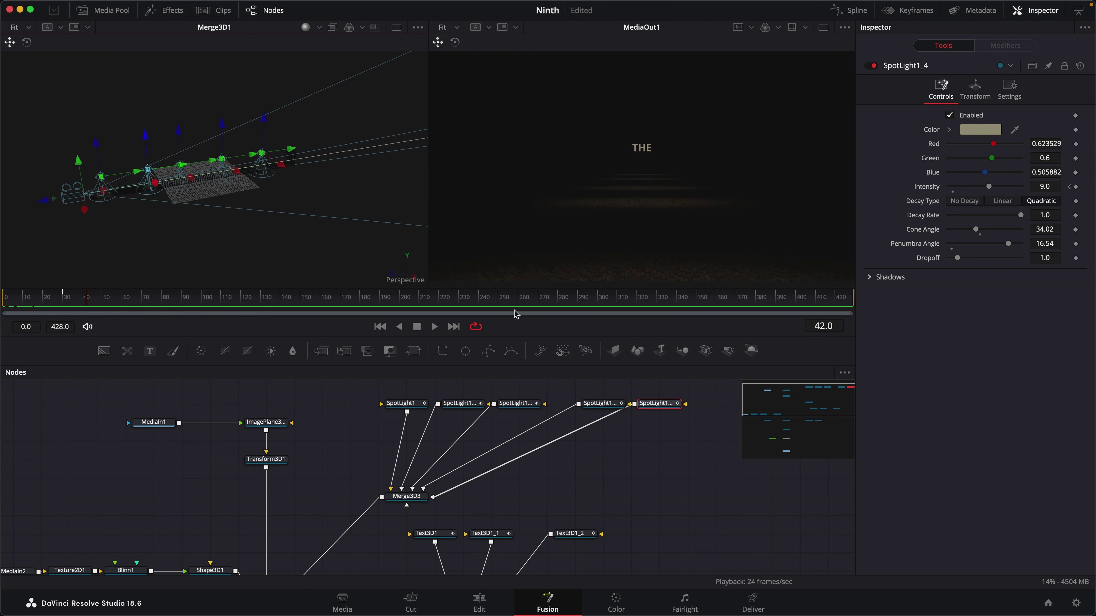
click(434, 326)
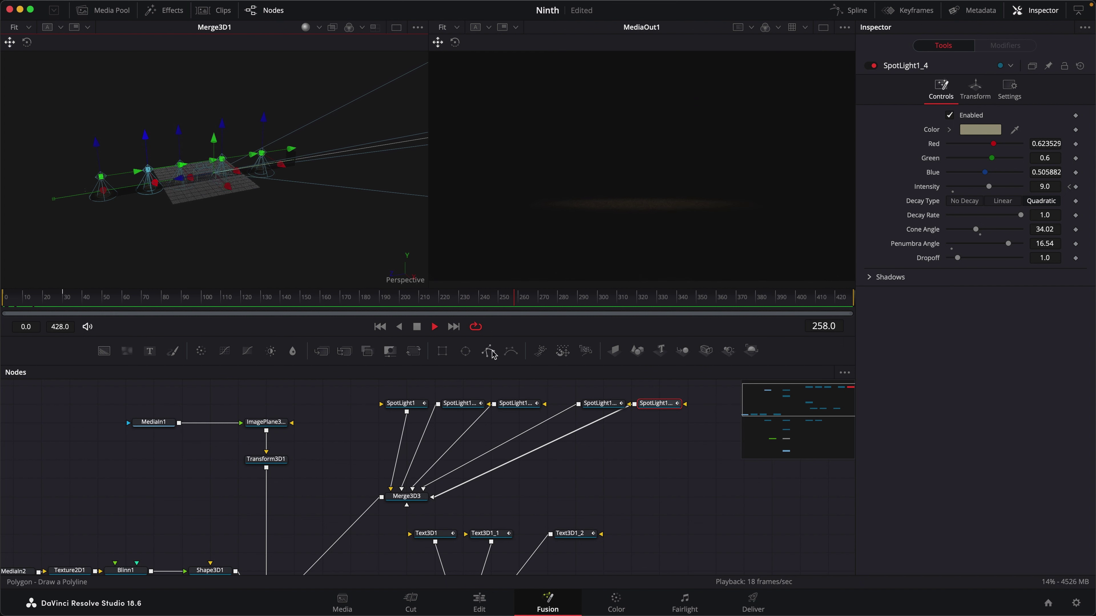
click(433, 327)
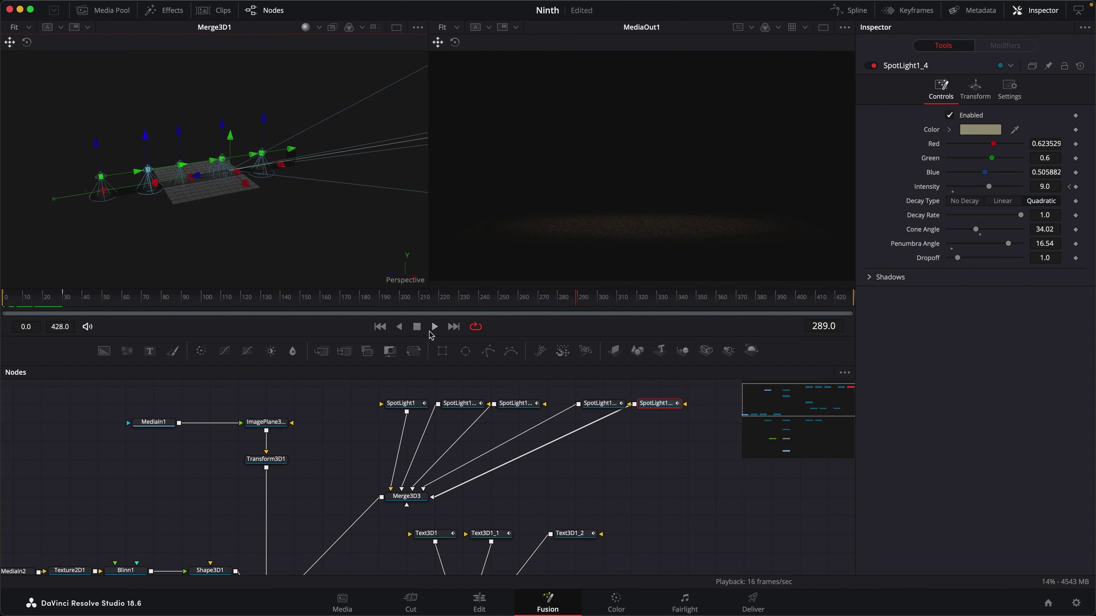
click(380, 331)
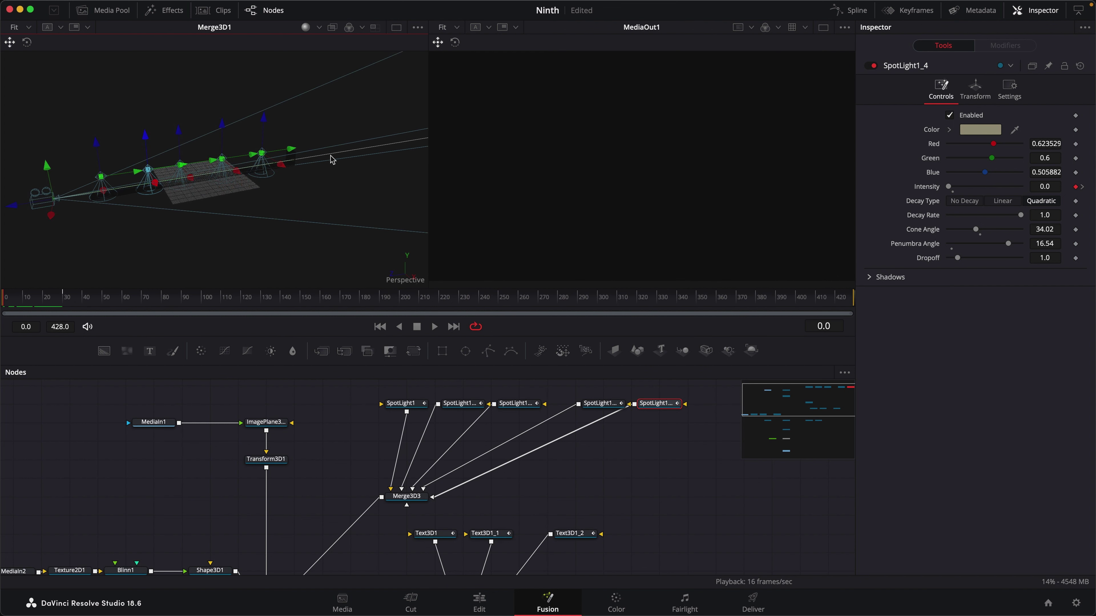
Step: Select the THE text node, Text3D1, and move the playhead to frame 98
scroll(591, 505, down, 5)
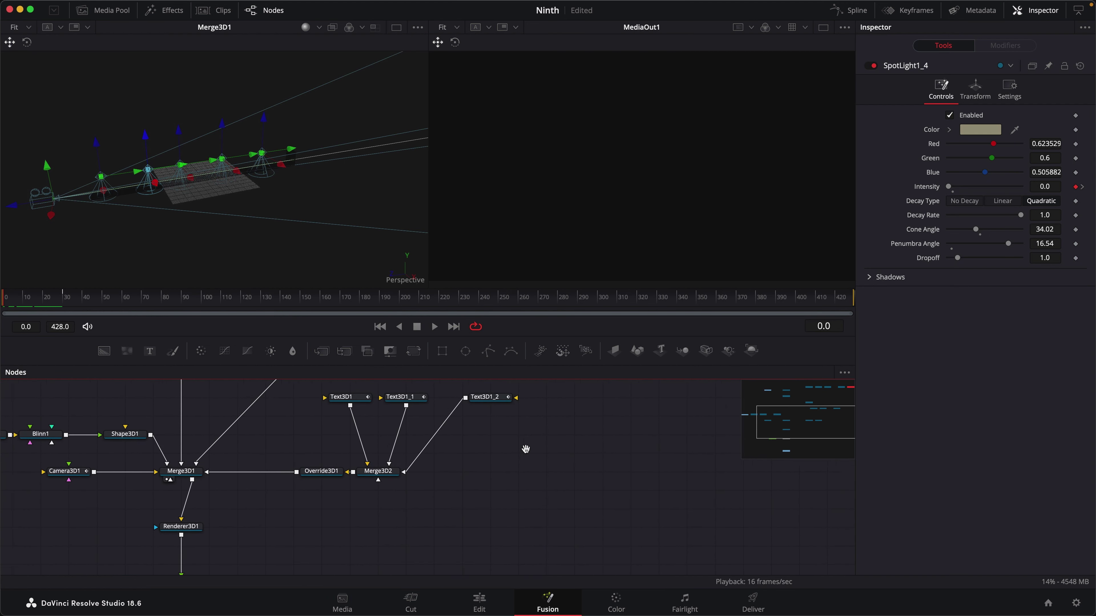
drag(297, 234, 401, 190)
drag(247, 230, 264, 211)
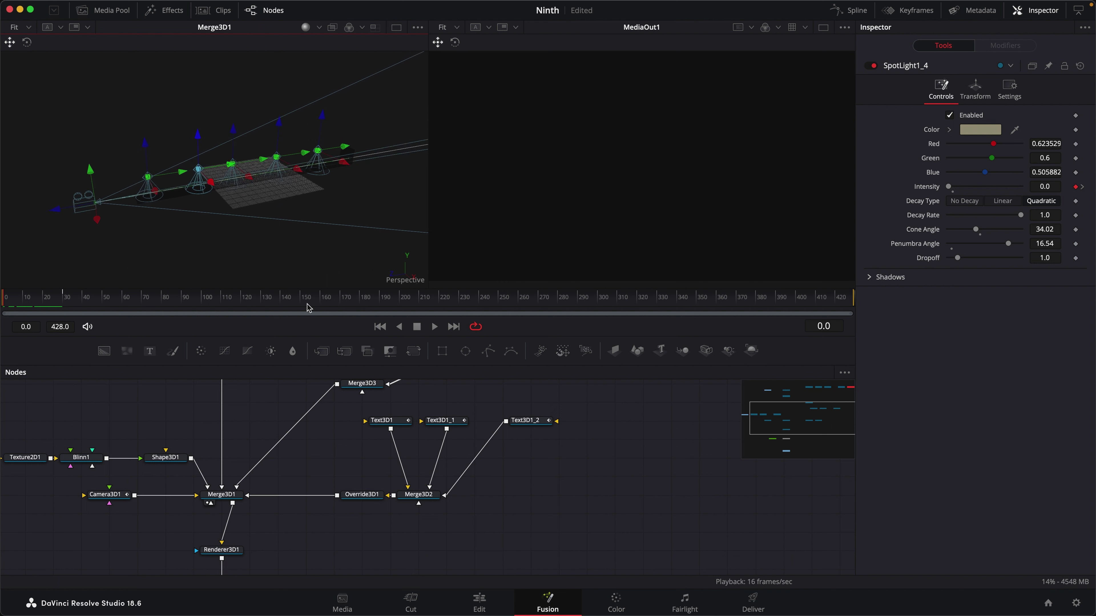
click(389, 422)
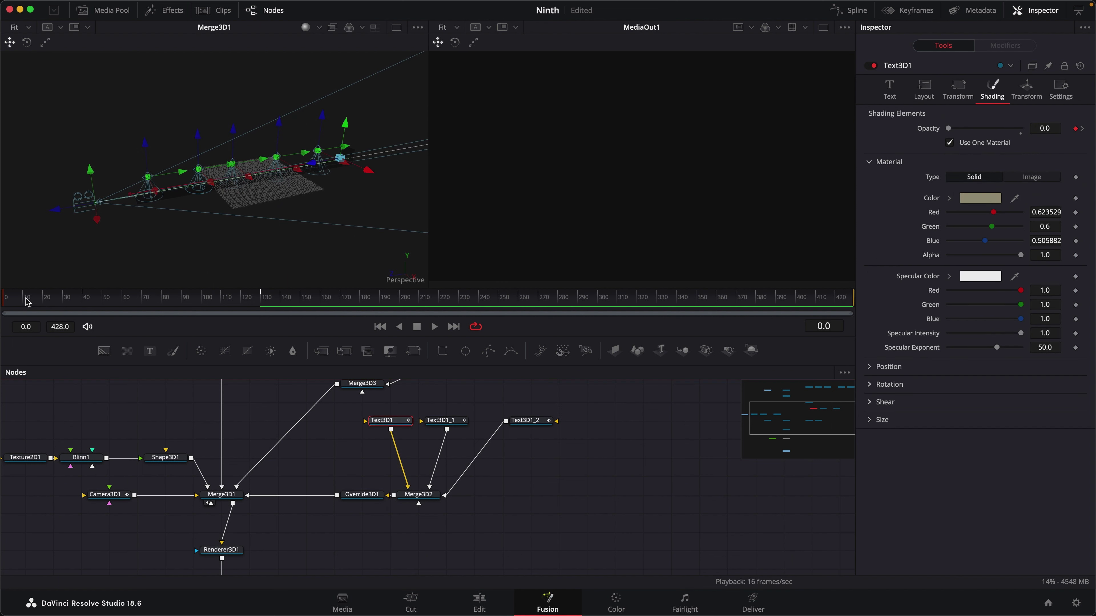
drag(71, 303, 198, 308)
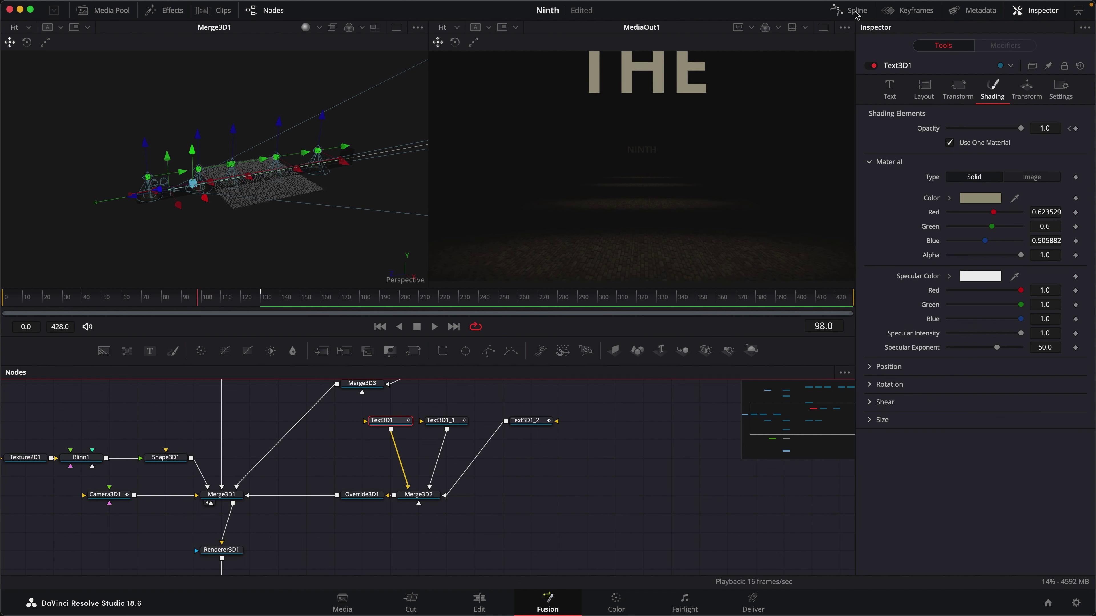
Step: Open the Spline editor for the NINTH text node, Text3D1_1, and limit its list to selected tools only
click(905, 12)
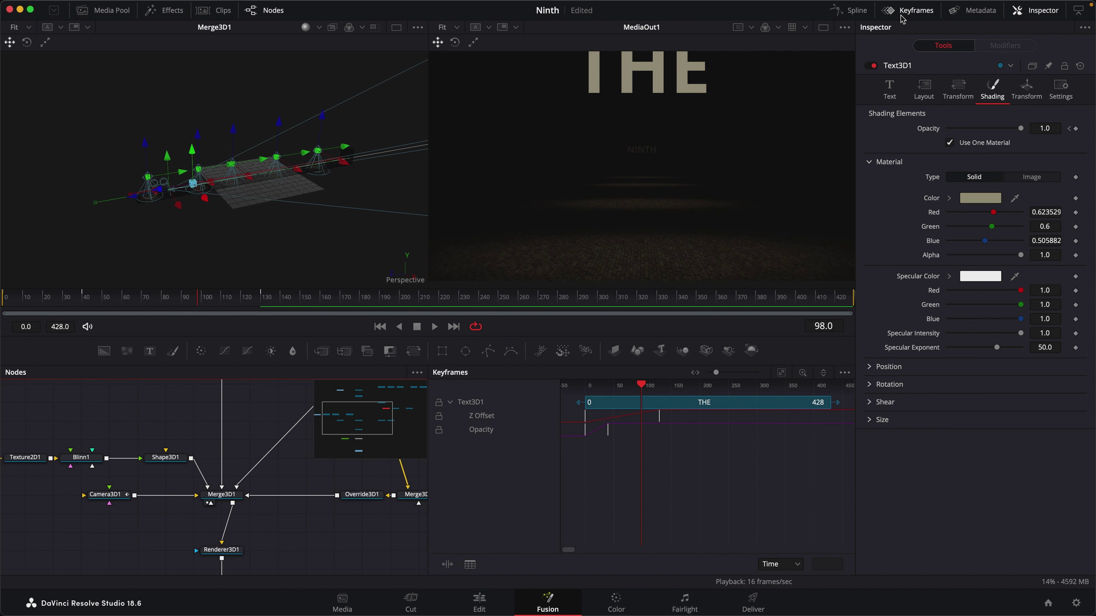
drag(342, 510, 204, 557)
click(302, 468)
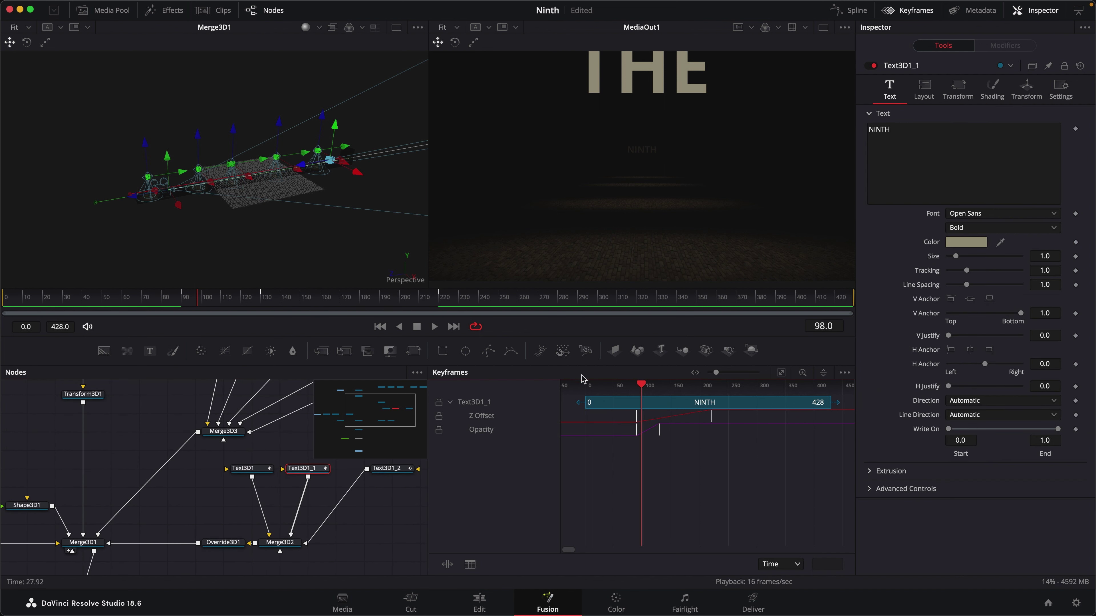
click(846, 10)
click(908, 11)
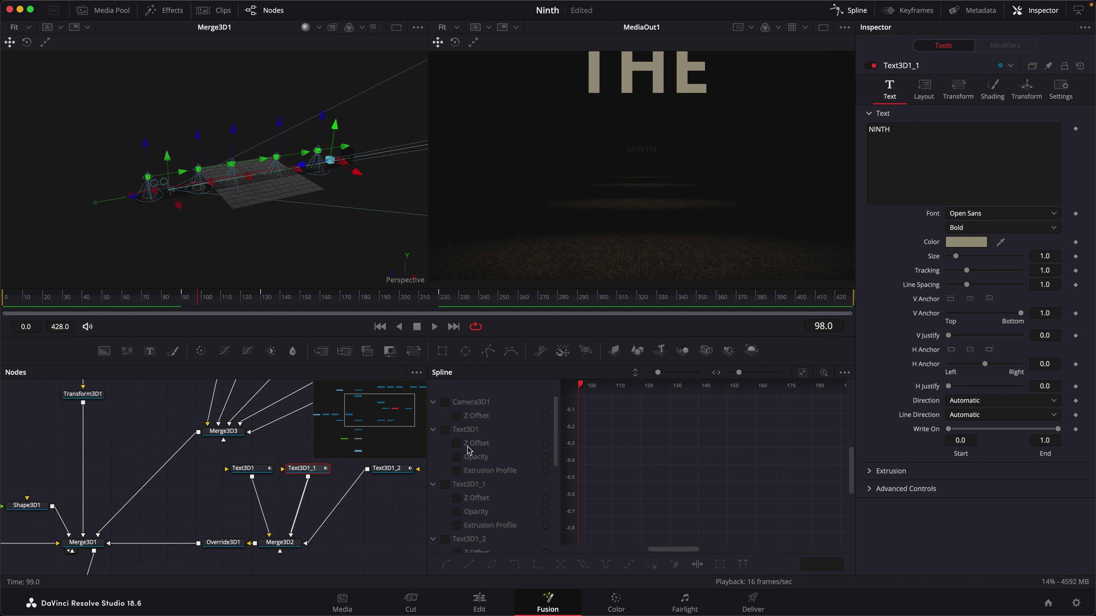
click(845, 374)
click(807, 390)
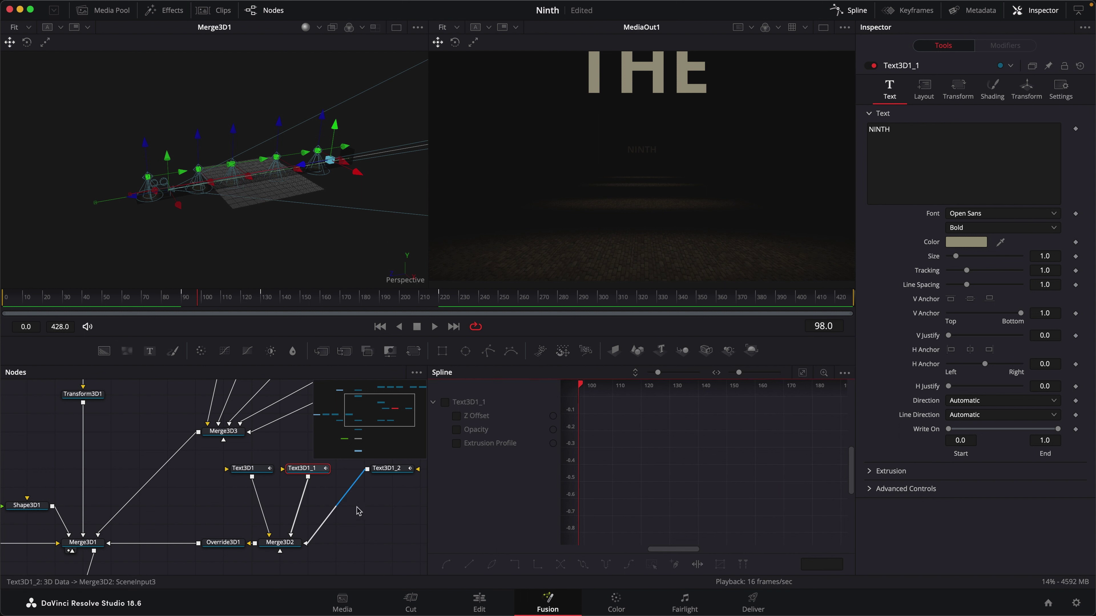
Step: Show the Z Offset and Opacity curves of all three text nodes in a full-width Spline editor, fitted to view
drag(415, 533, 226, 456)
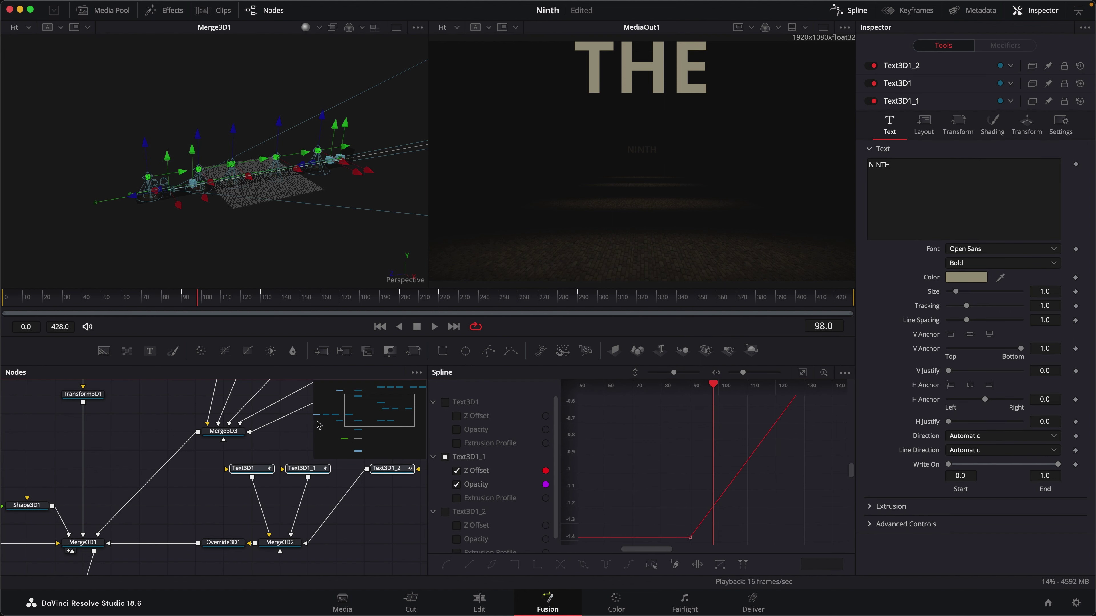
click(453, 403)
click(446, 513)
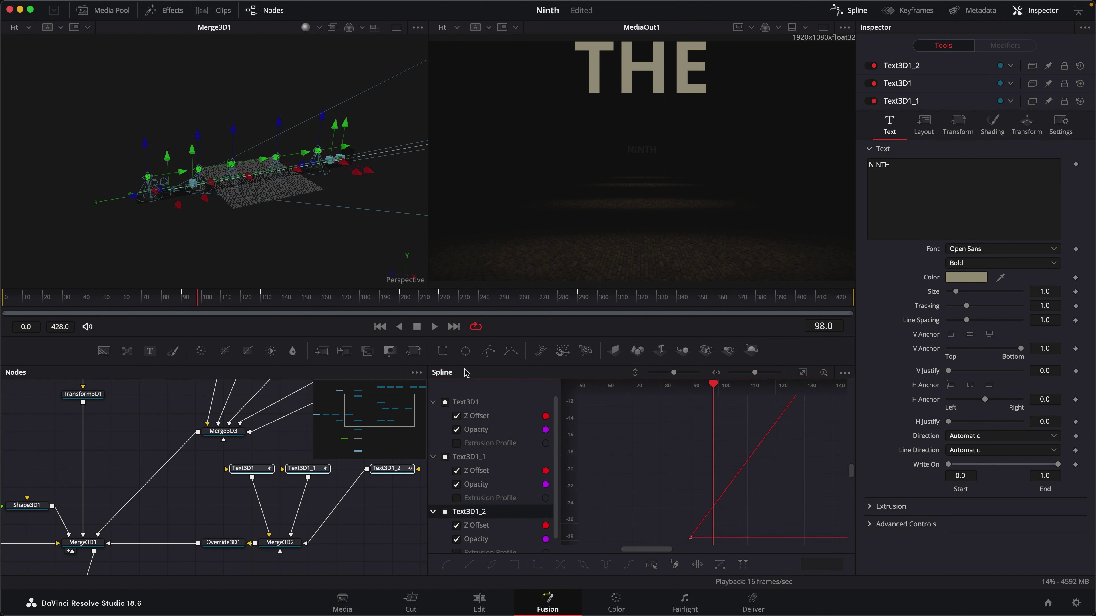
click(1078, 10)
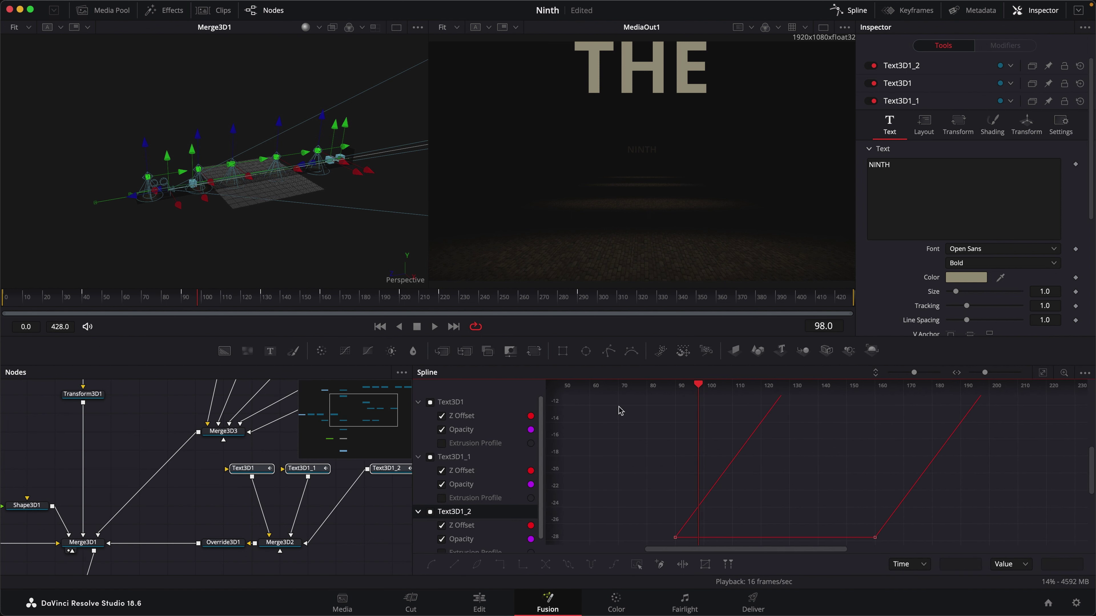
click(1043, 374)
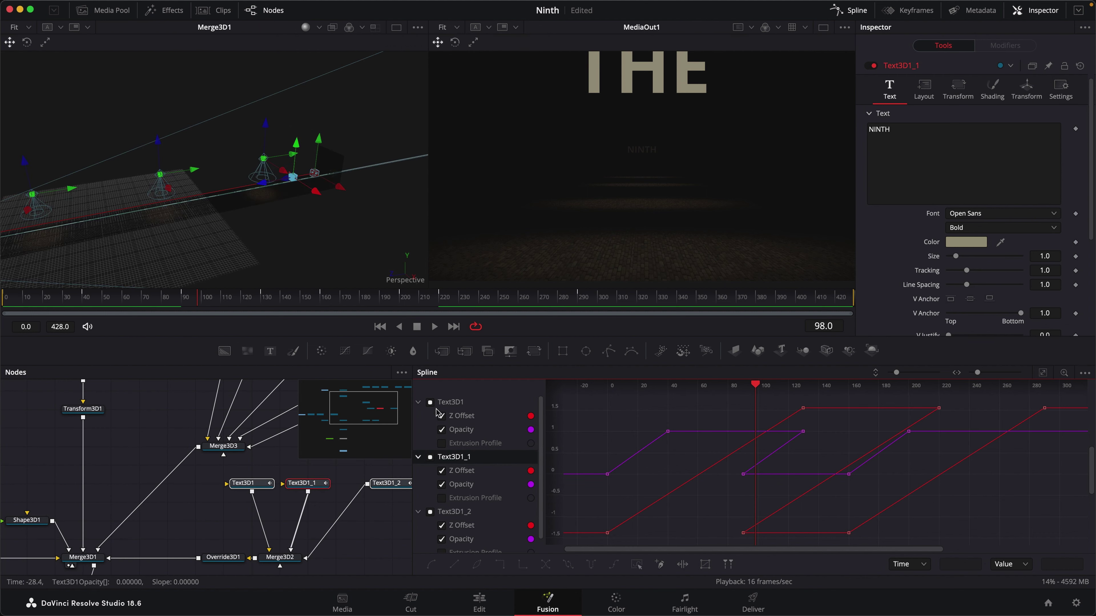
Step: Set the Z Offset and Opacity curves of Text3D1 and Text3D1_2 to dimmed reference display, leaving Text3D1_1's curves active
click(441, 416)
click(442, 430)
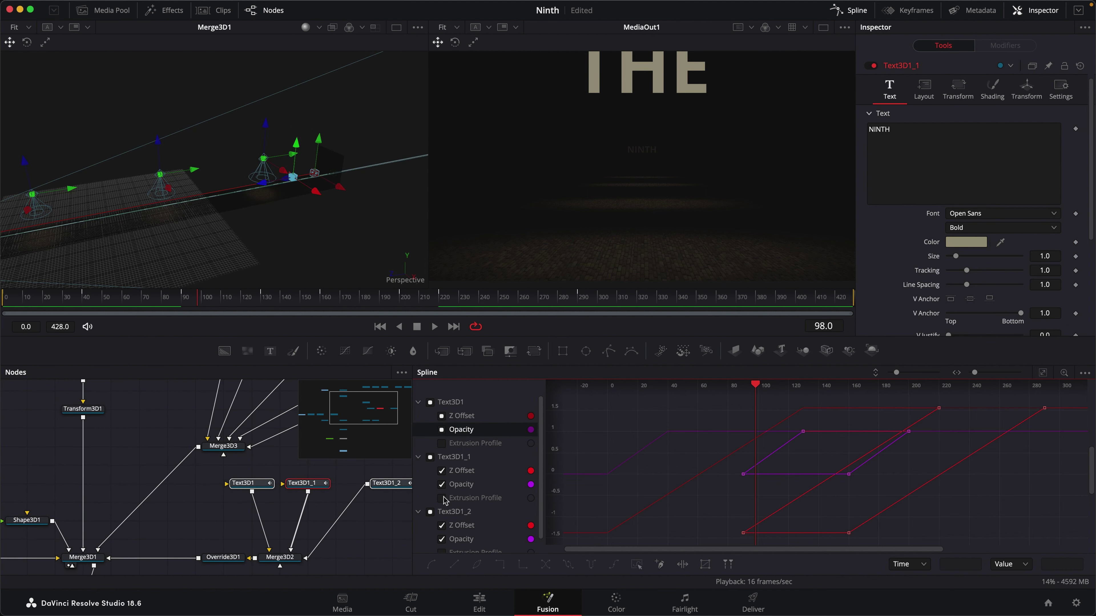
click(442, 525)
click(441, 540)
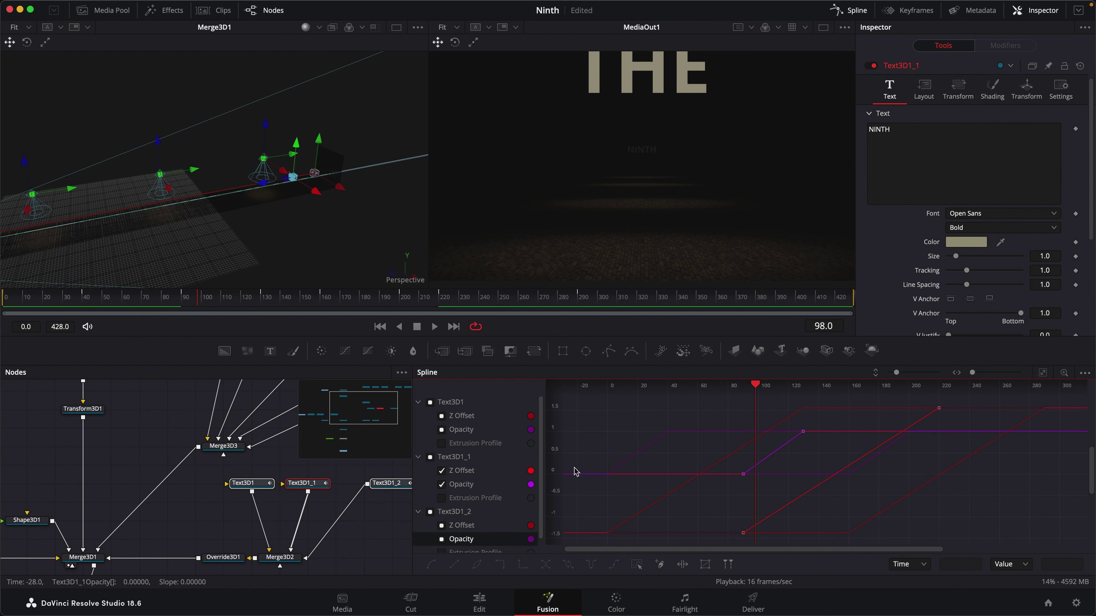
Step: Dim Text3D1_1's Opacity curve and shift its whole Z Offset curve down so it starts at about -37
drag(963, 403, 678, 554)
click(442, 484)
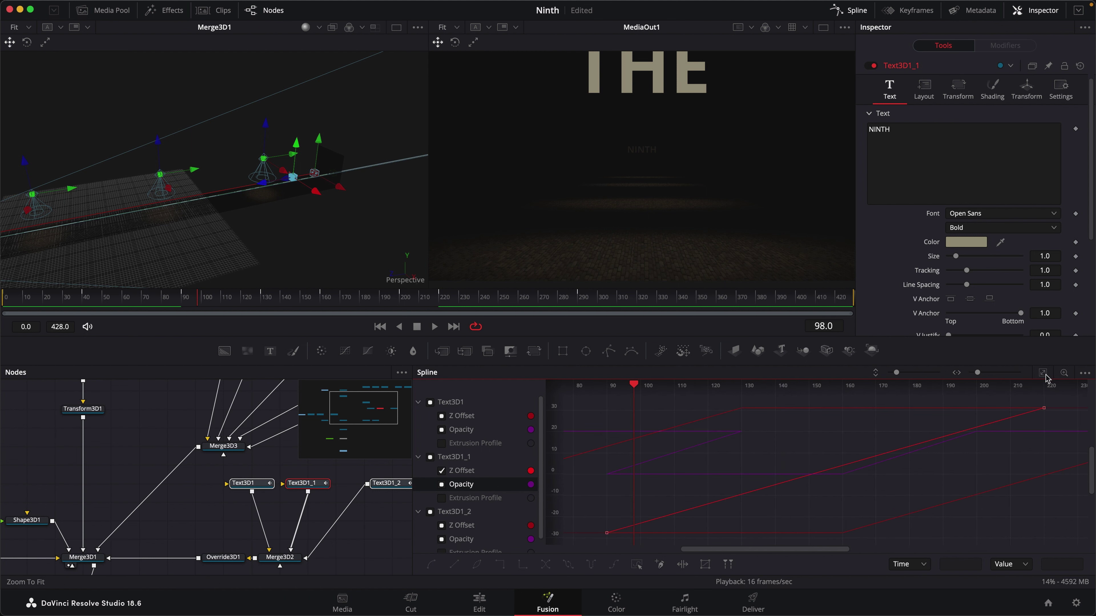
drag(1062, 406, 596, 549)
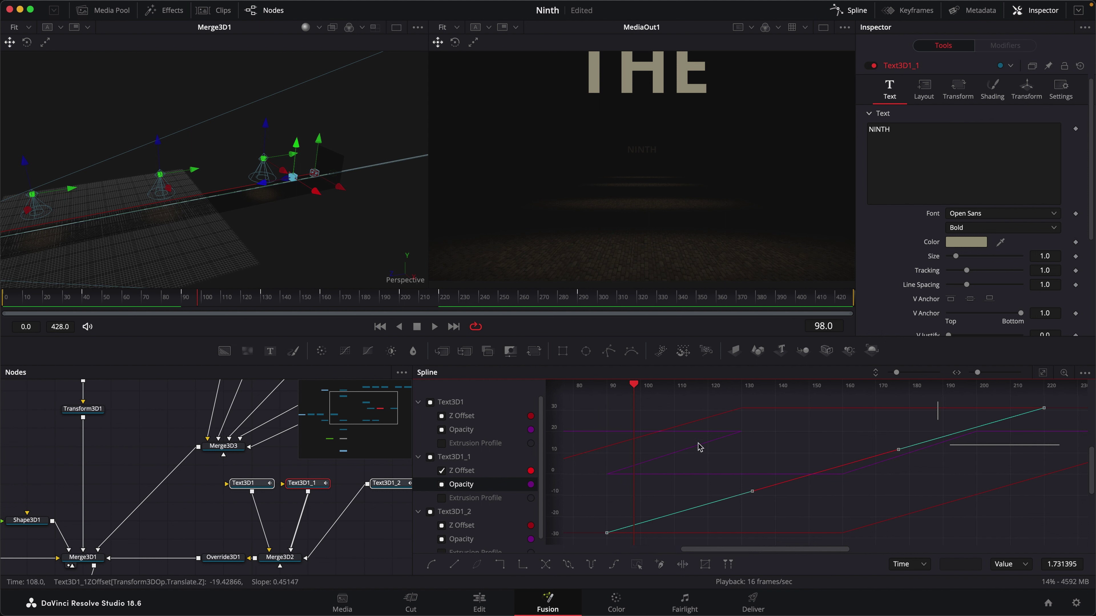
drag(604, 536, 637, 439)
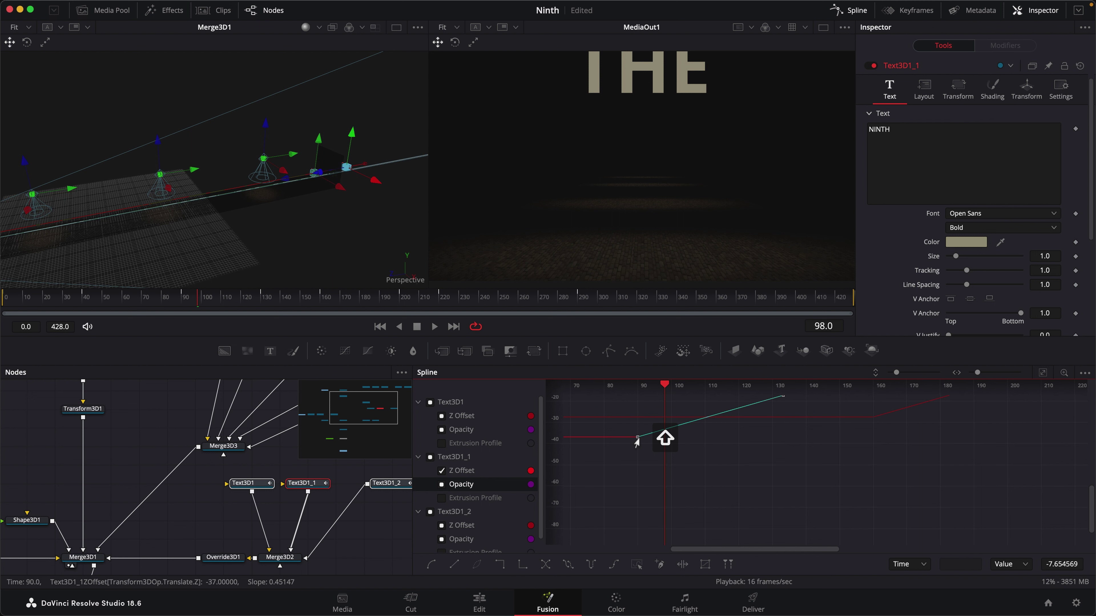
drag(636, 441, 633, 440)
Step: Keyframe the Scale of the gate image plane's Transform3D1 node at 5.0 on frame 270 and 0.001 on frame 269
click(330, 165)
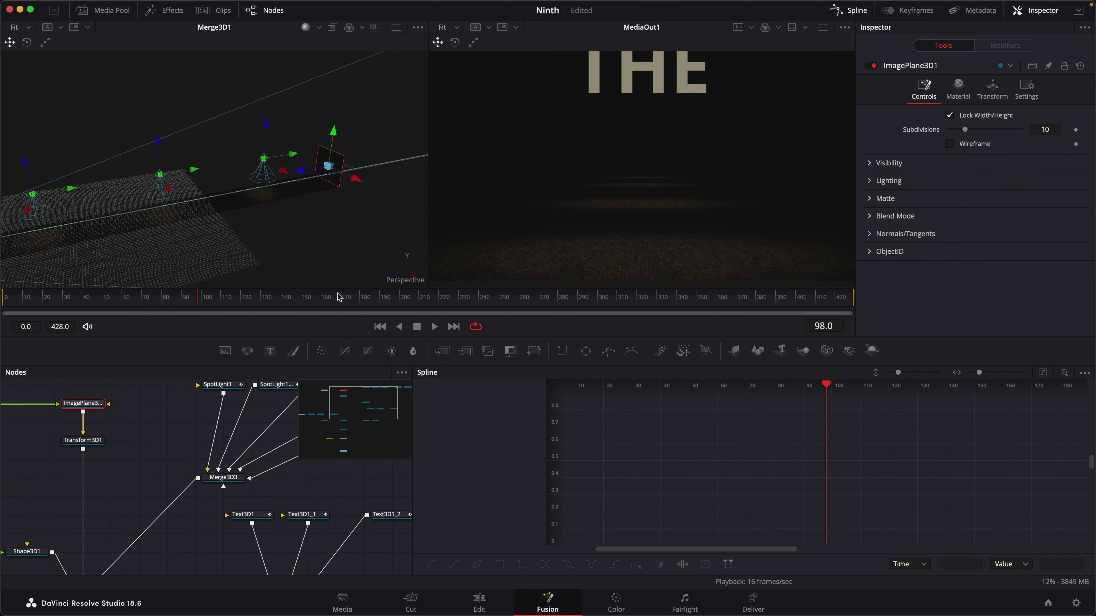
click(194, 499)
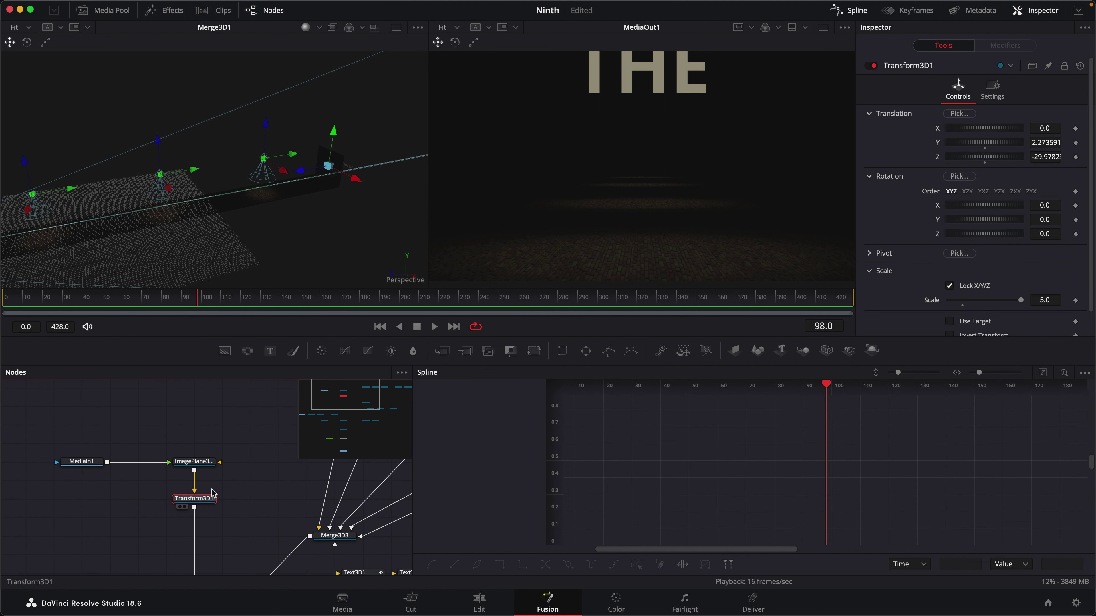
drag(460, 302, 540, 303)
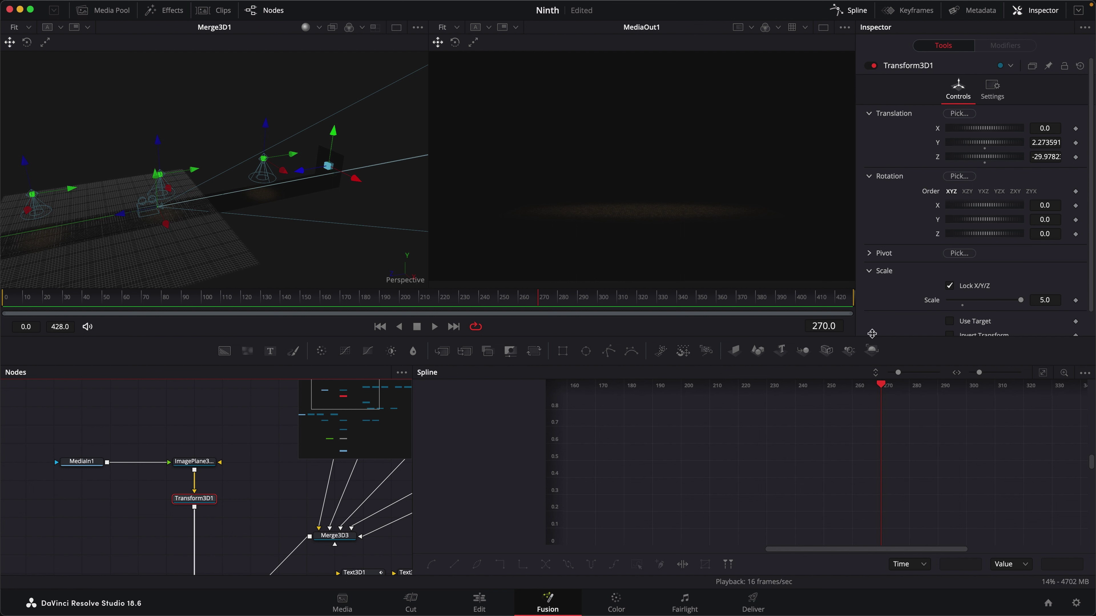
click(1076, 301)
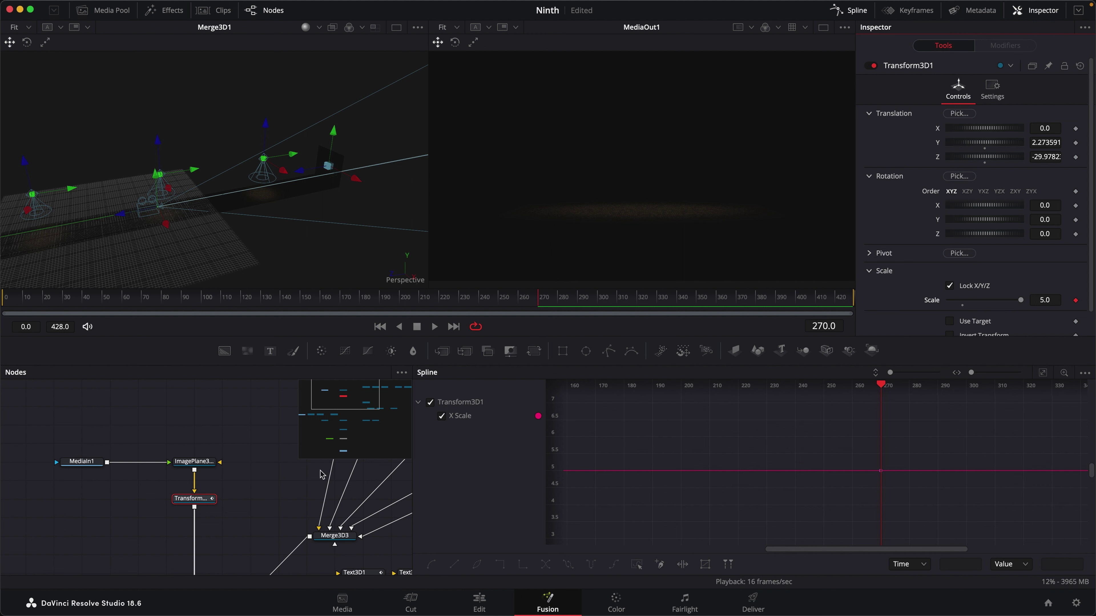
click(539, 303)
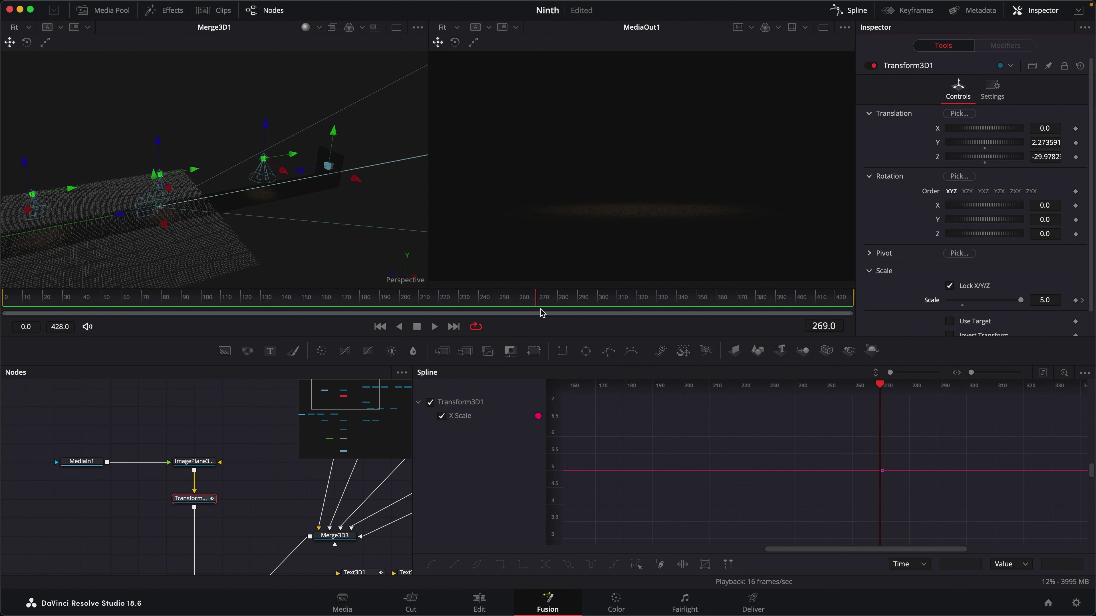
drag(1020, 300, 947, 301)
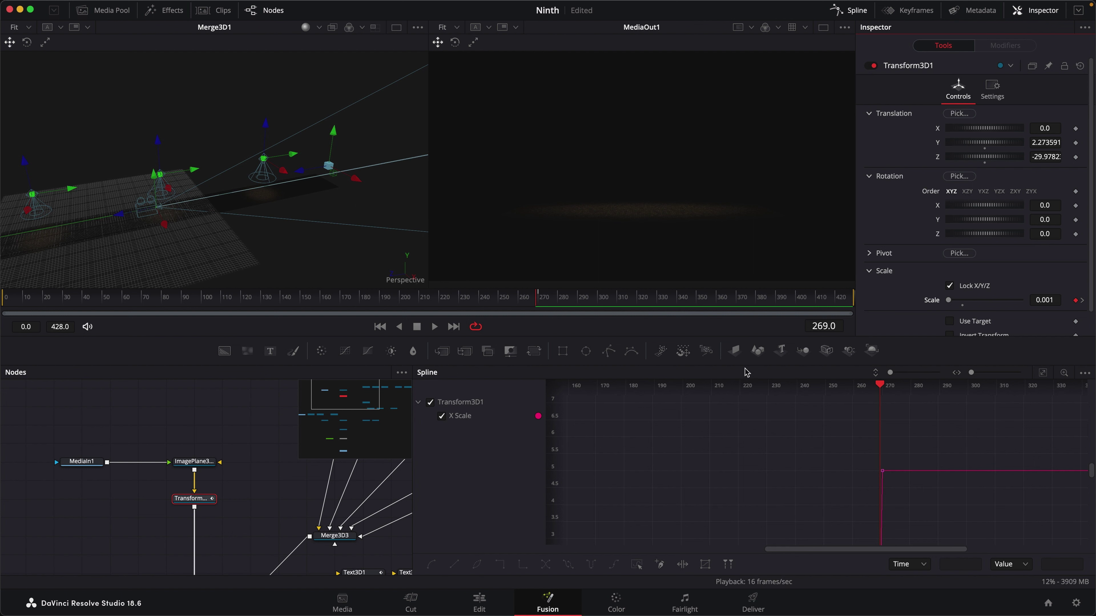
Step: Reselect the NINTH text node, Text3D1_1, and scrub through the animation up to frame 178
scroll(299, 454, down, 10)
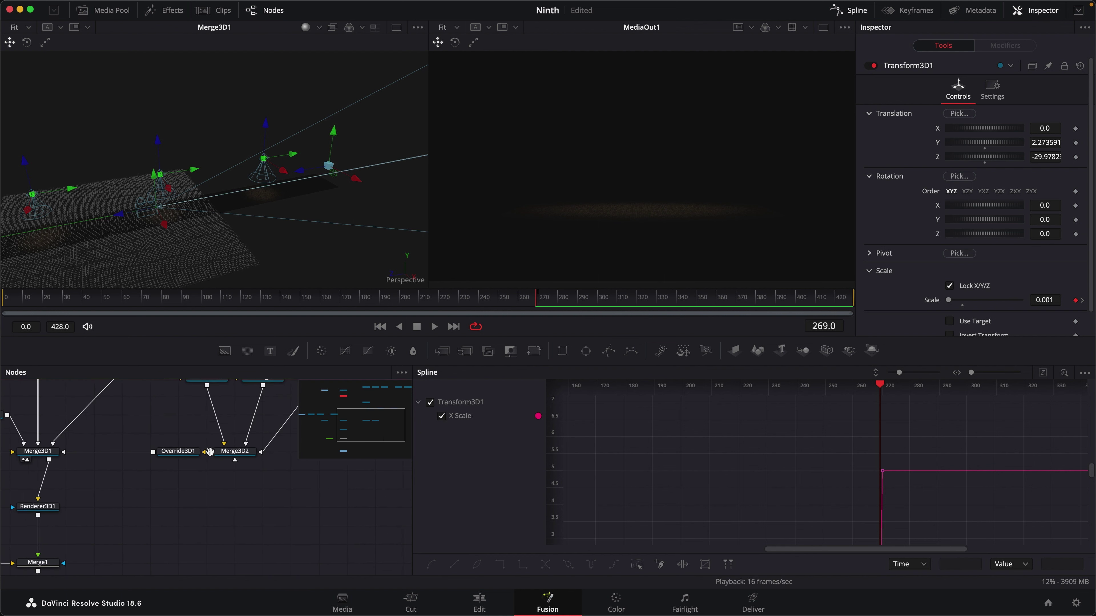
scroll(318, 487, left, 5)
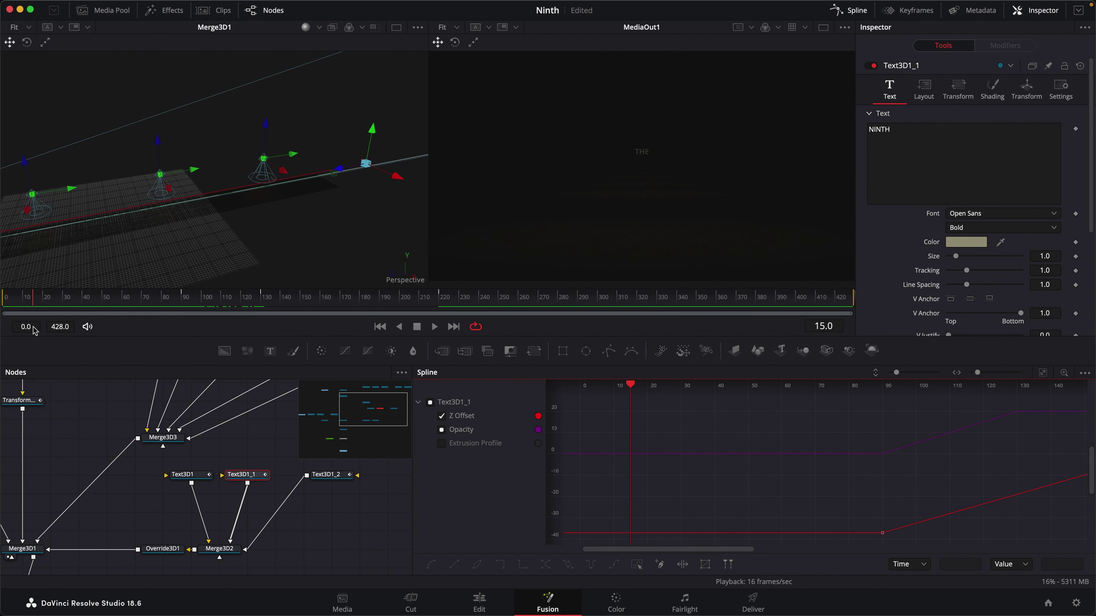
drag(159, 313, 358, 323)
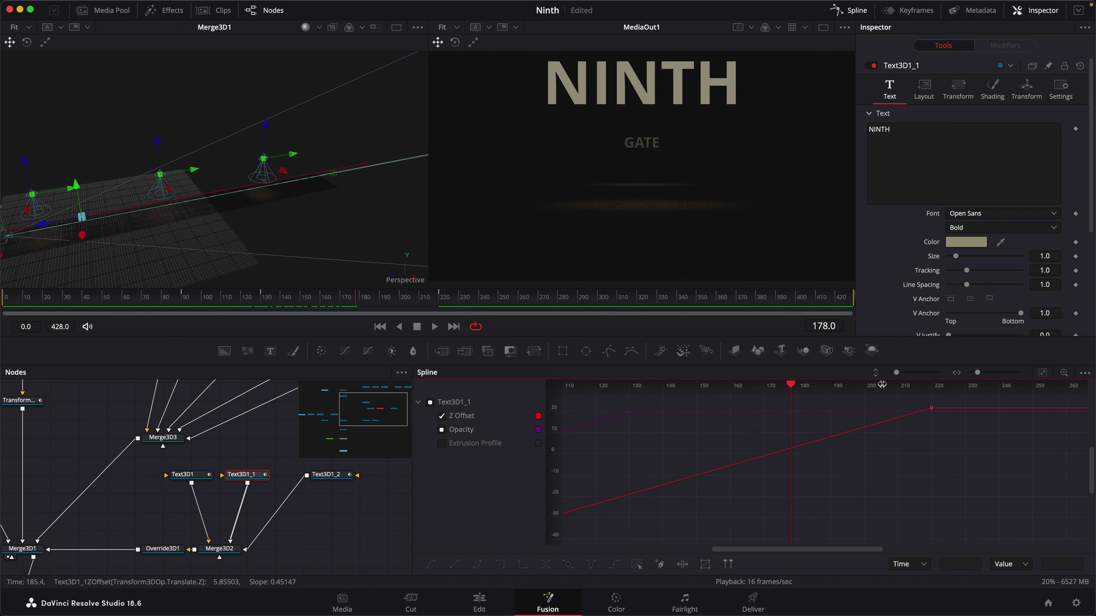
Step: Activate the Z Offset curve of the GATE text node, Text3D1_2, and shift all its keyframes down to start at about -61
click(341, 480)
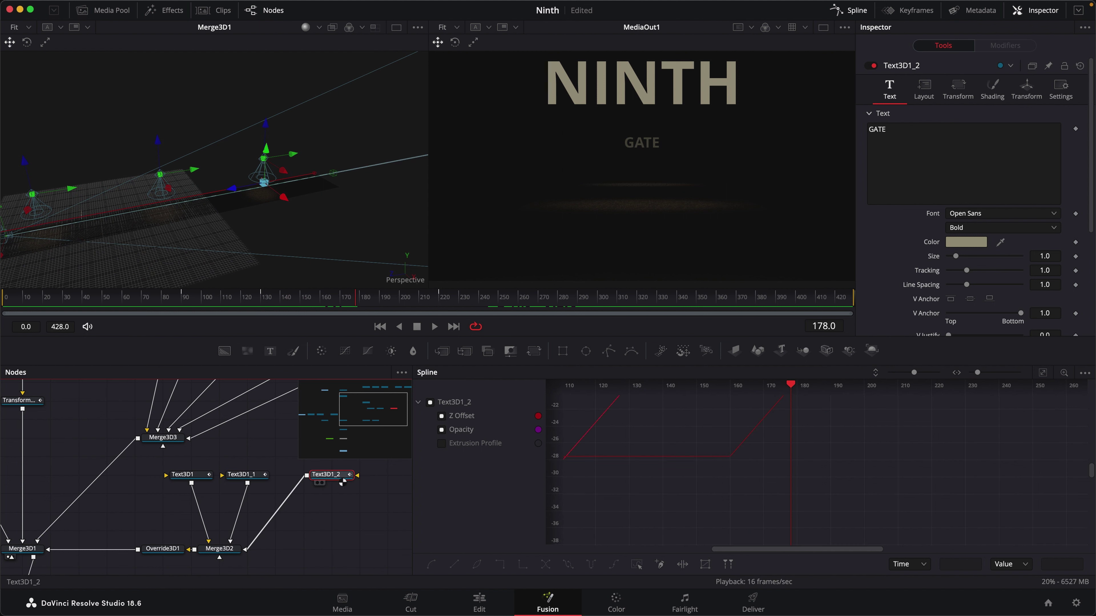
click(442, 416)
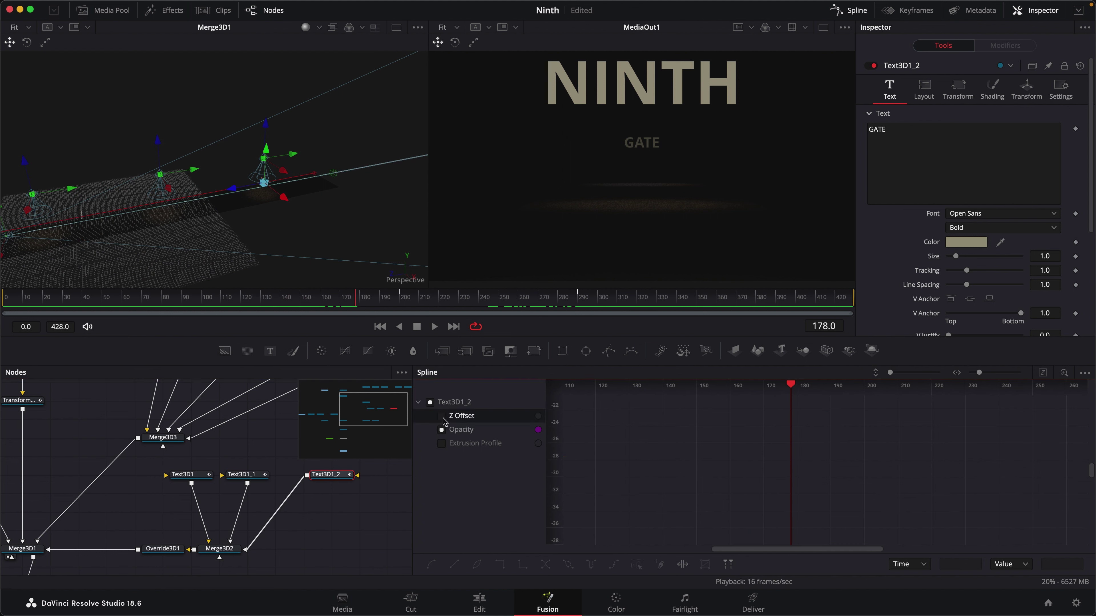
drag(1056, 402, 597, 552)
drag(795, 514, 801, 486)
scroll(801, 487, down, 3)
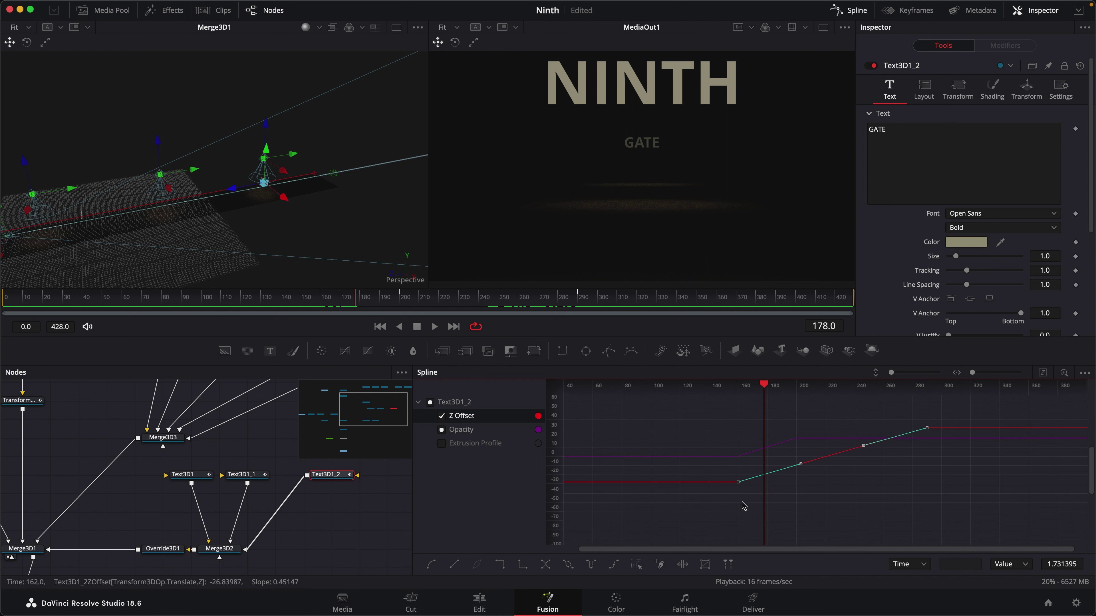
drag(737, 488, 734, 520)
Step: Scrub around frames 266 to 273 to check how the GATE text covers the gate image's appearance
drag(356, 303, 533, 327)
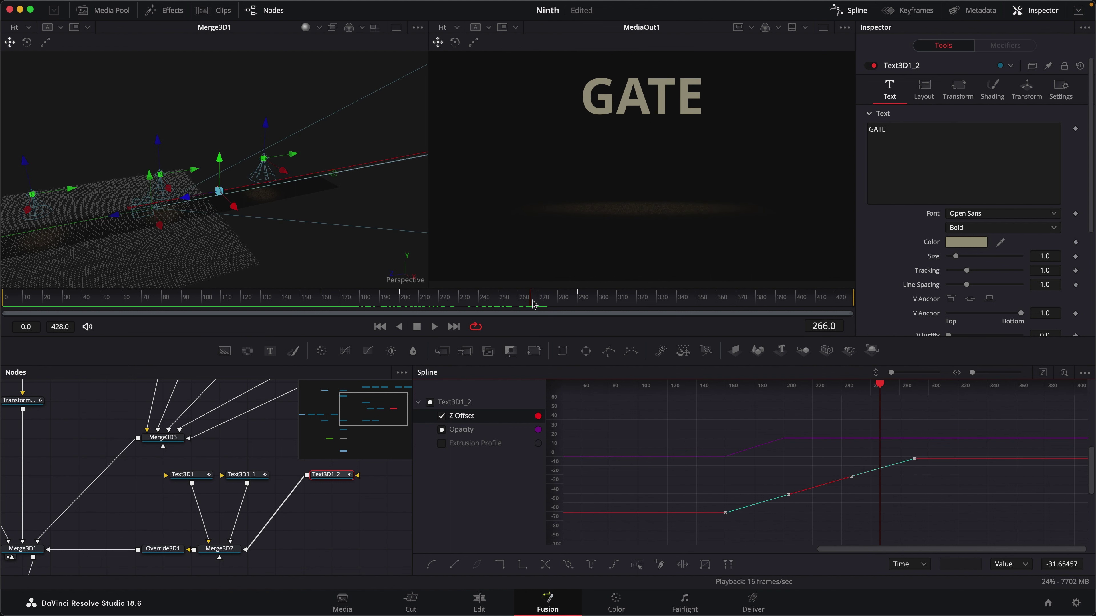
drag(533, 304, 539, 304)
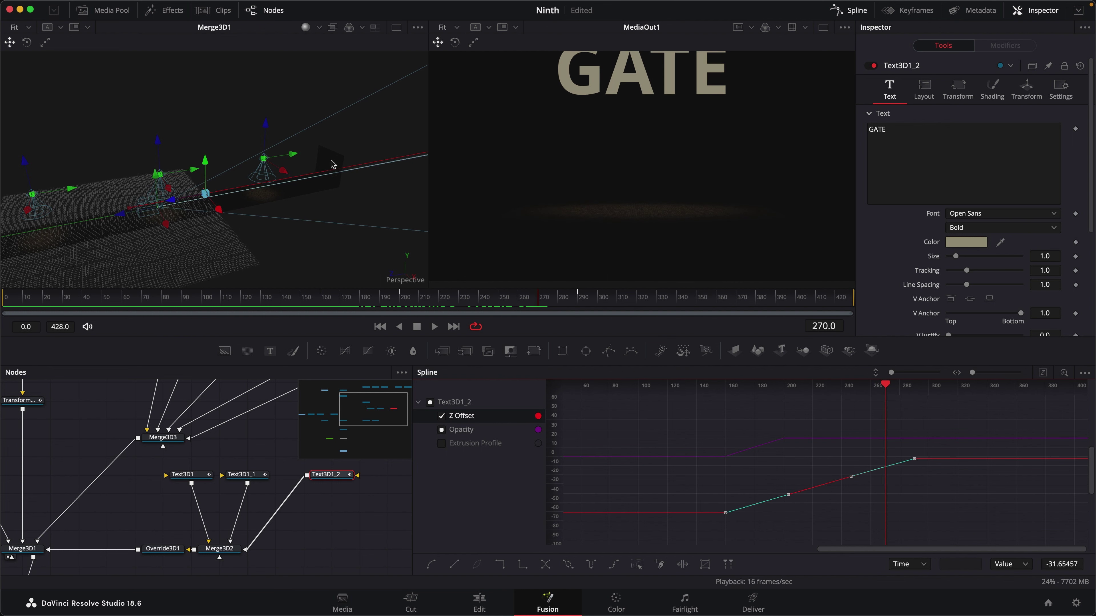
click(533, 302)
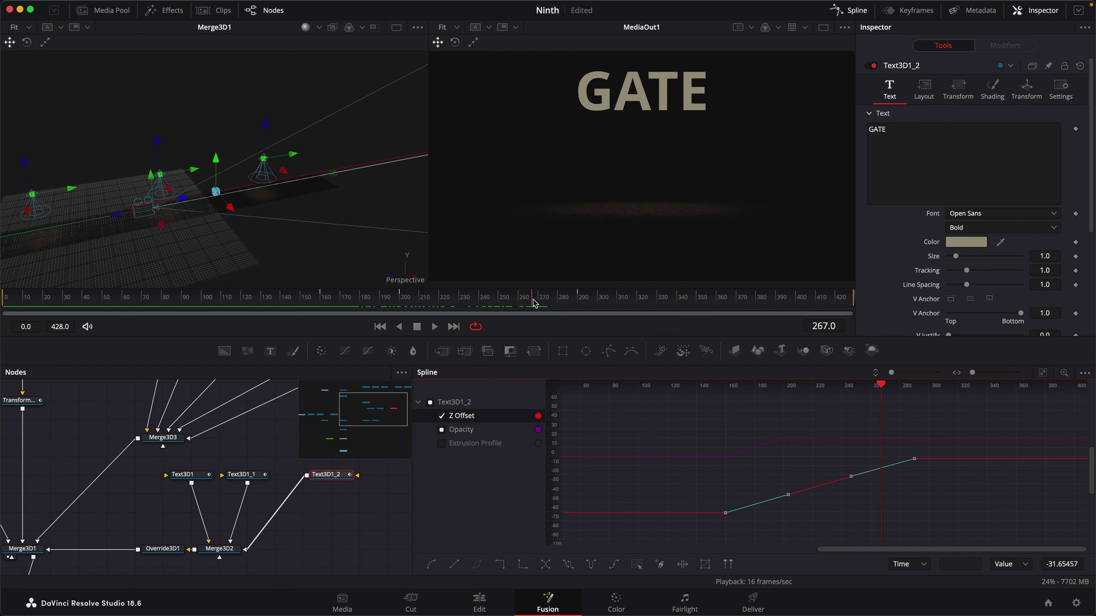
drag(534, 303, 545, 303)
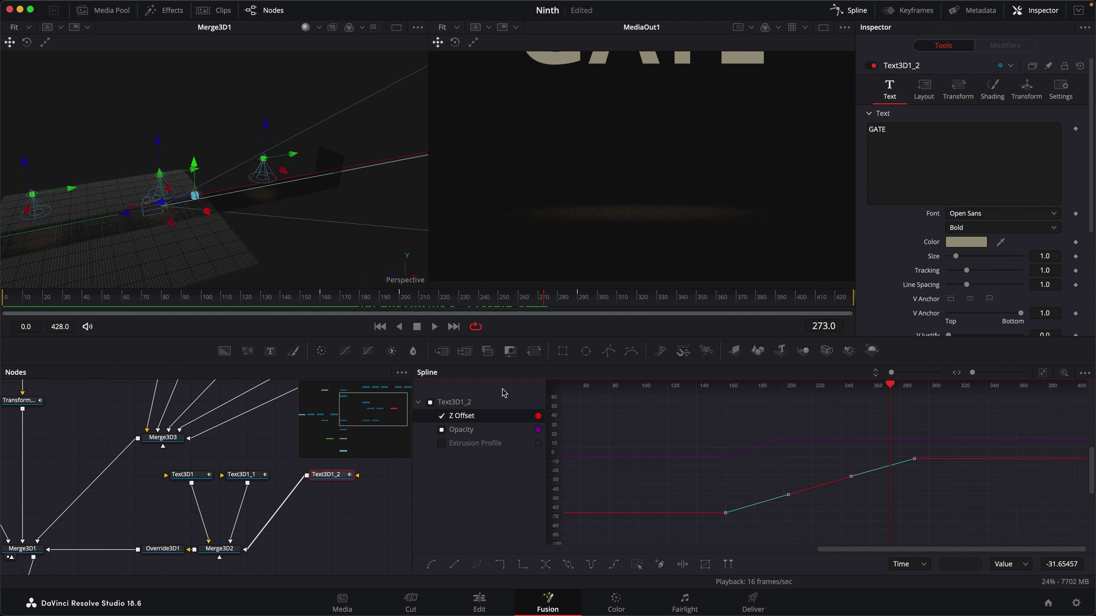
Step: Duplicate the SpotLight1_4 node, place the copy below the spotlight row and connect it to Merge3D3
scroll(259, 497, up, 5)
scroll(259, 496, right, 5)
click(244, 474)
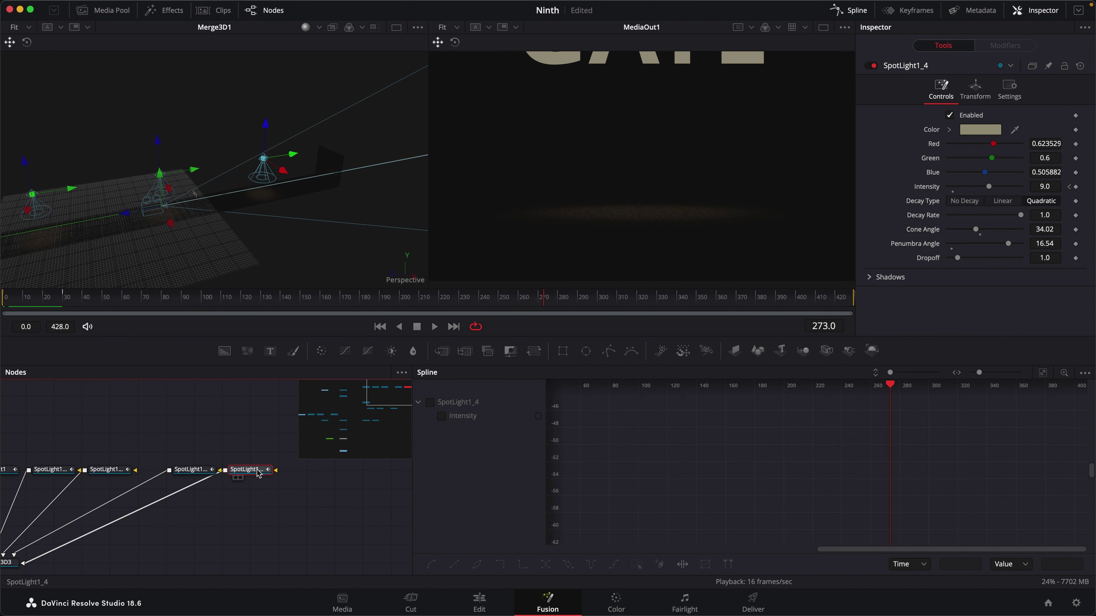
key(super+c)
key(super+v)
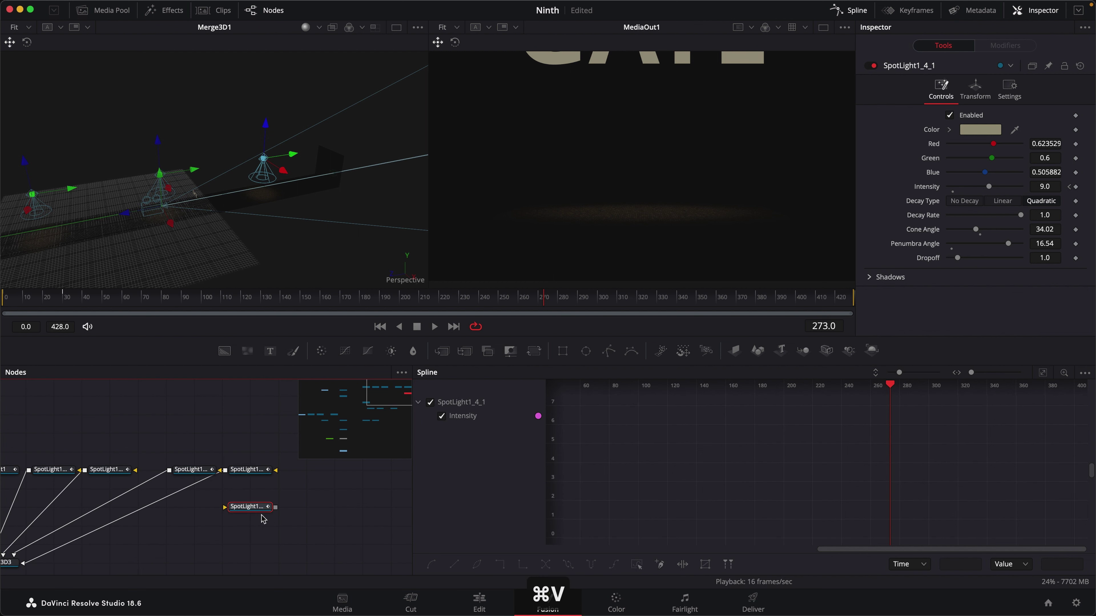
drag(263, 519, 264, 557)
scroll(267, 518, down, 3)
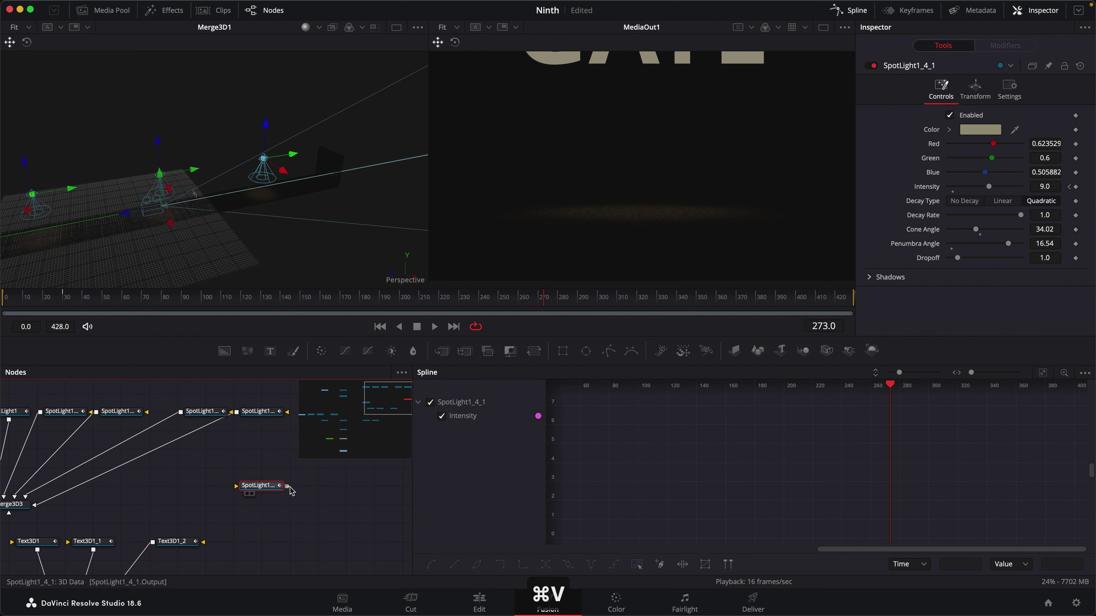
drag(287, 486, 267, 505)
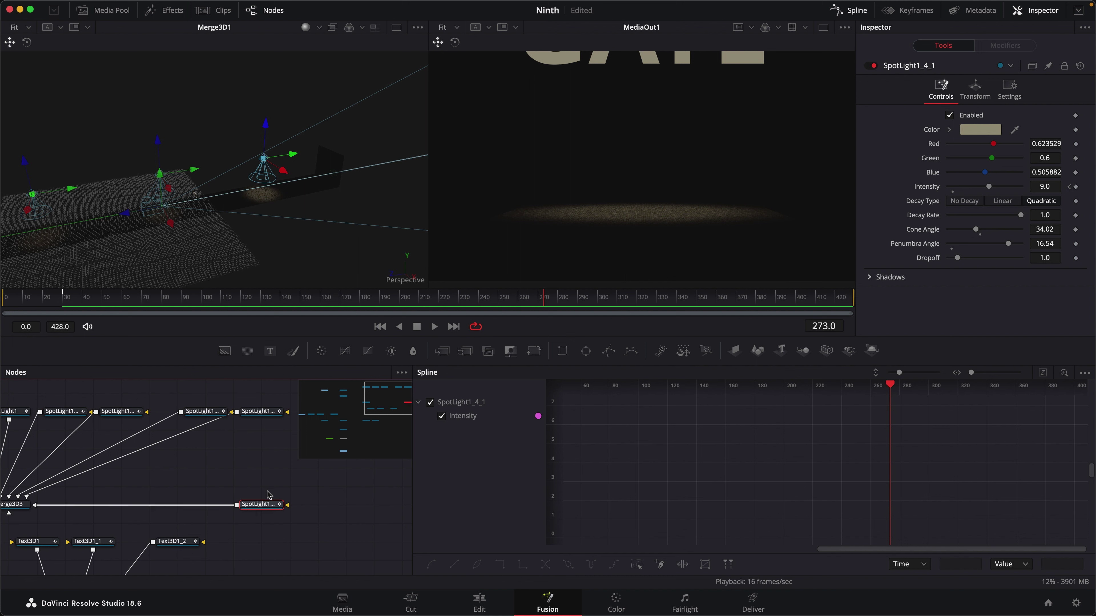
Step: Move the copied spotlight just in front of the gate image, with X rotation -86.5 and penumbra angle 17.17
drag(305, 153, 354, 135)
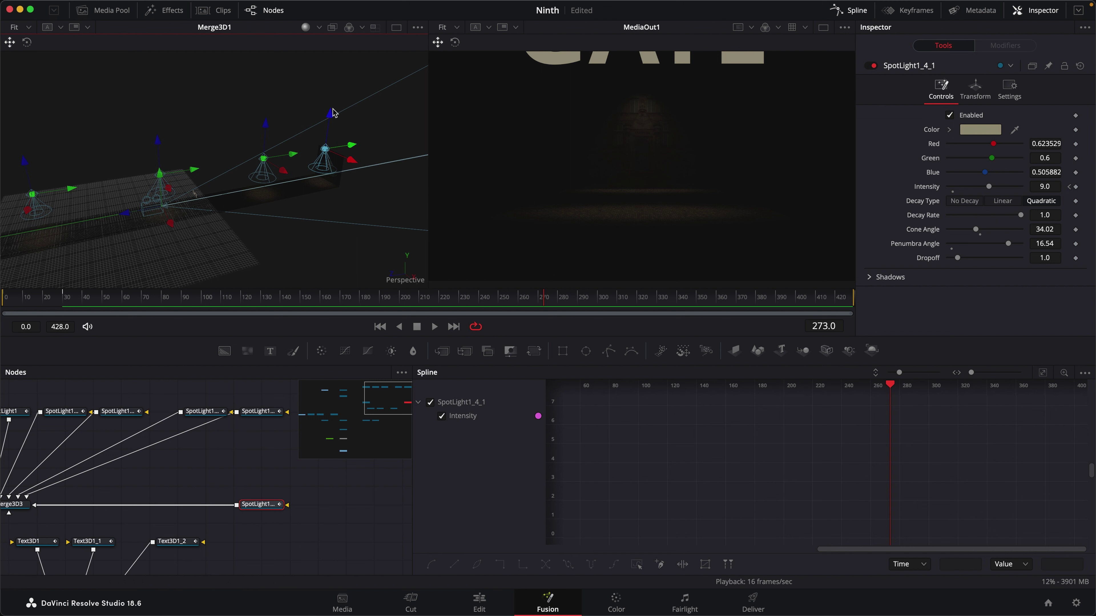
drag(331, 113, 331, 115)
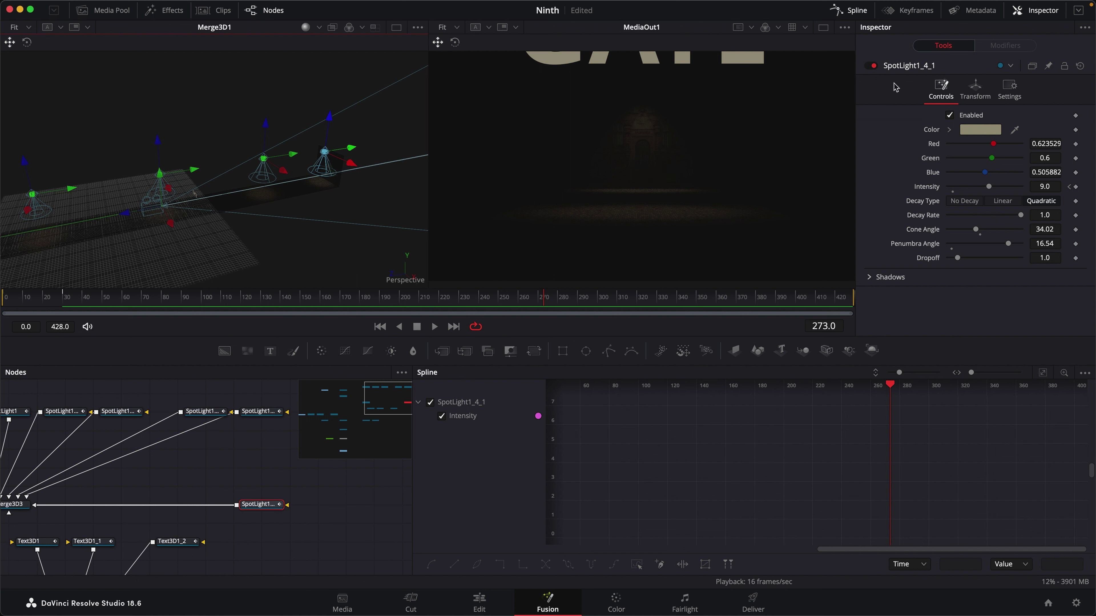
click(981, 93)
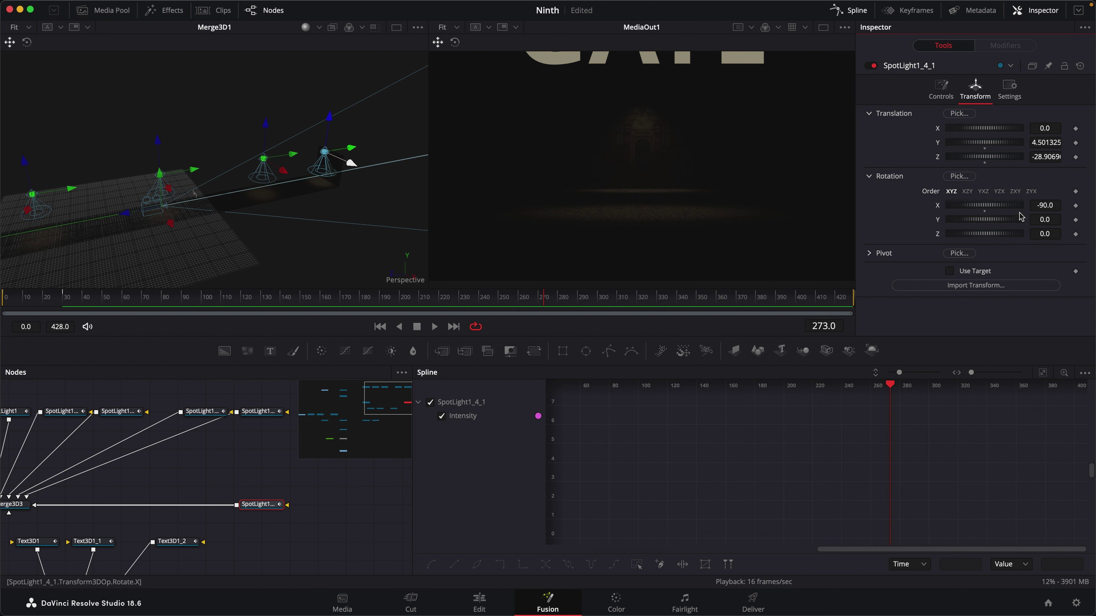
drag(1059, 206, 1065, 206)
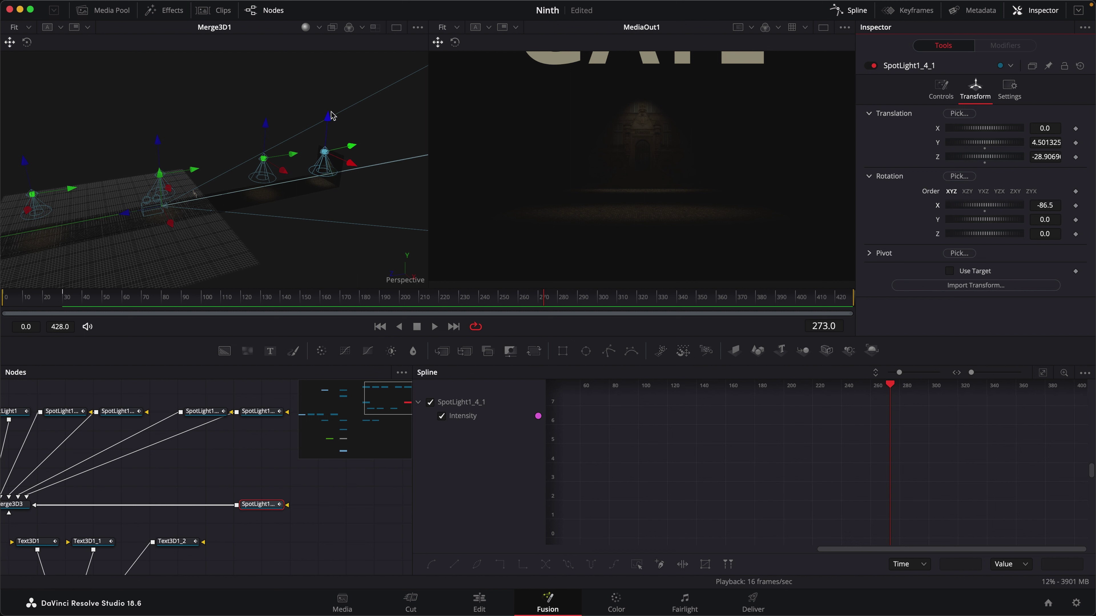
drag(328, 116, 331, 122)
click(941, 90)
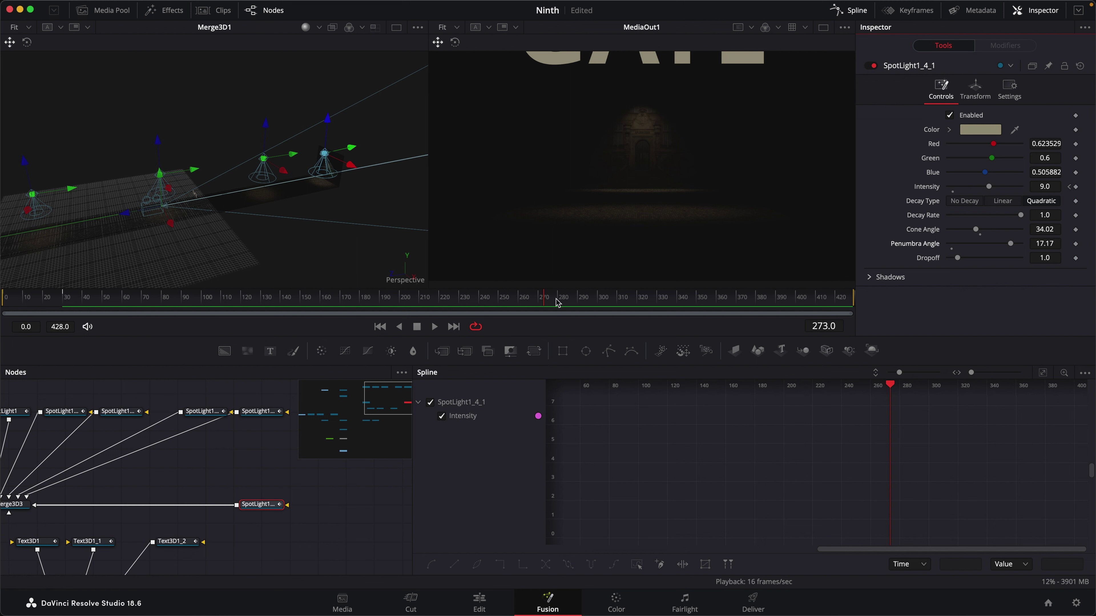
Step: Set the playhead to frame 270 and show SpotLight1_4_1's Intensity keyframes in the Keyframes editor, fitted to view
drag(546, 303, 540, 303)
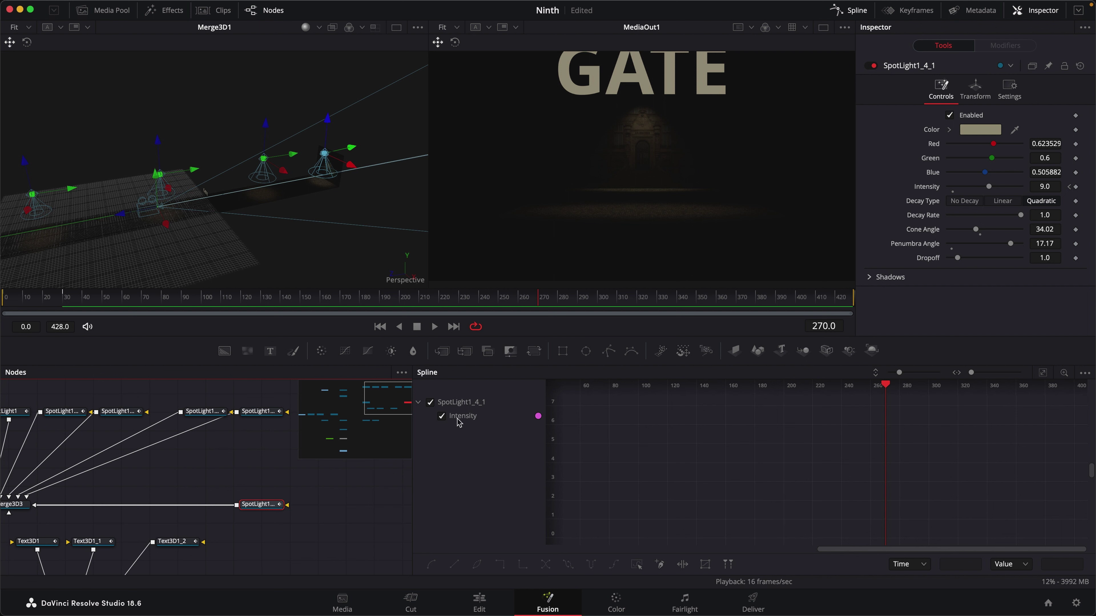
click(479, 420)
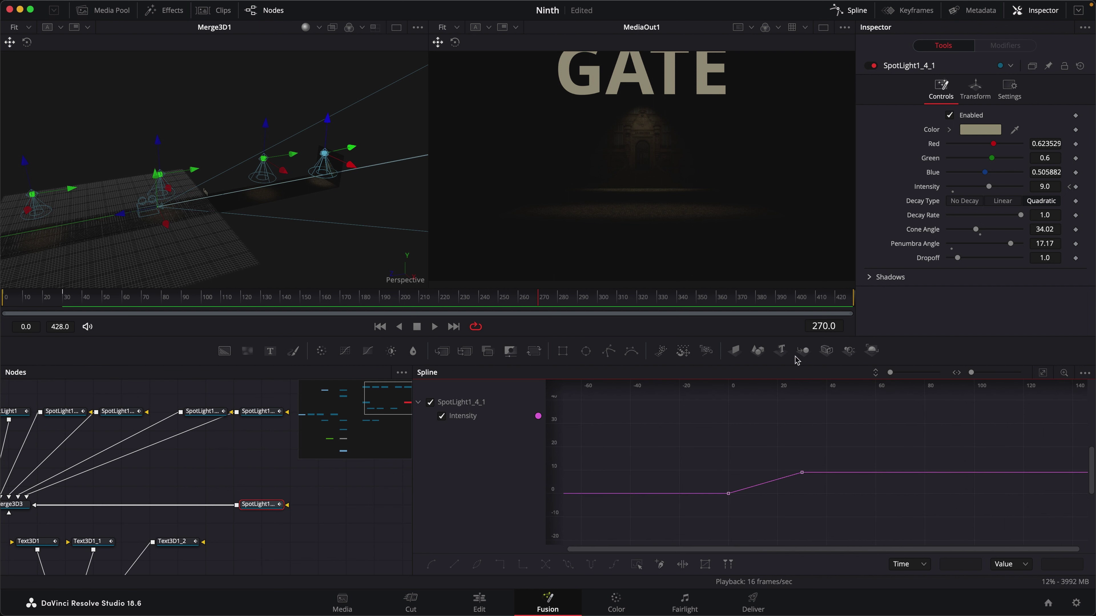
click(923, 13)
click(849, 10)
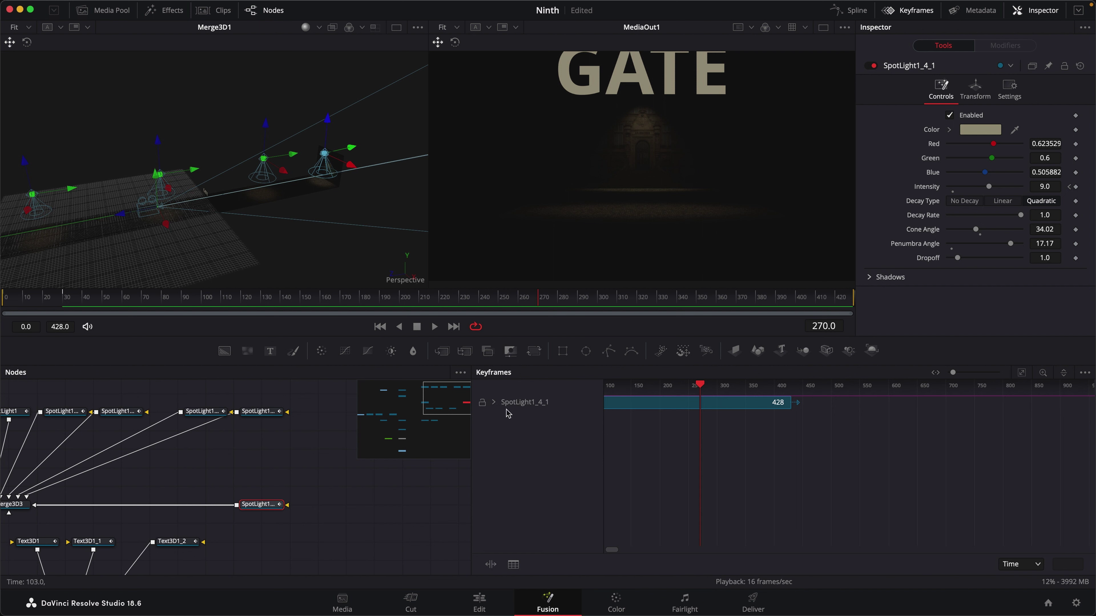
click(494, 402)
click(1021, 373)
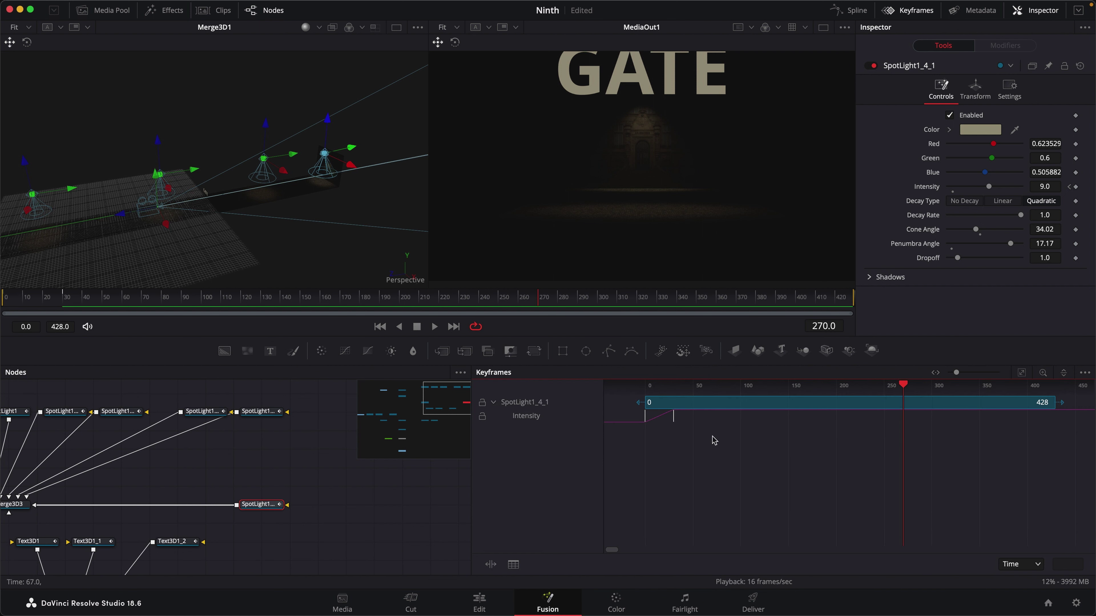
Step: Shift SpotLight1_4_1's Intensity keyframes to frame 270, and then back so the fade-in starts at frame 245
drag(713, 440, 895, 422)
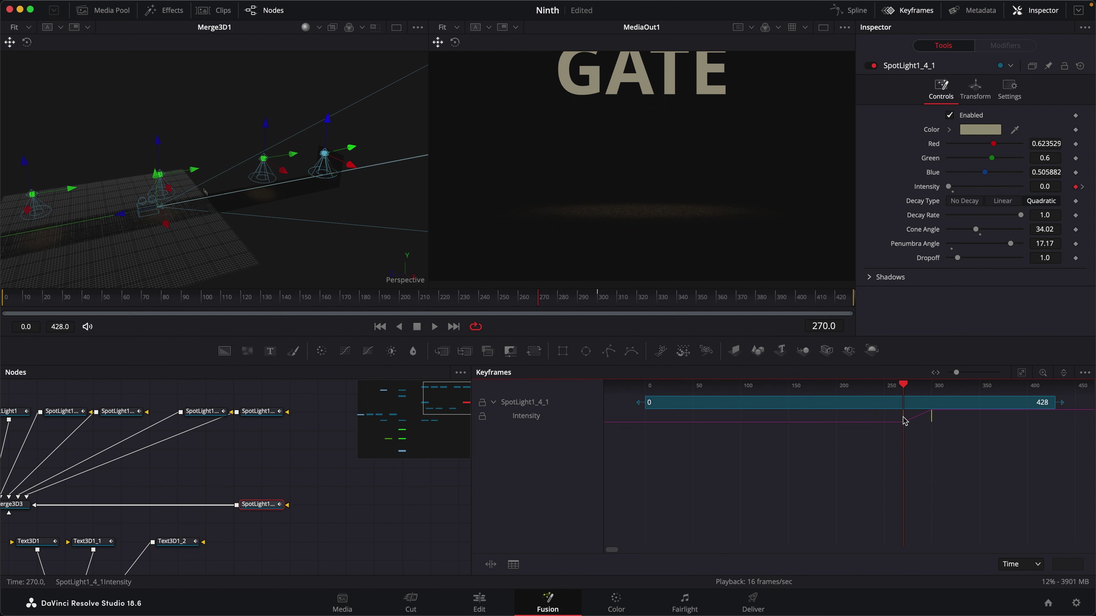
drag(537, 302, 491, 313)
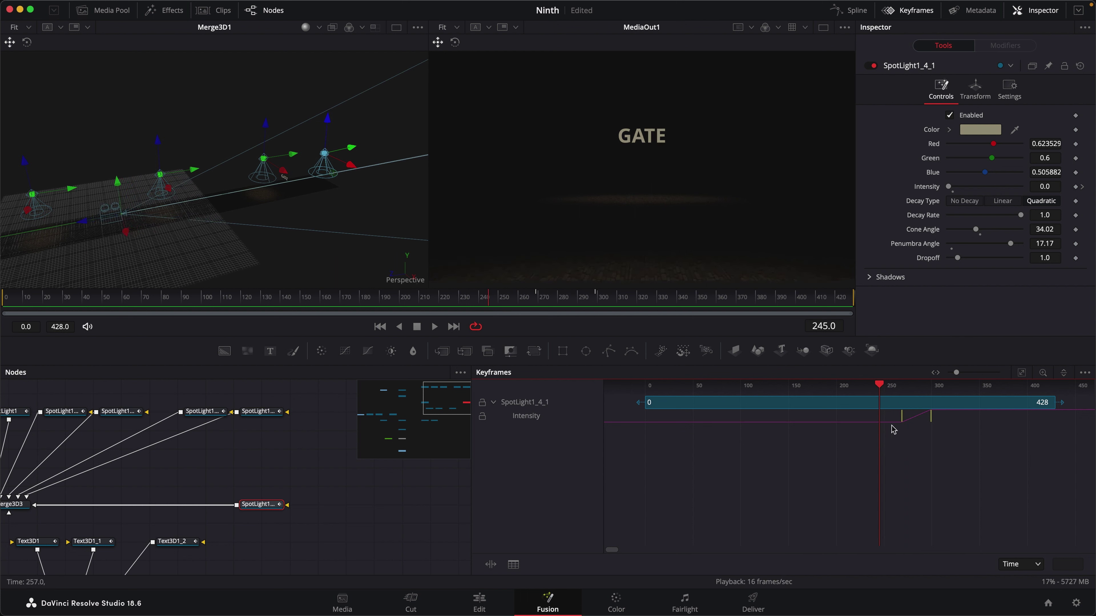
drag(902, 418, 880, 427)
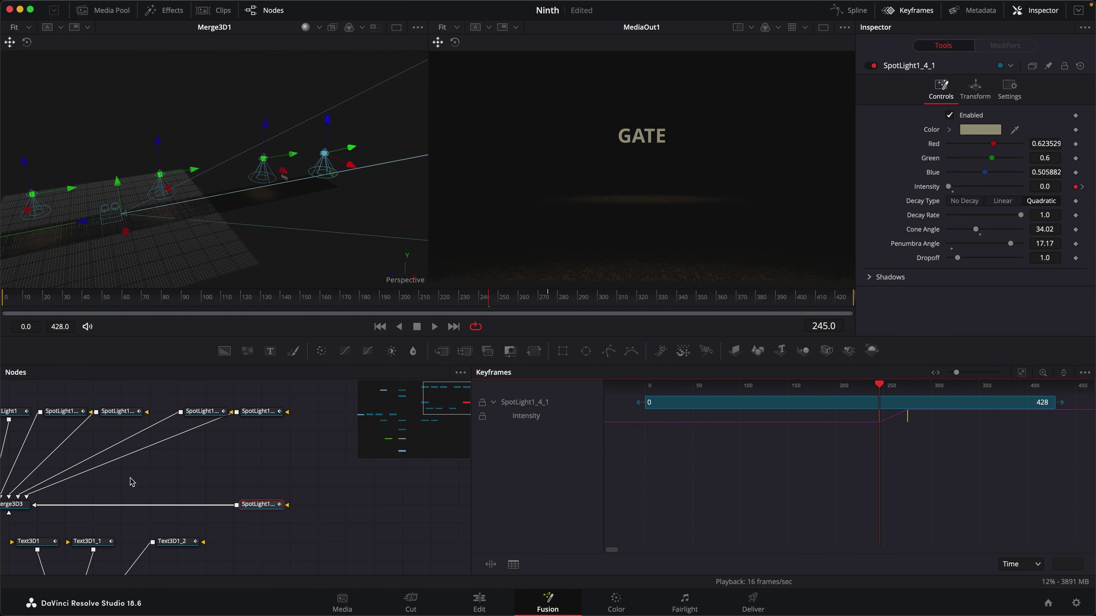
Step: Select the gate image's Transform3D1 node and show its X Scale keyframes in the Keyframes editor
drag(129, 478, 311, 507)
drag(148, 476, 290, 403)
click(216, 457)
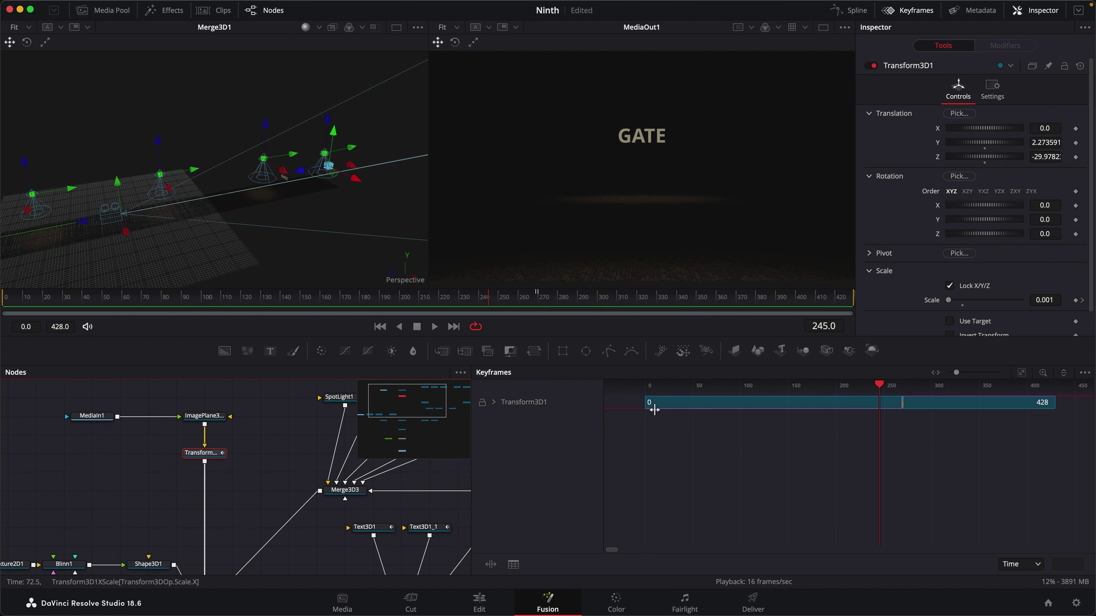
click(495, 404)
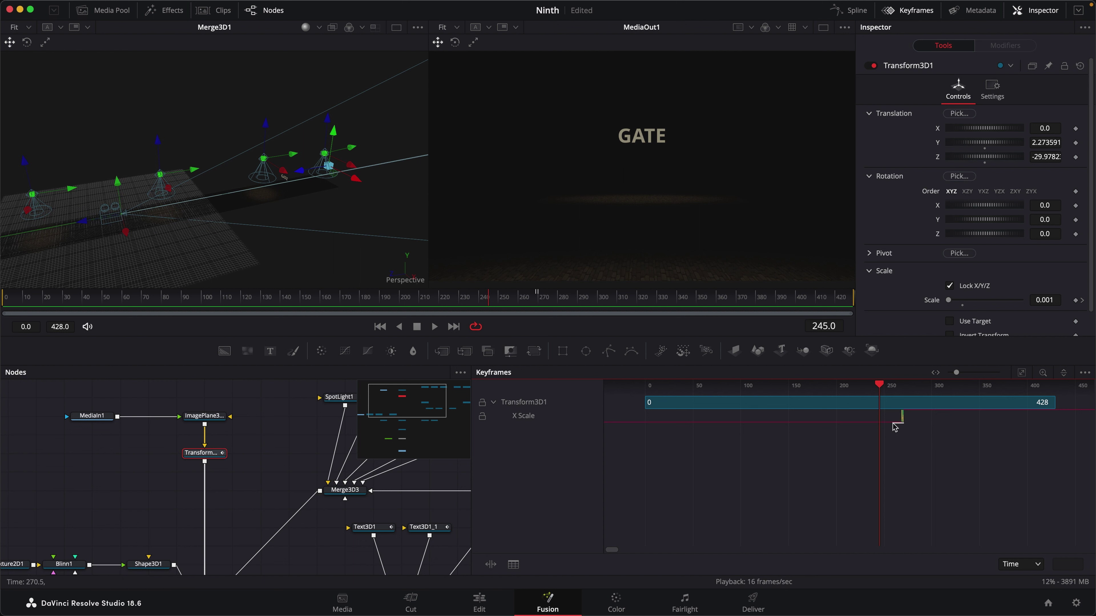
Step: Shift Transform3D1's X Scale keyframes earlier so the gate image reaches full scale at frame 242
click(901, 419)
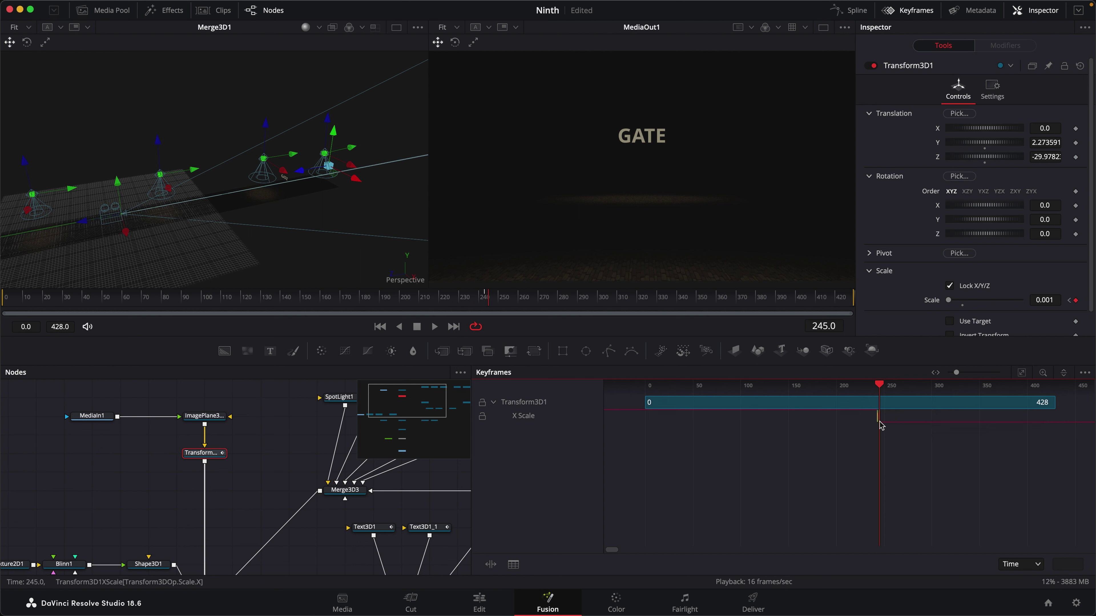
drag(881, 425, 876, 422)
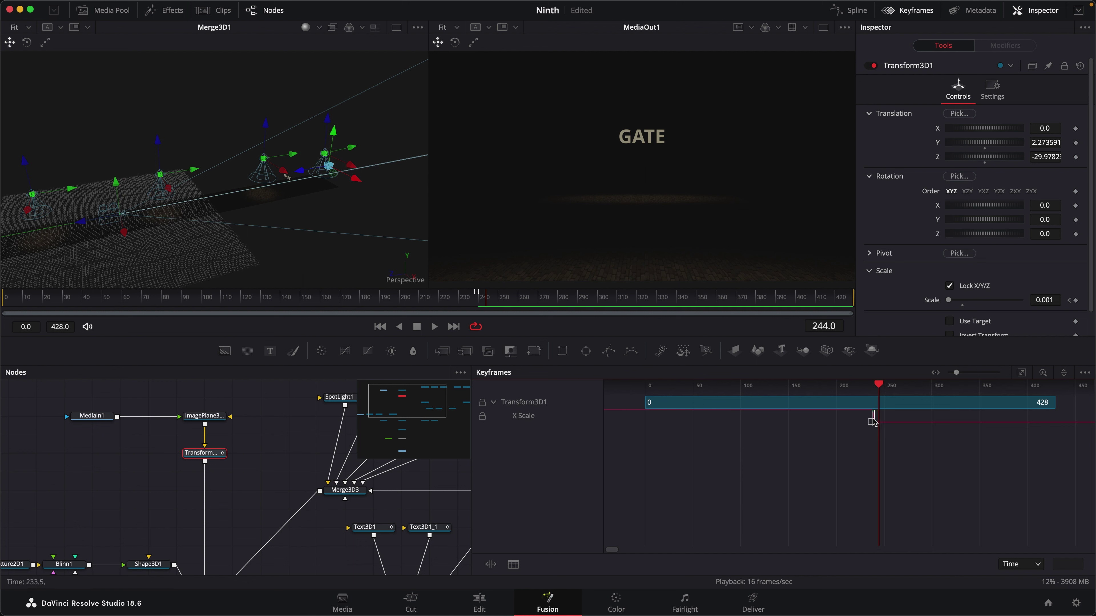
click(872, 419)
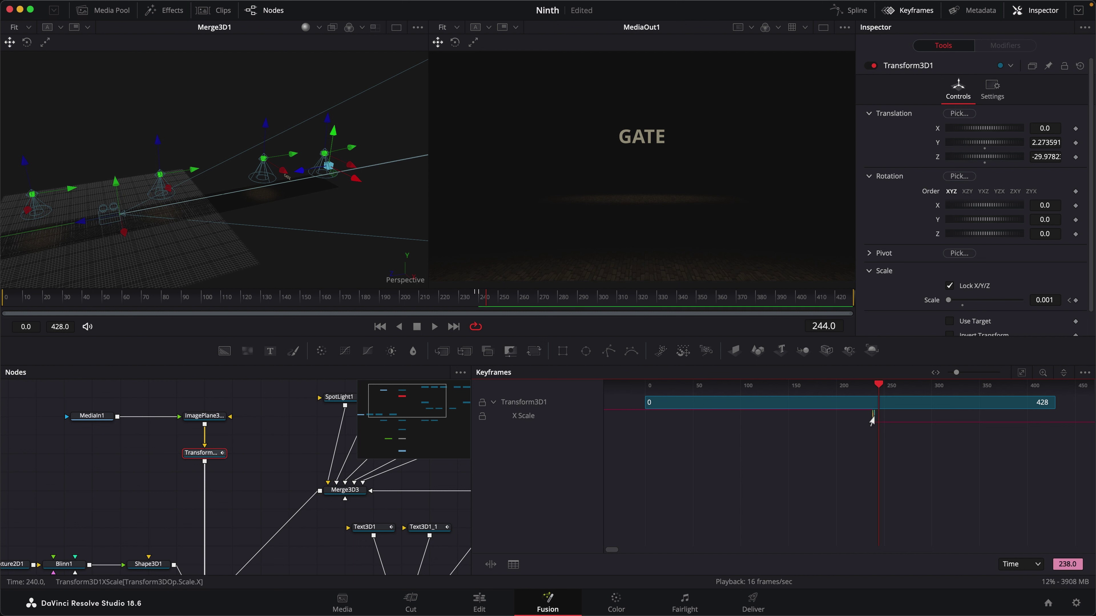
drag(875, 422, 876, 422)
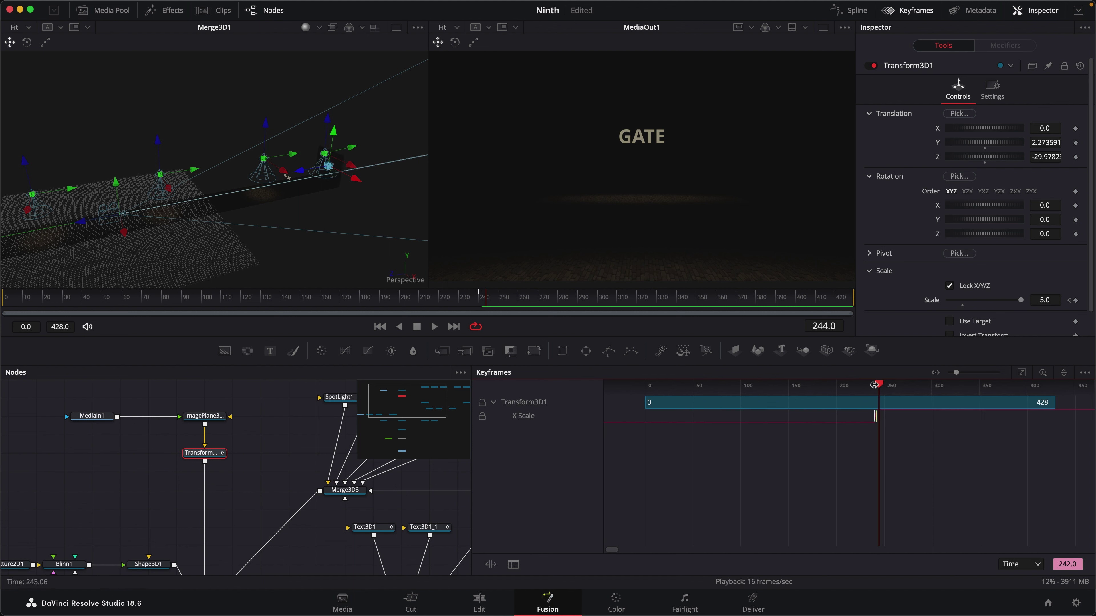
drag(873, 384, 868, 385)
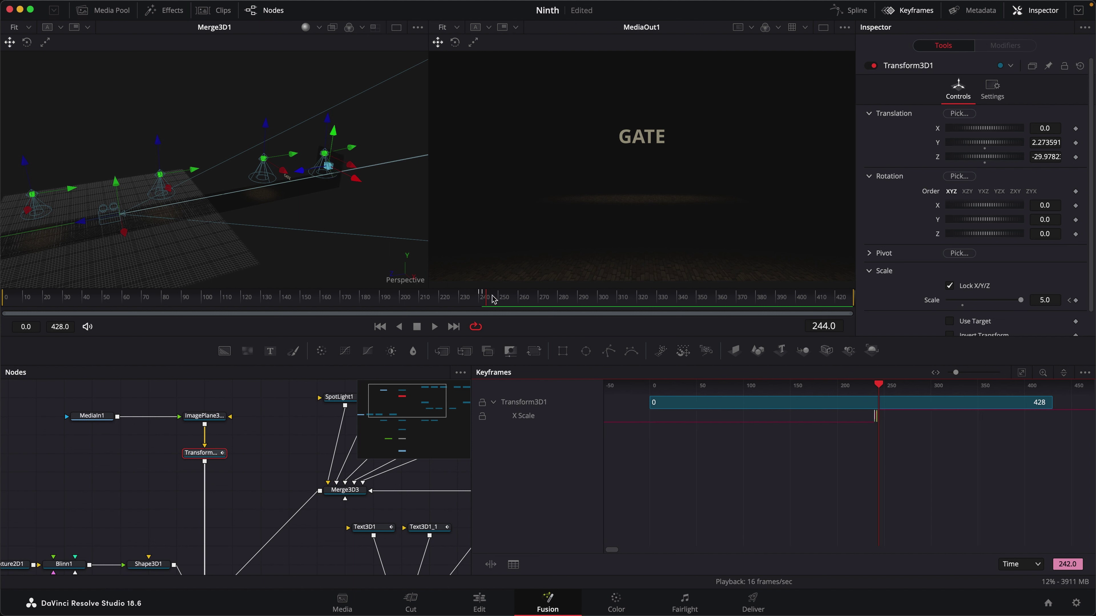
Step: Preview the gate reveal from frame 244, and play the animation from the start to frame 82
key(space)
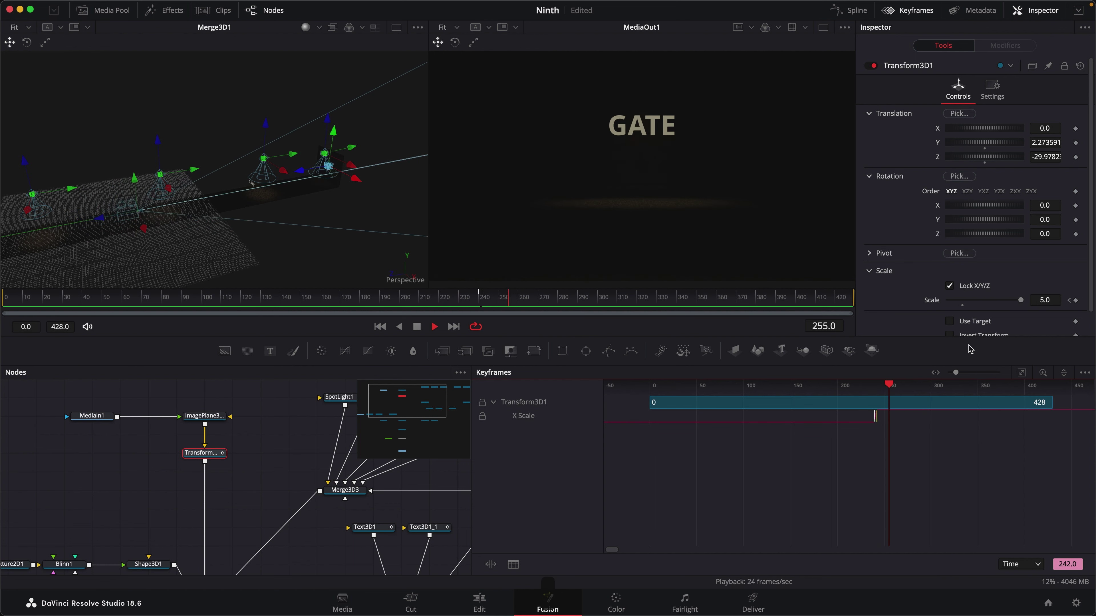
drag(874, 385, 851, 388)
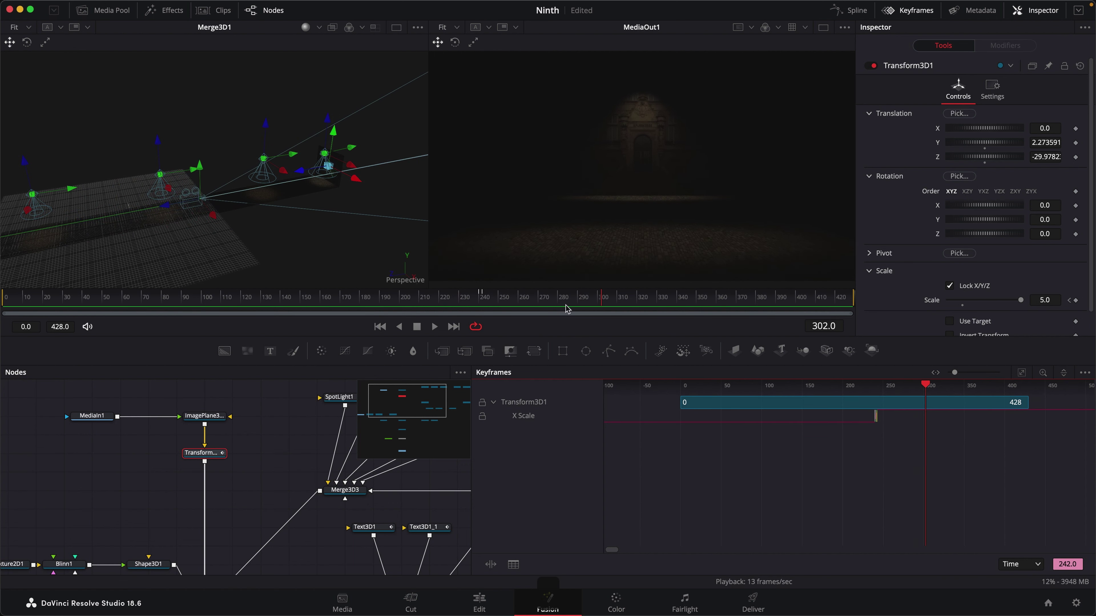
click(477, 301)
drag(480, 304, 531, 301)
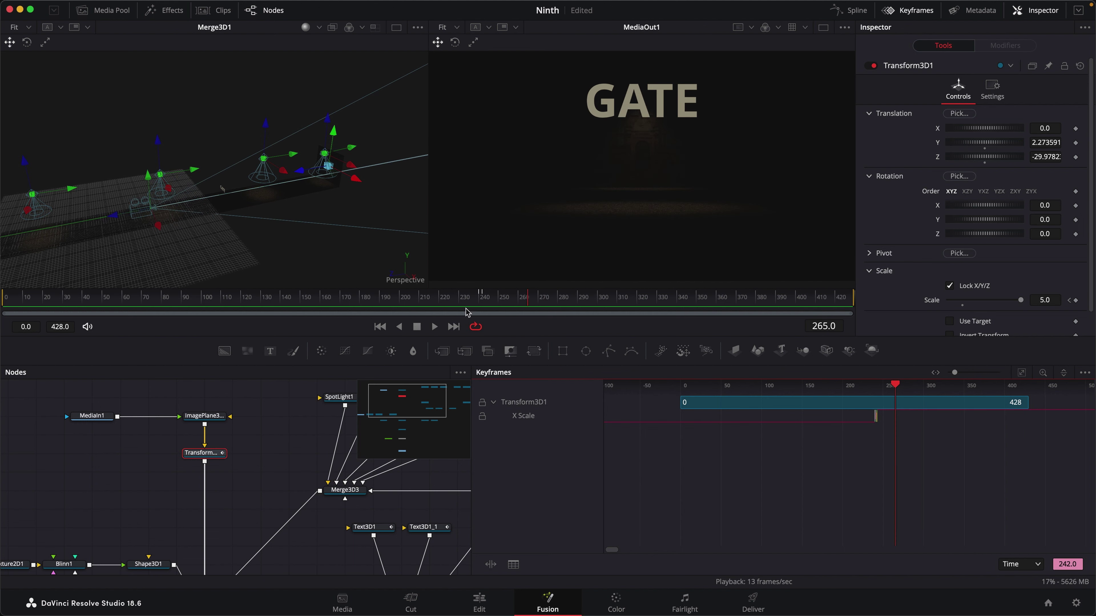
click(380, 327)
click(434, 326)
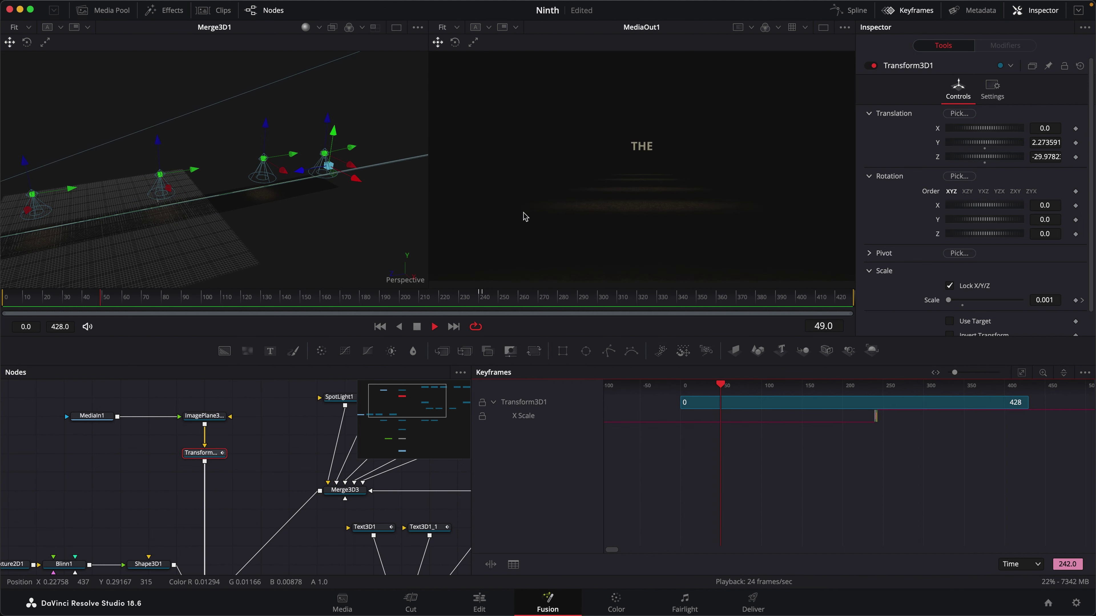
key(space)
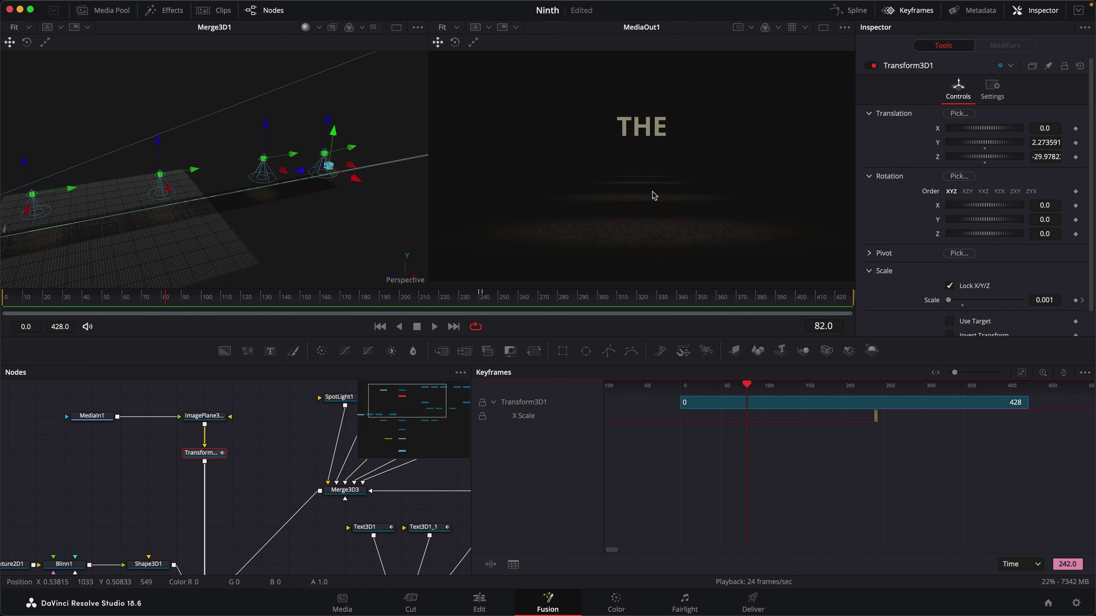
Step: Widen the Shape3D1 street plane by setting its X scale to 8.0
drag(286, 258, 296, 187)
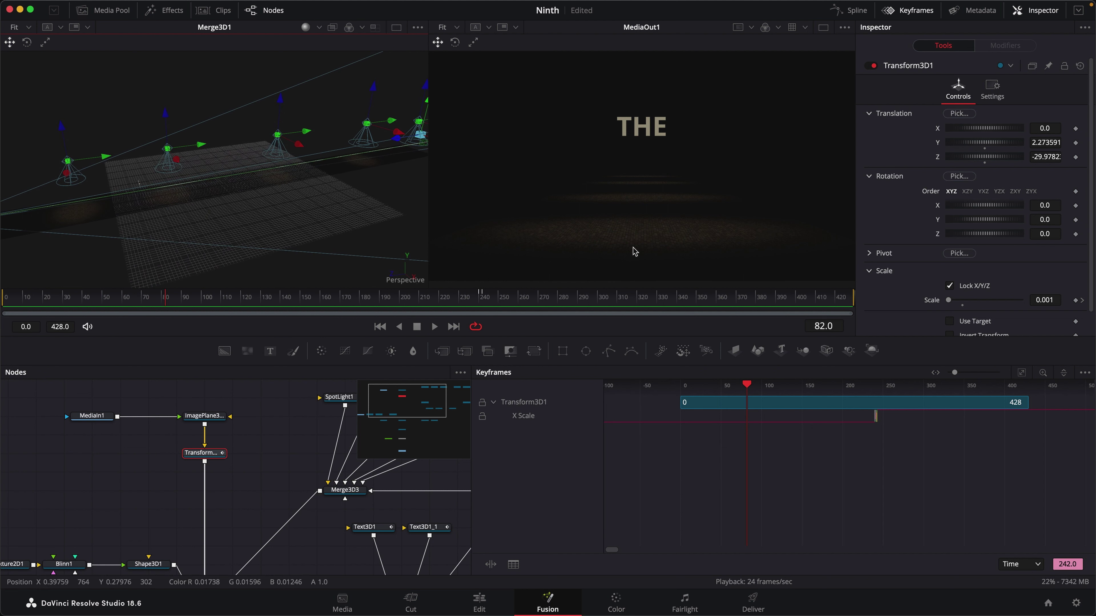
drag(248, 492, 282, 385)
click(182, 457)
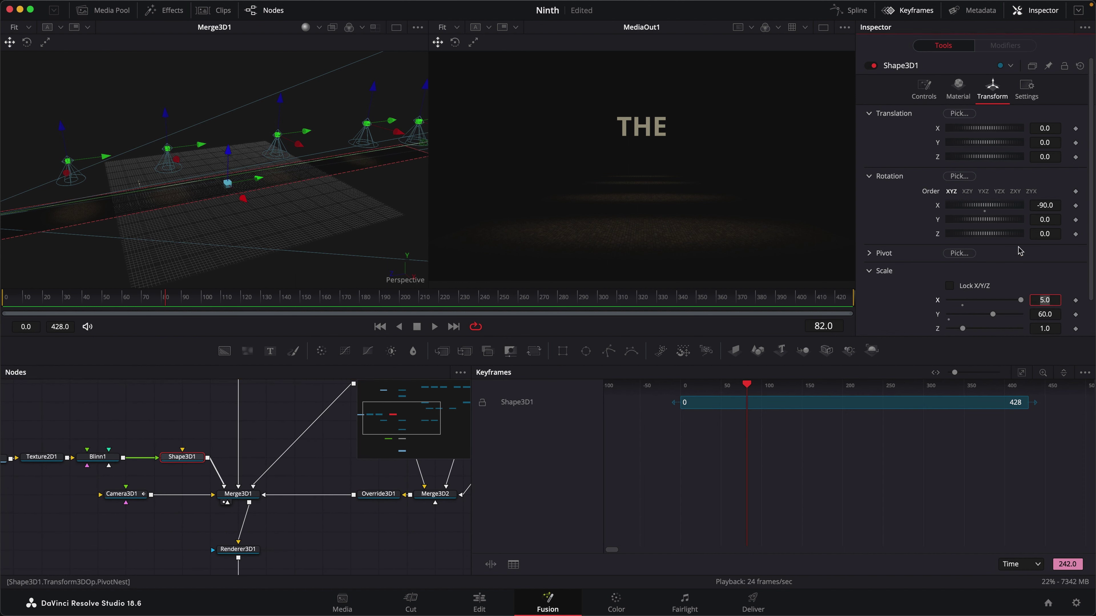
key(Tab)
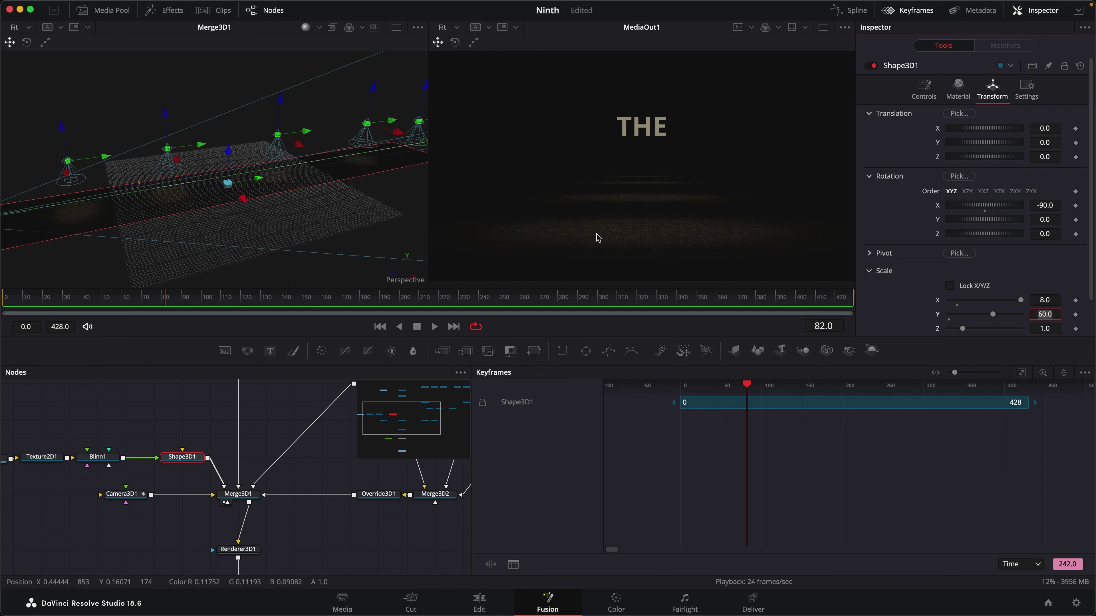
Step: Examine the widened street and spotlight row from several angles and across the timeline from frame 18 to 229
click(39, 306)
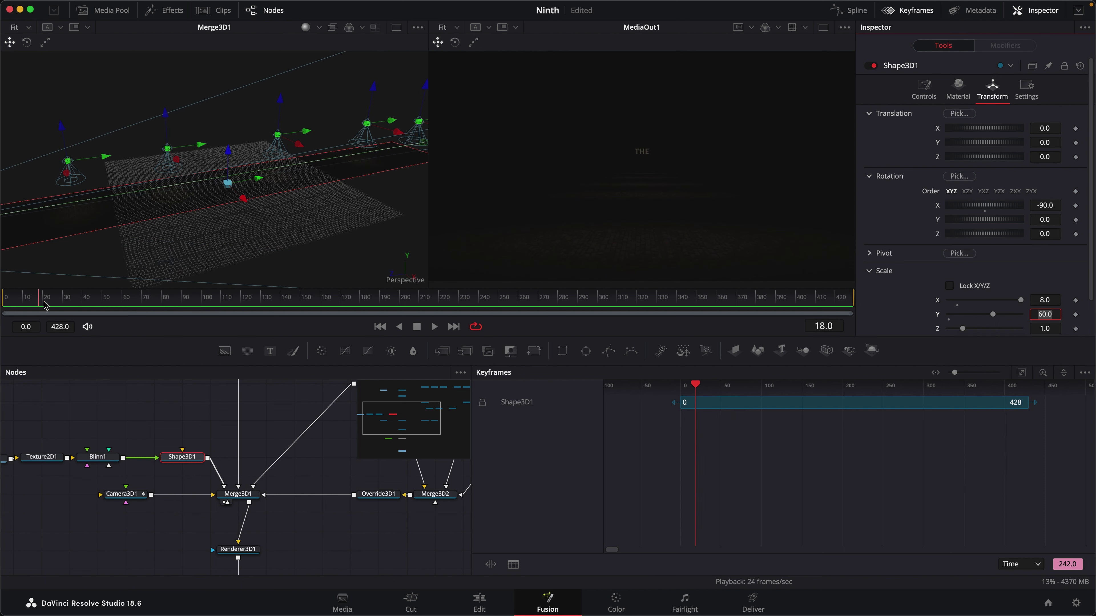
drag(218, 254, 138, 166)
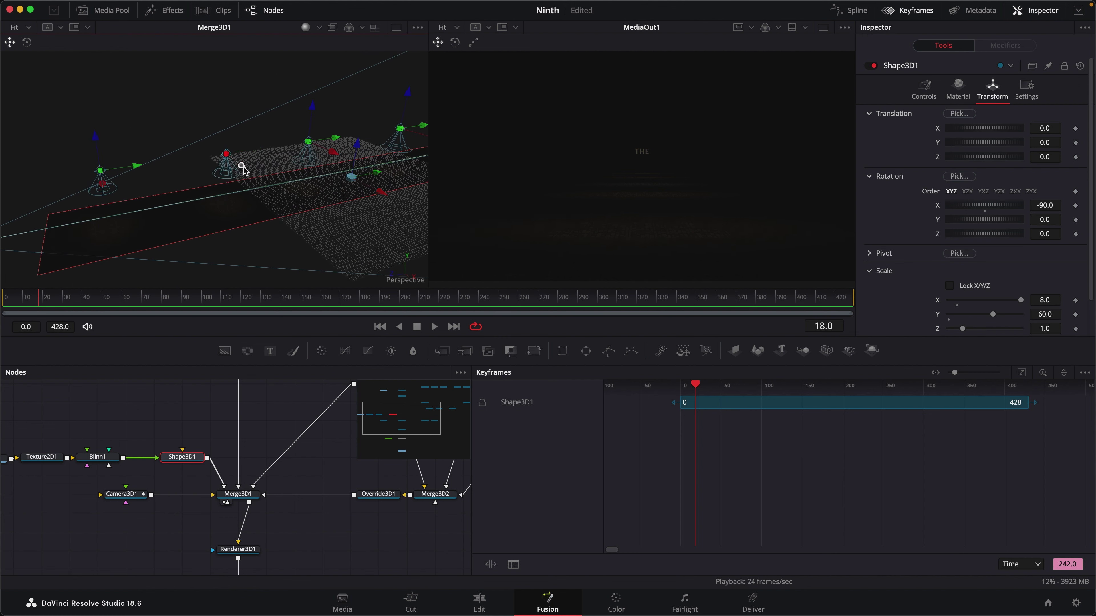
drag(242, 167, 248, 172)
drag(334, 138, 318, 141)
drag(394, 228, 217, 264)
drag(240, 183, 243, 186)
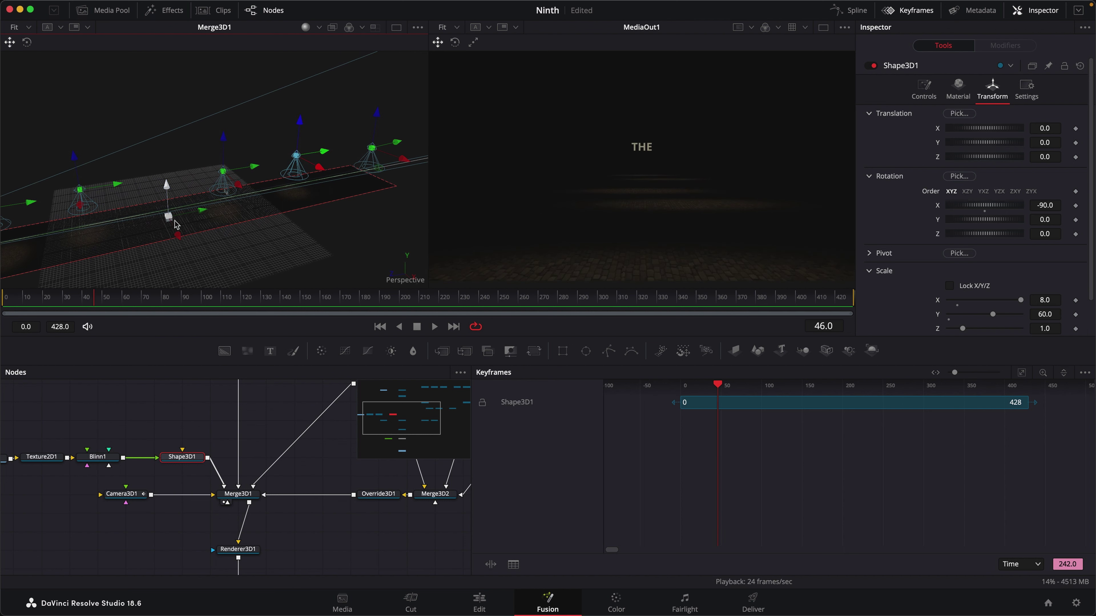
scroll(345, 407, right, 10)
scroll(345, 407, up, 5)
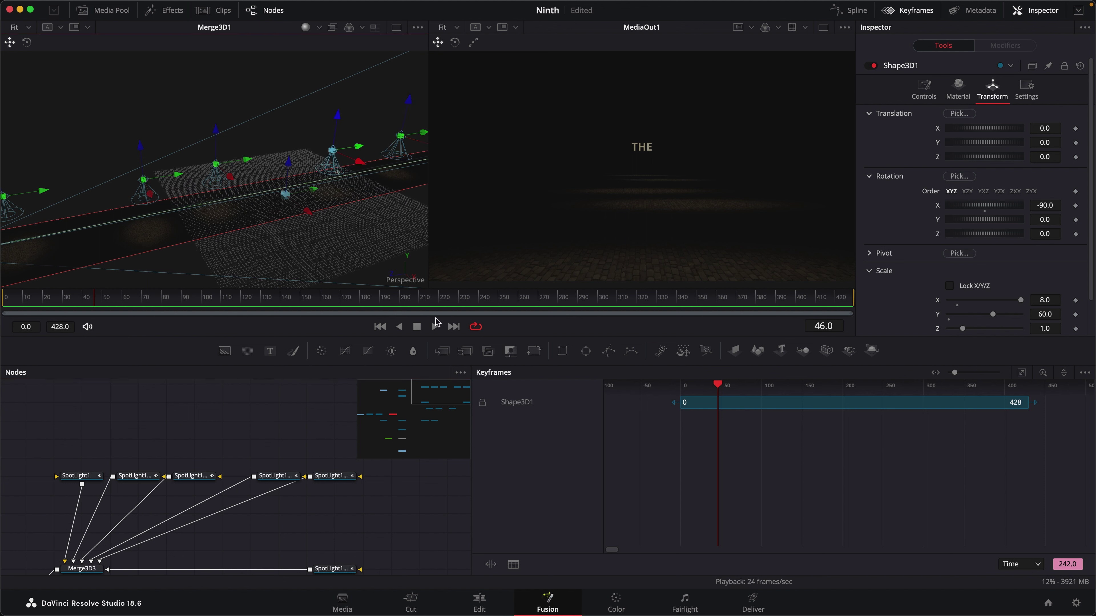
drag(109, 303, 128, 318)
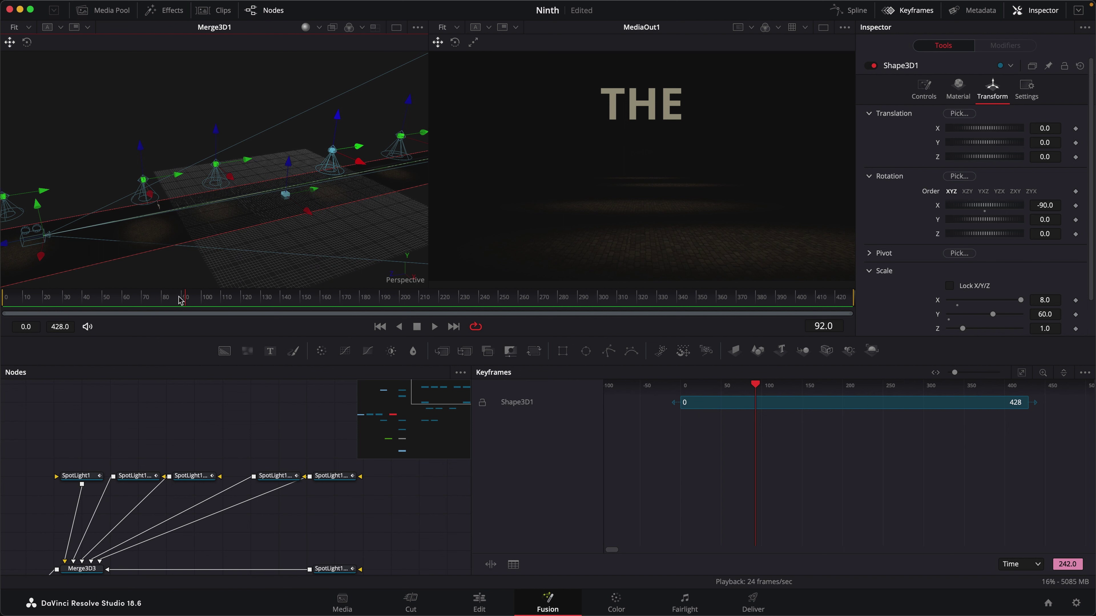
drag(181, 301, 484, 314)
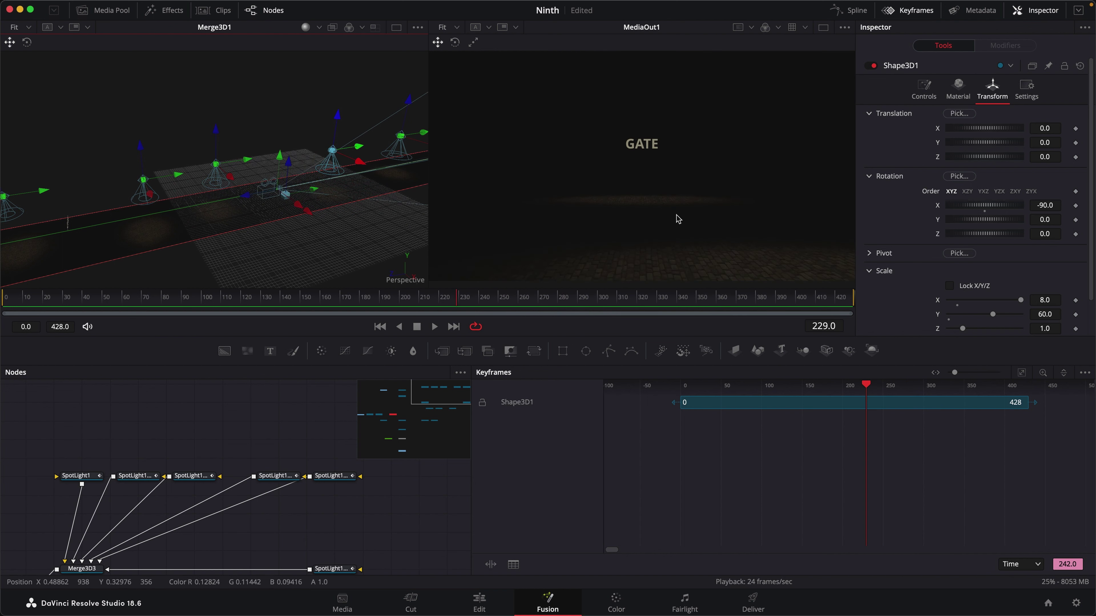